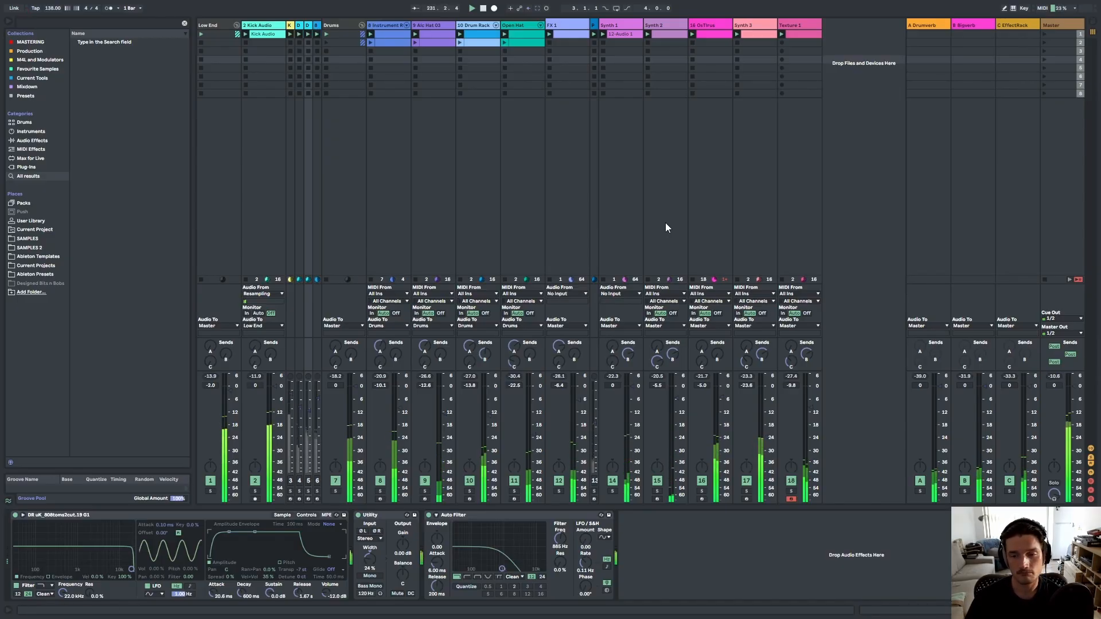
Launch the Open Hat and Instrument Rack clips in the Session View.
left_click(505, 53)
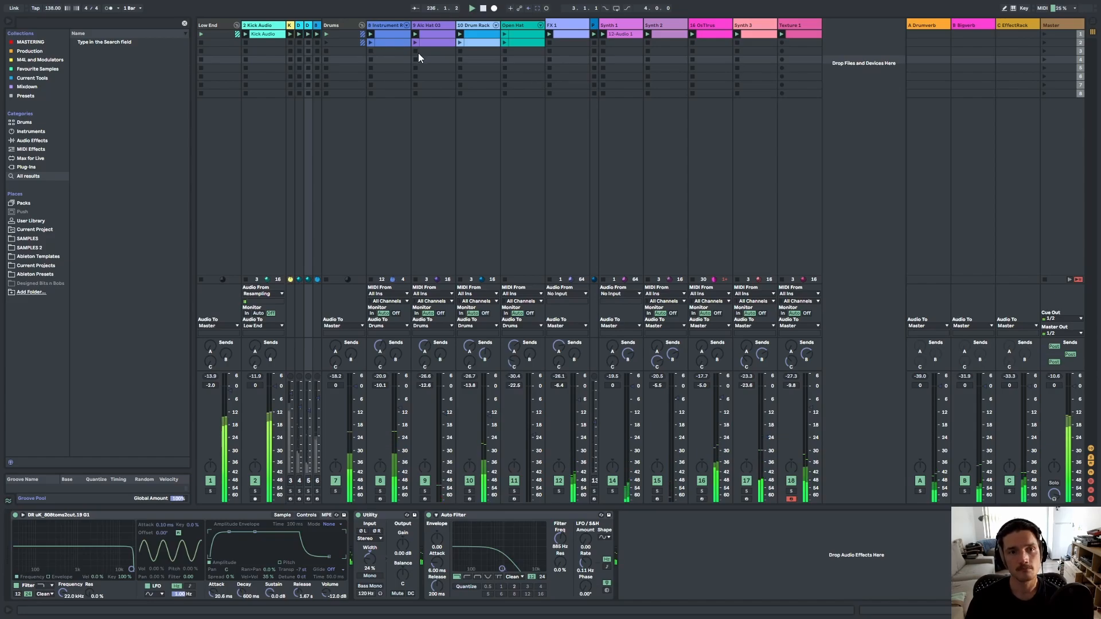
left_click(369, 51)
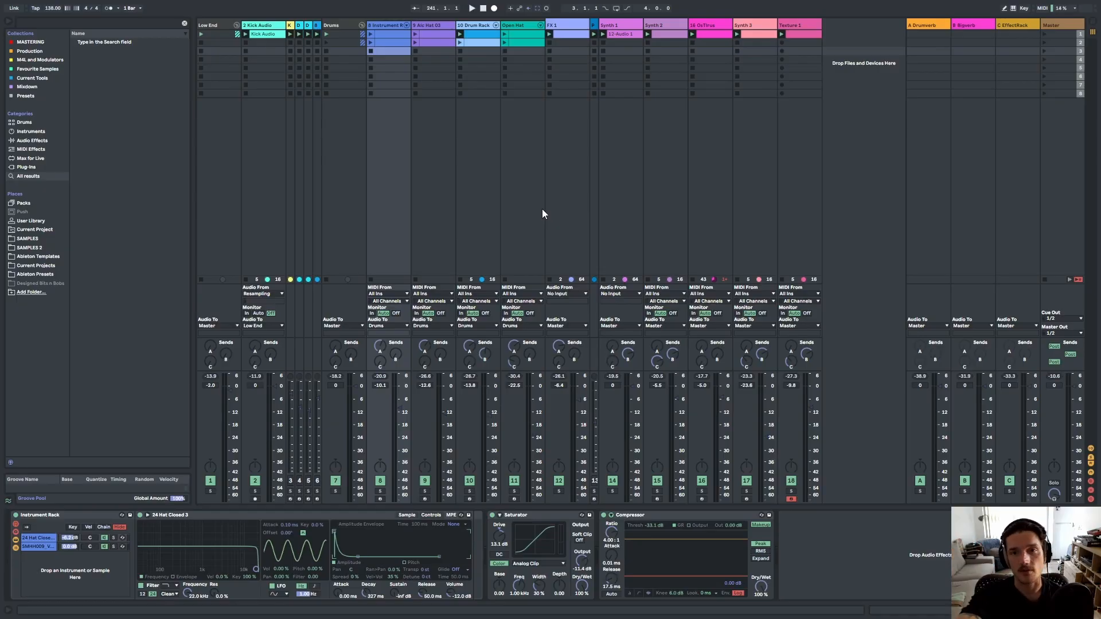
Switch back and forth between the Arrangement and Session views to compare them.
key("Tab")
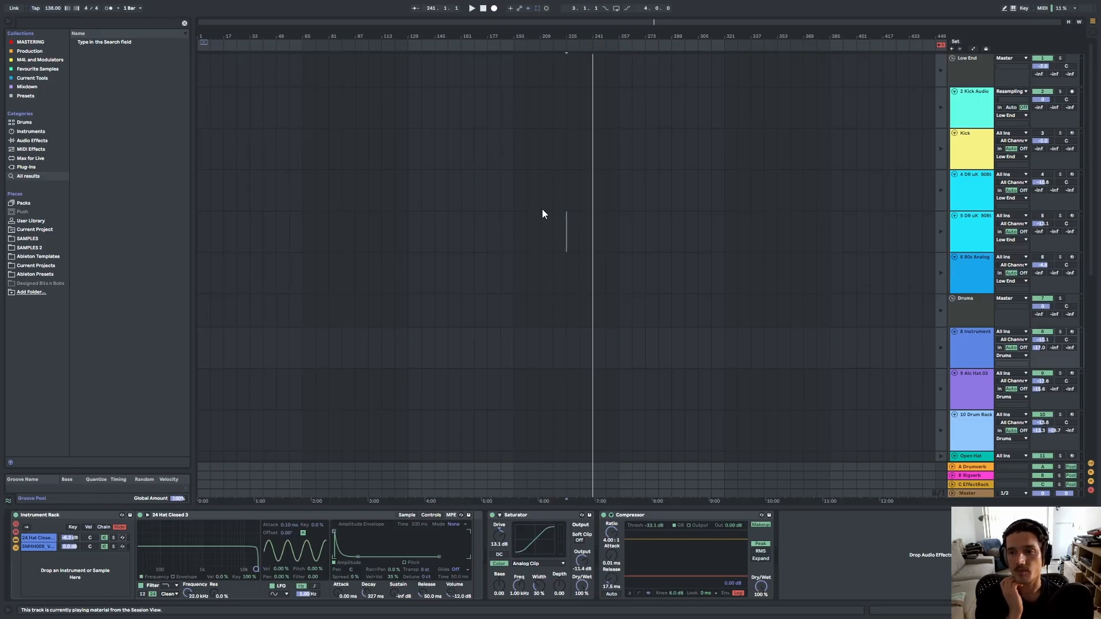
key("Tab")
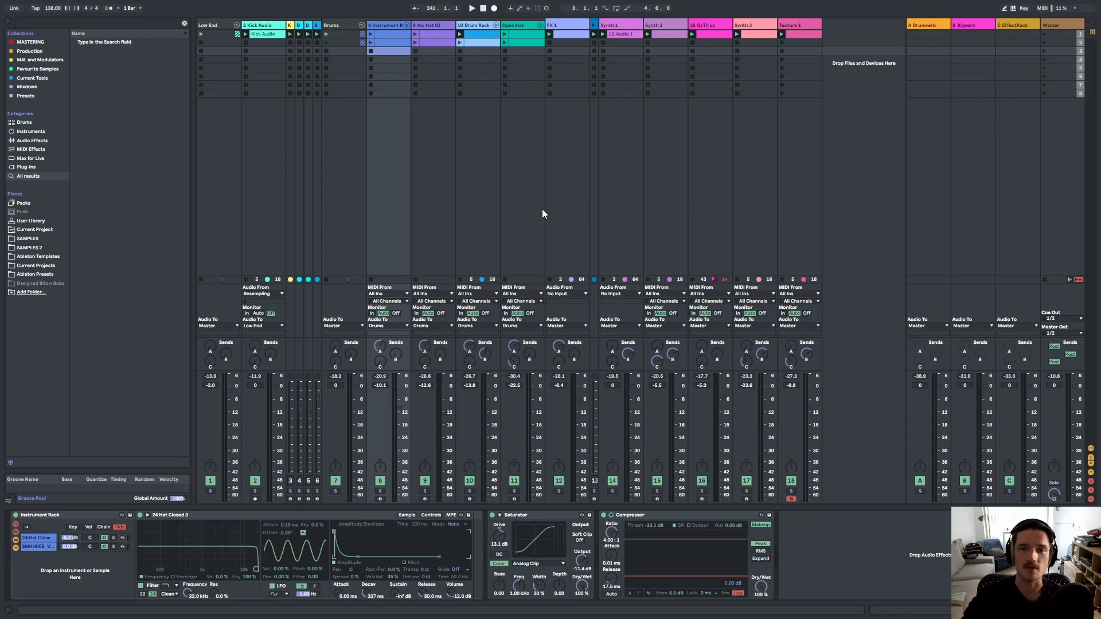
key("Tab")
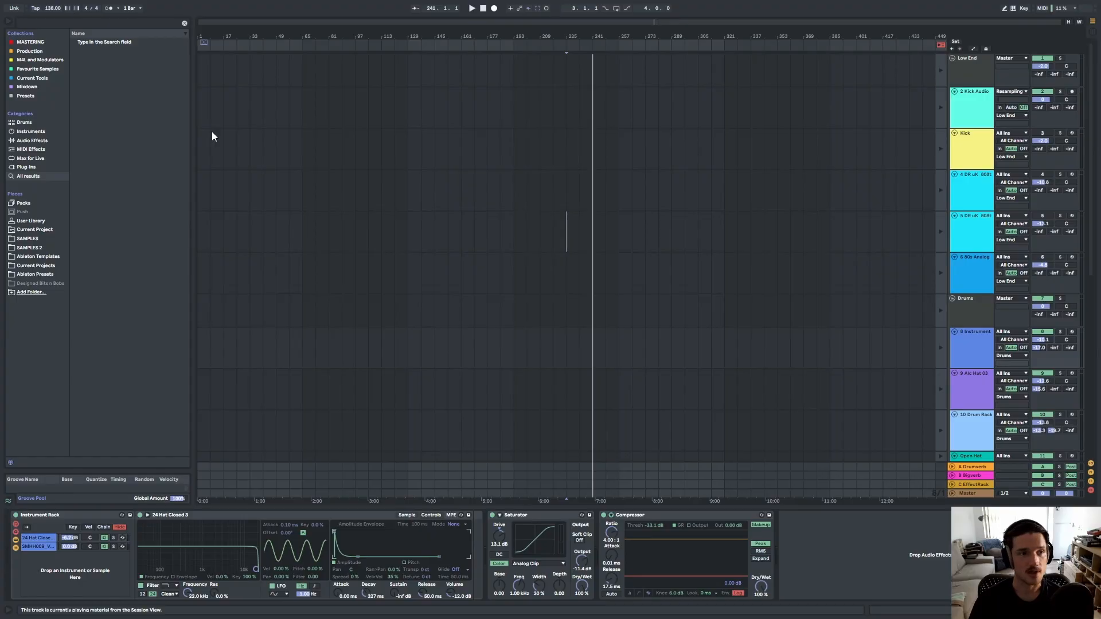
Restart playback and launch the Instrument Rack, Alo Hat 03 and Drum Rack clips in the Session View.
left_click(183, 24)
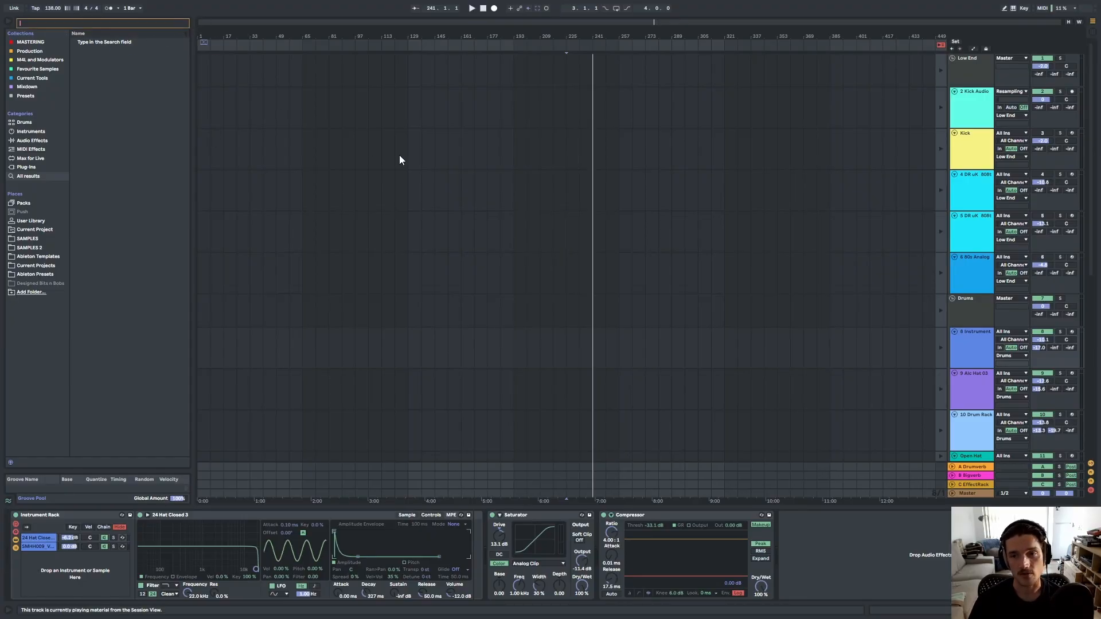
key("Tab")
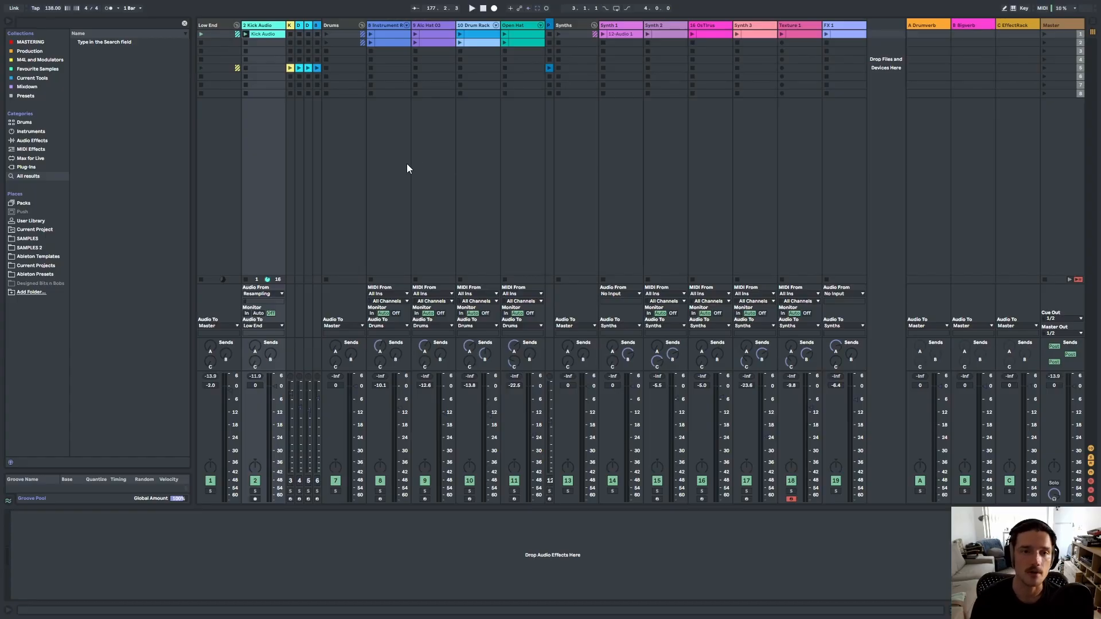
key("space")
left_click(370, 34)
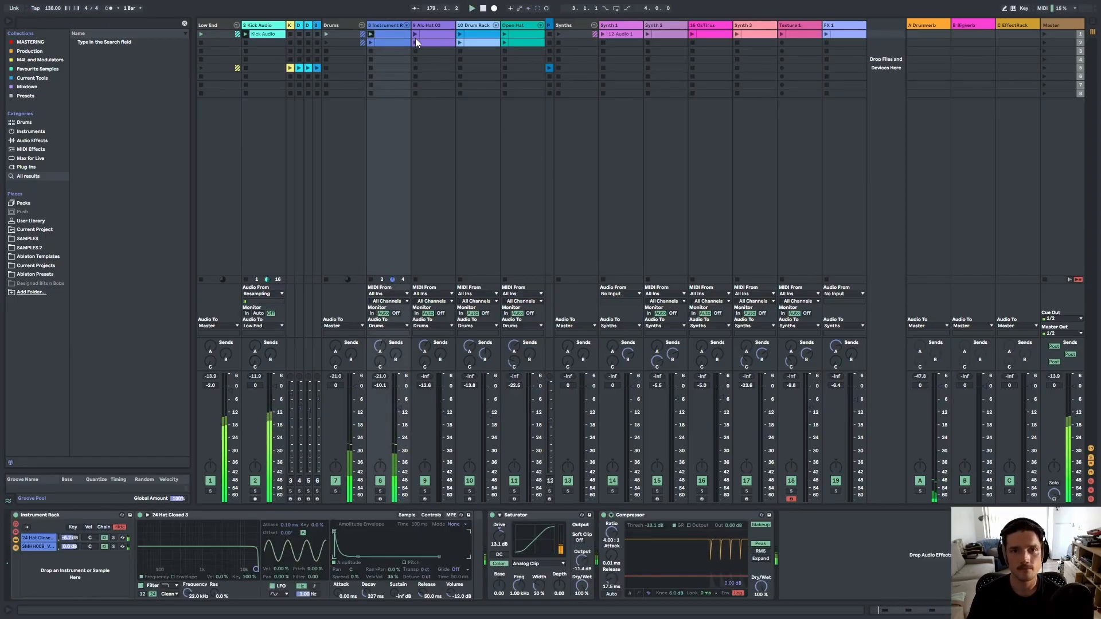
left_click(462, 34)
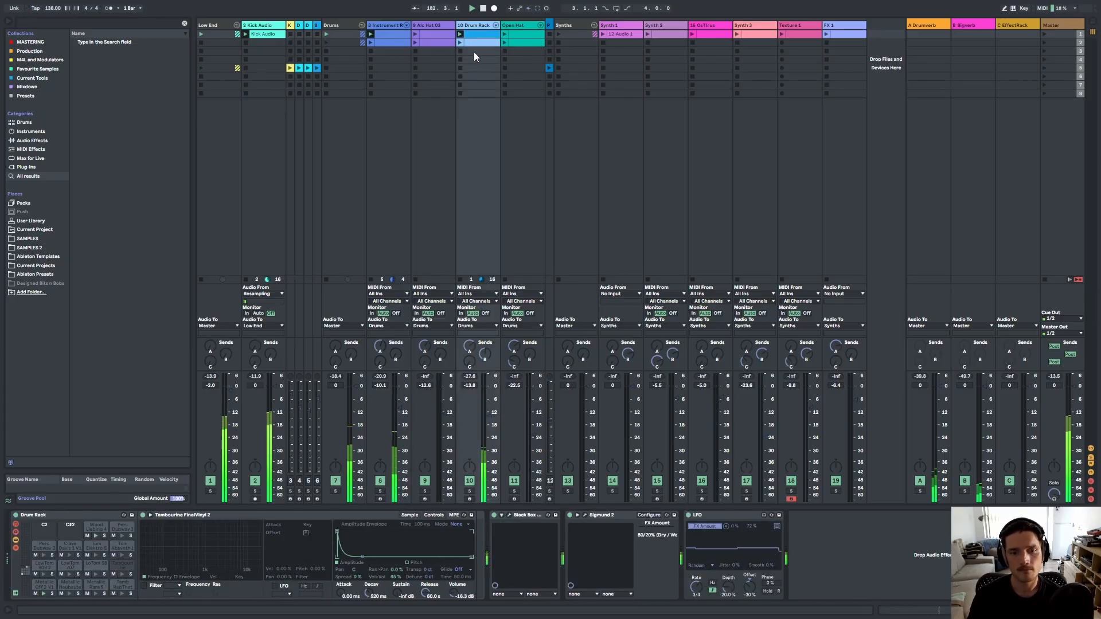
left_click(414, 34)
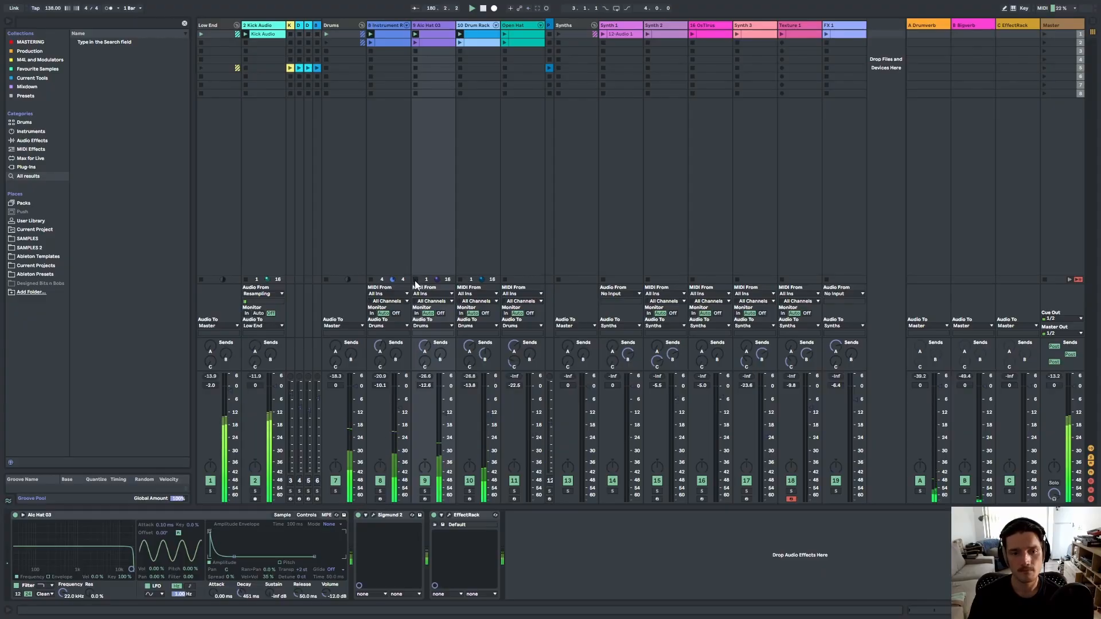
In the Arrangement View, select the time range from bar 1 to about bar 257 across the tracks.
key("Tab")
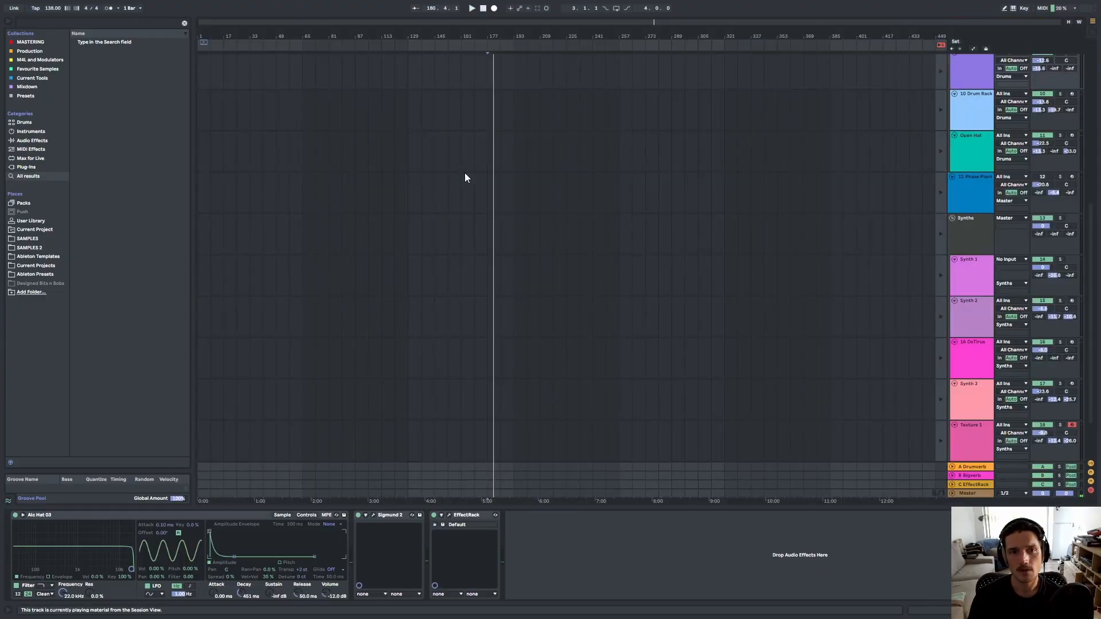
key("Tab")
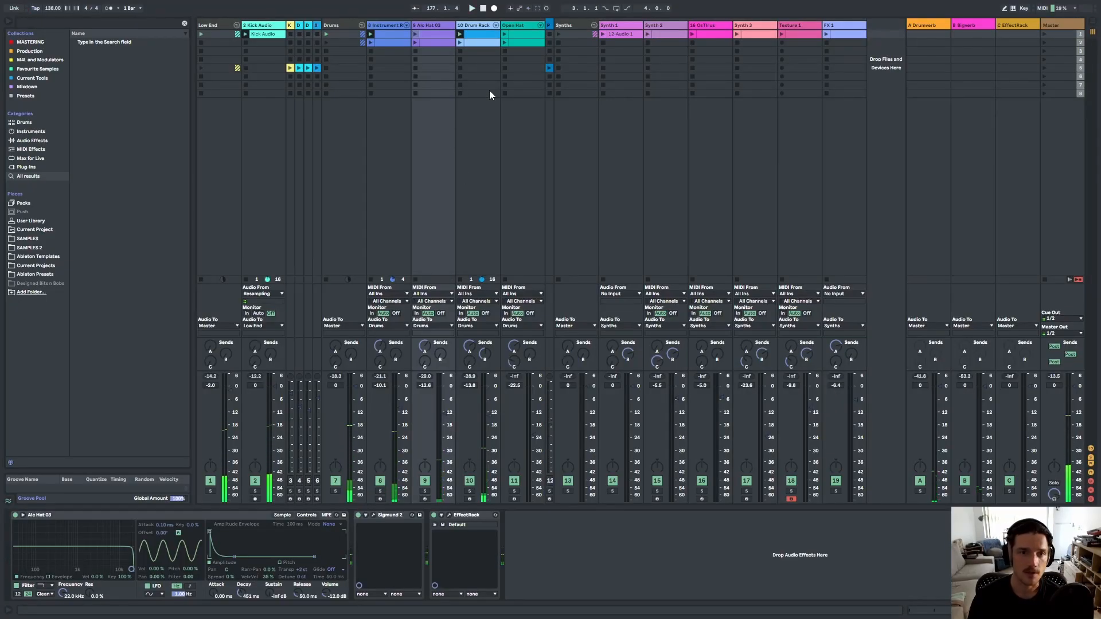
key("Tab")
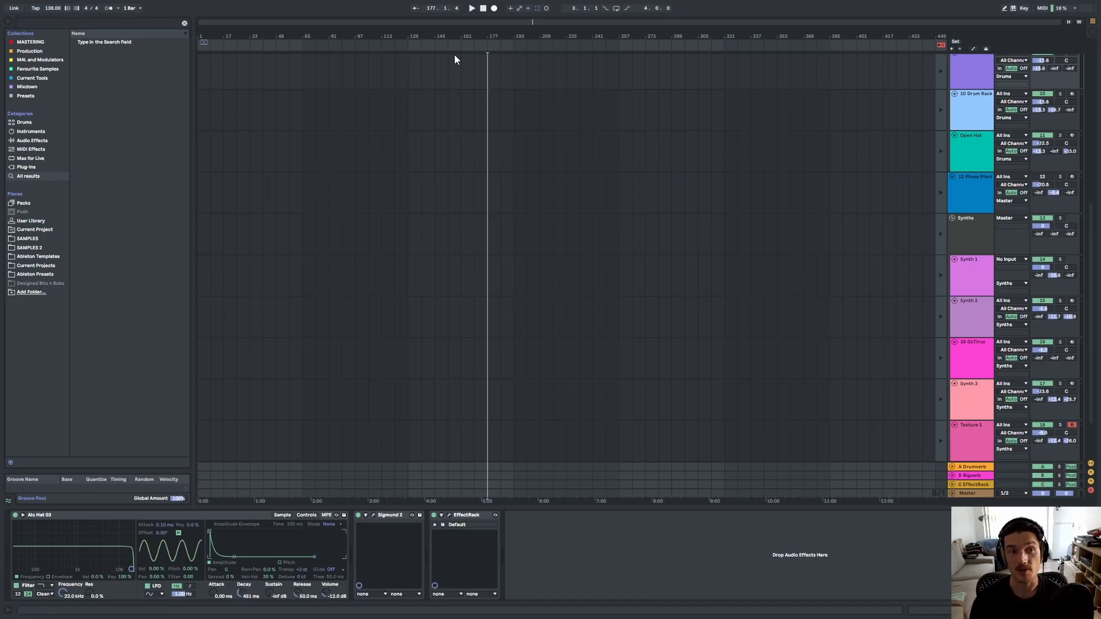
left_click(203, 43)
left_click_drag(205, 43, 616, 127)
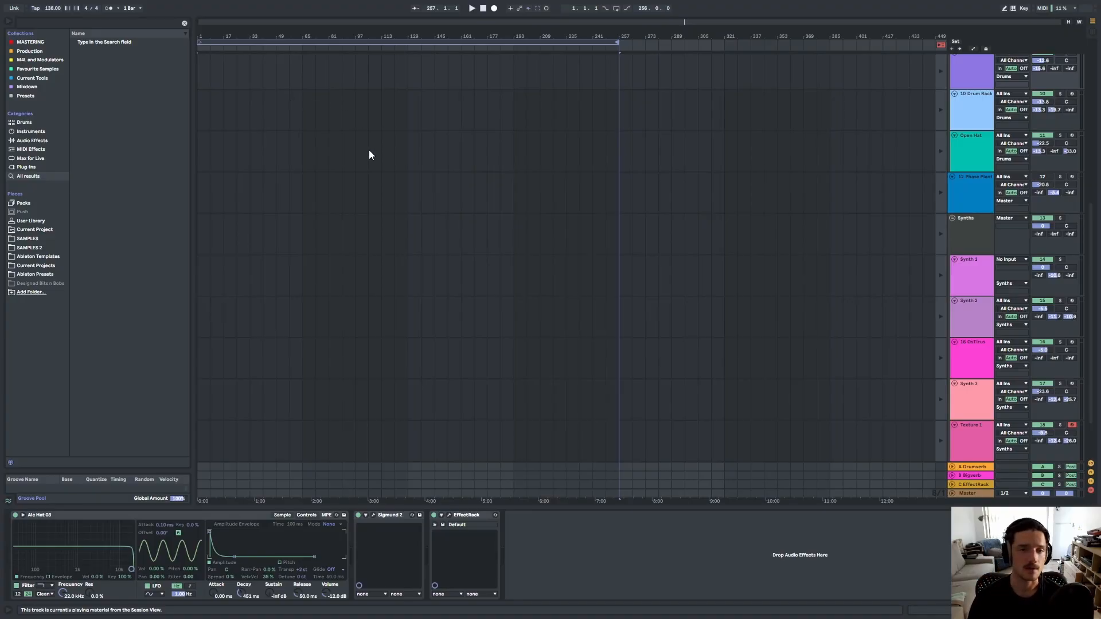
key("Tab")
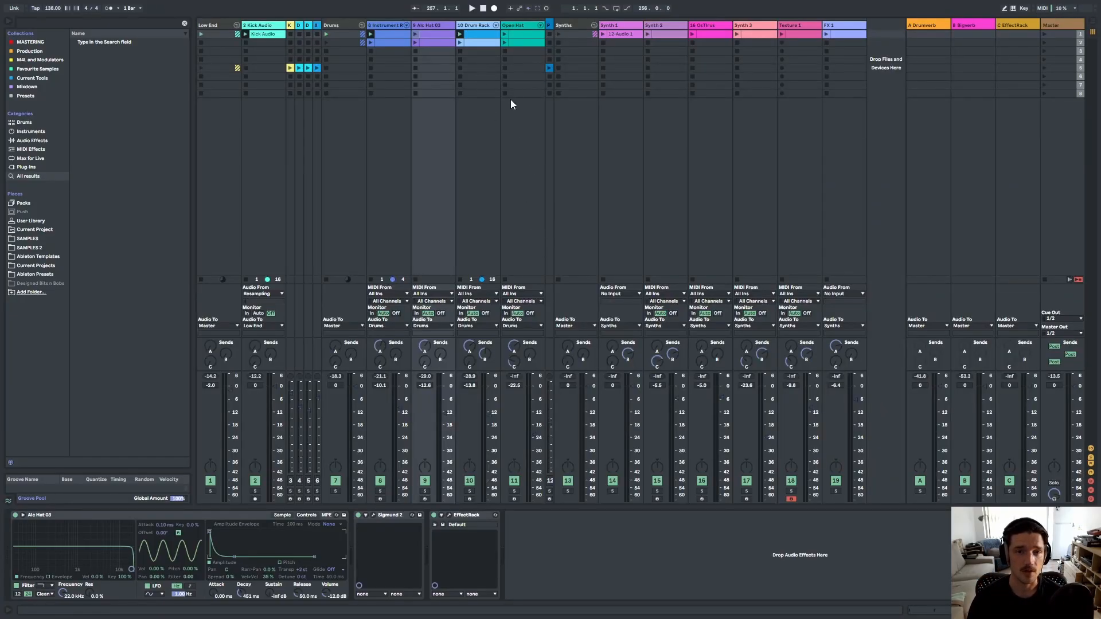
key("Tab")
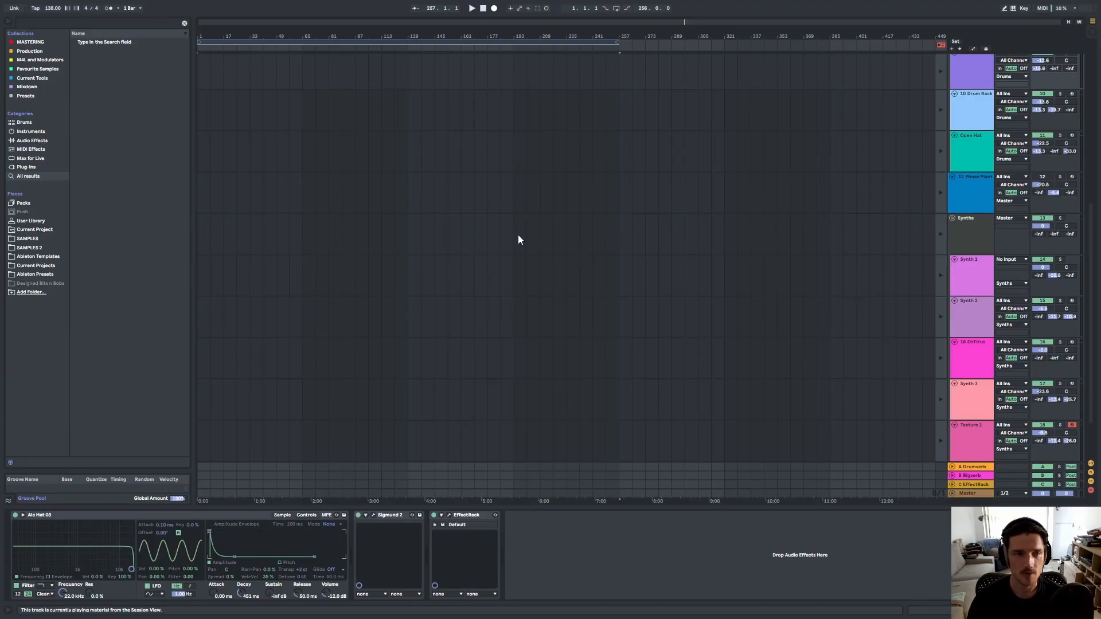
scroll(517, 239, "up", 10)
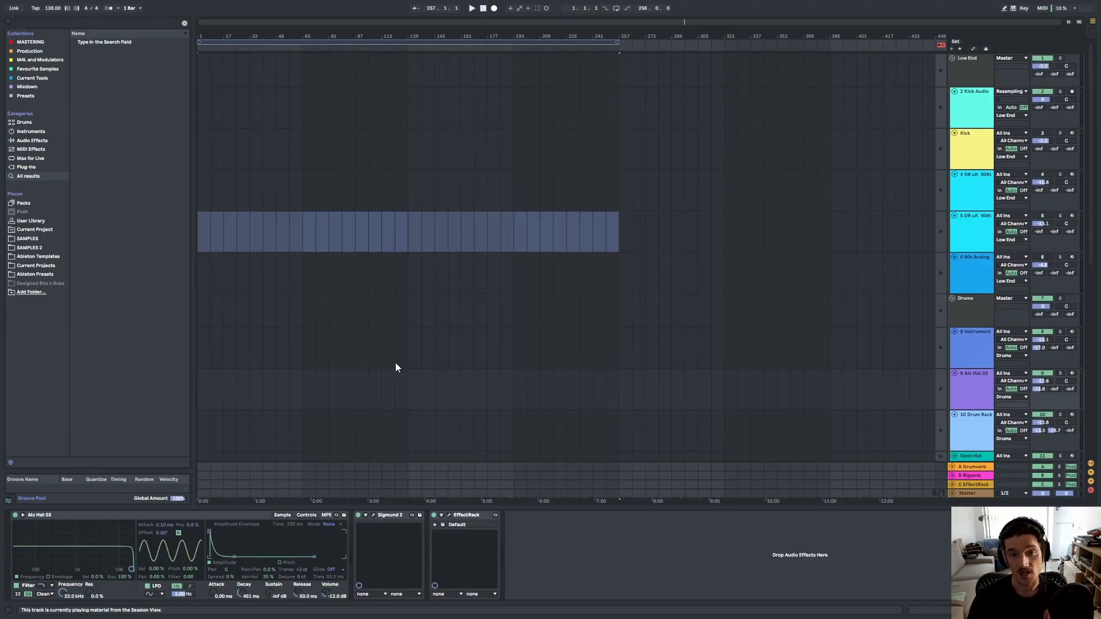
Stop playback at the start of the song and hide the browser.
left_click(484, 11)
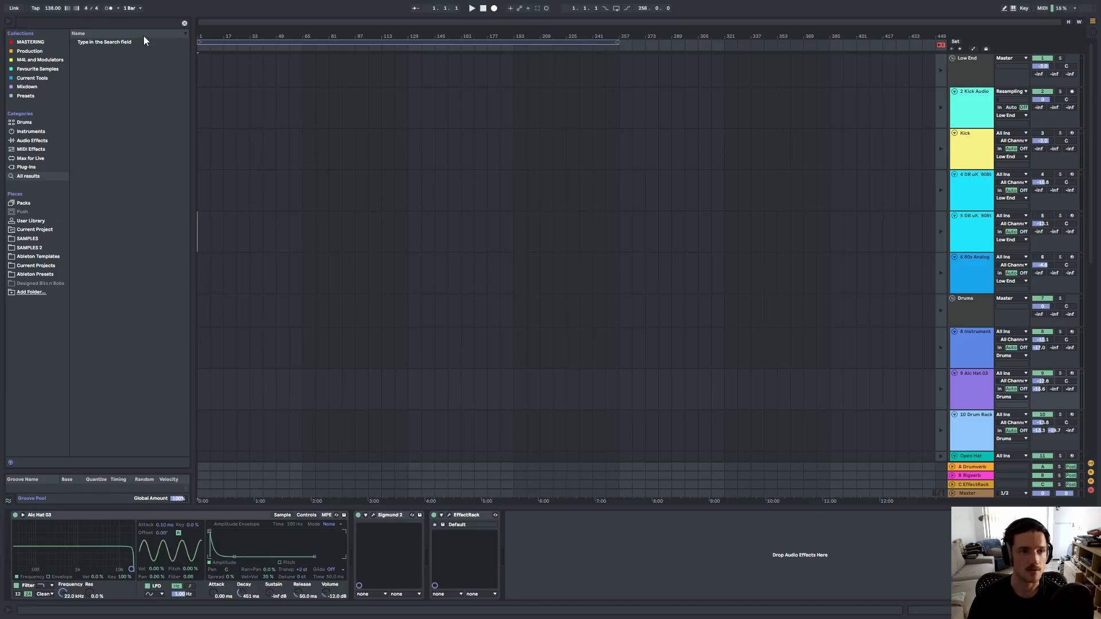
left_click(8, 23)
left_click(19, 177)
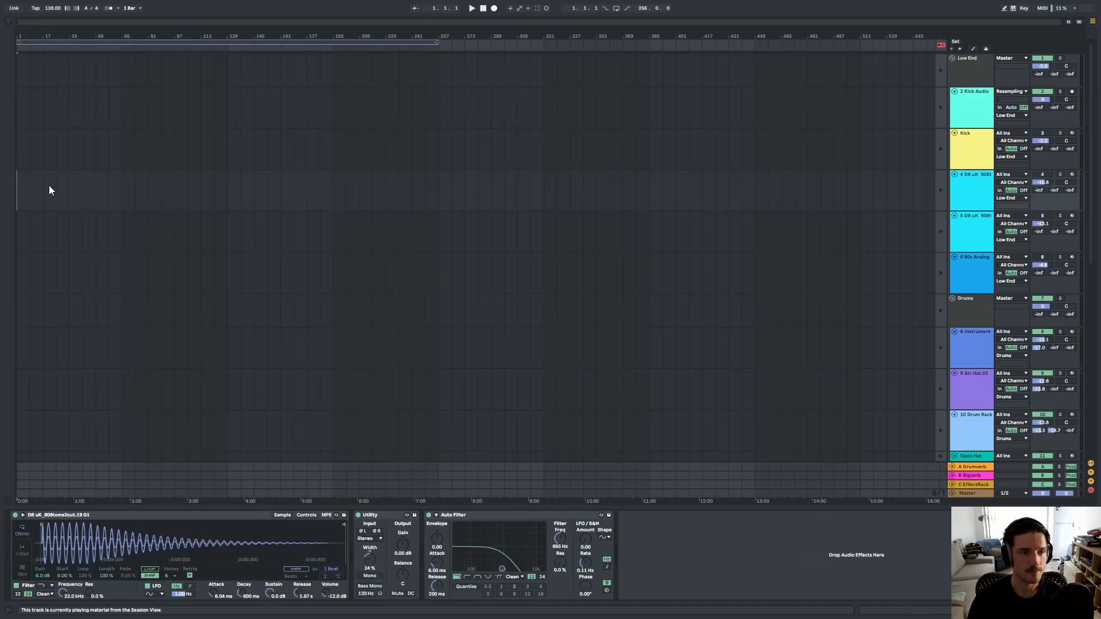
Enable Arrangement Record so the Session View performance is recorded into the arrangement.
key("Tab")
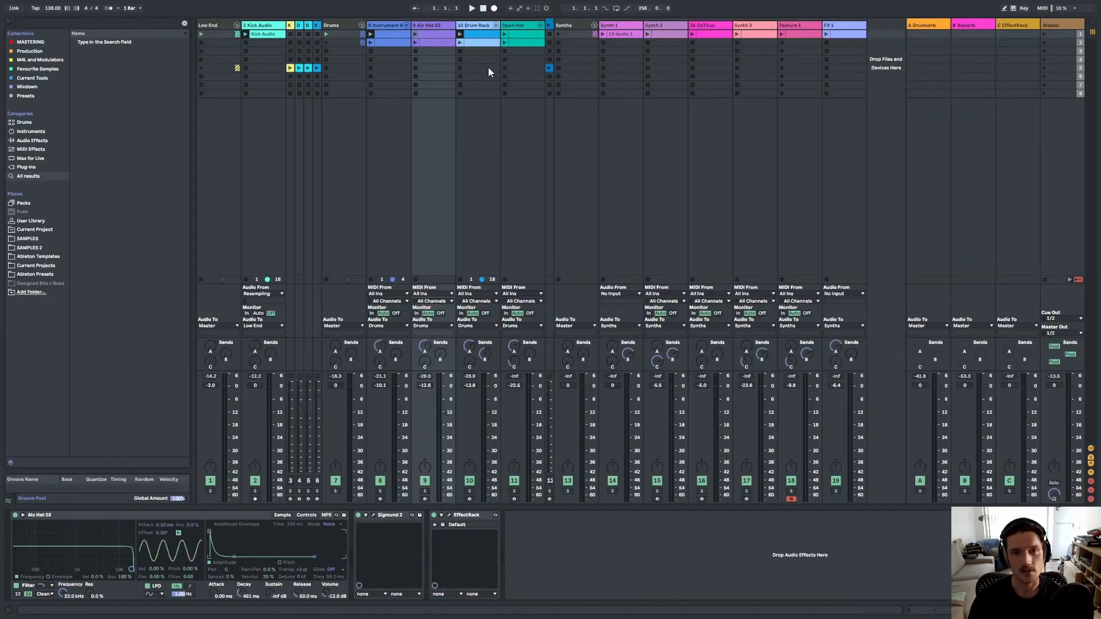
left_click(496, 11)
key("Tab")
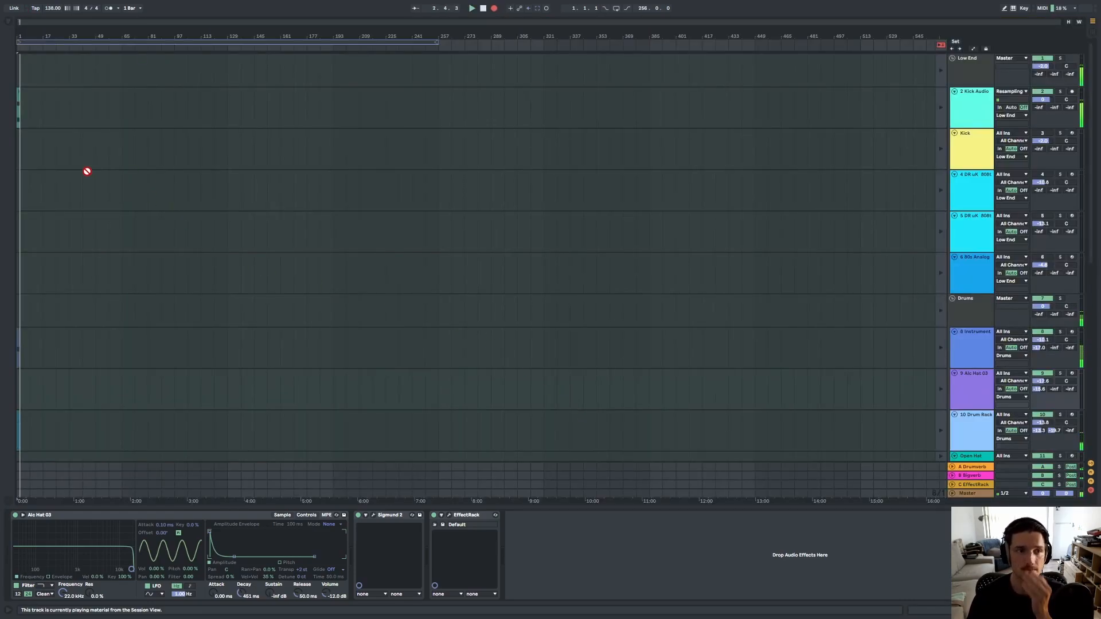
Follow the recording in the Arrangement View, zooming the timeline and switching between views.
scroll(56, 141, "up", 5)
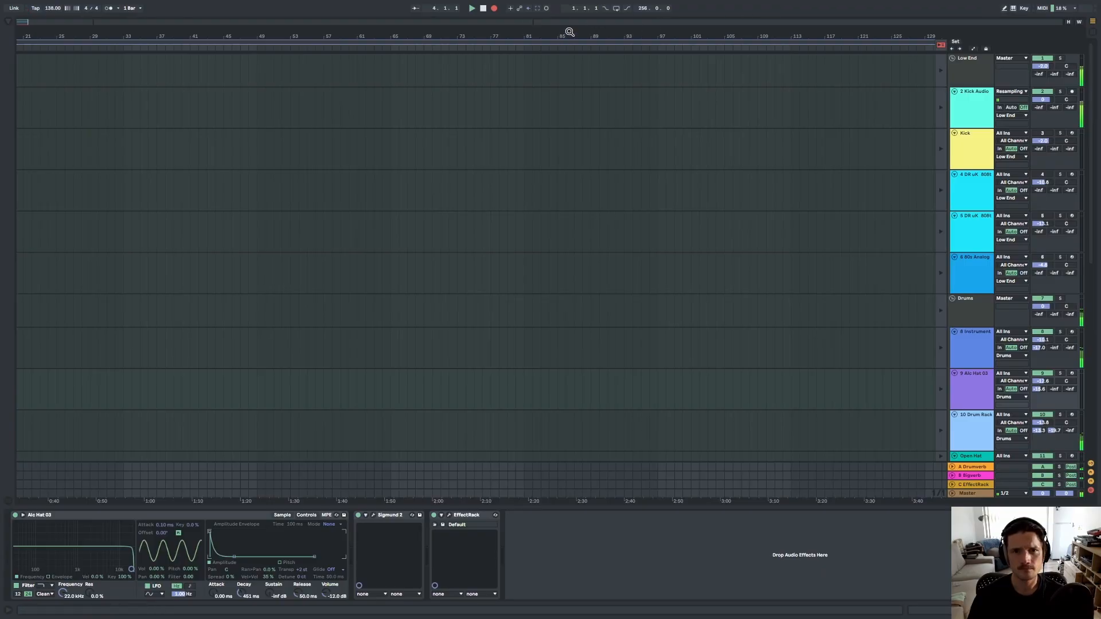
left_click_drag(569, 32, 916, 35)
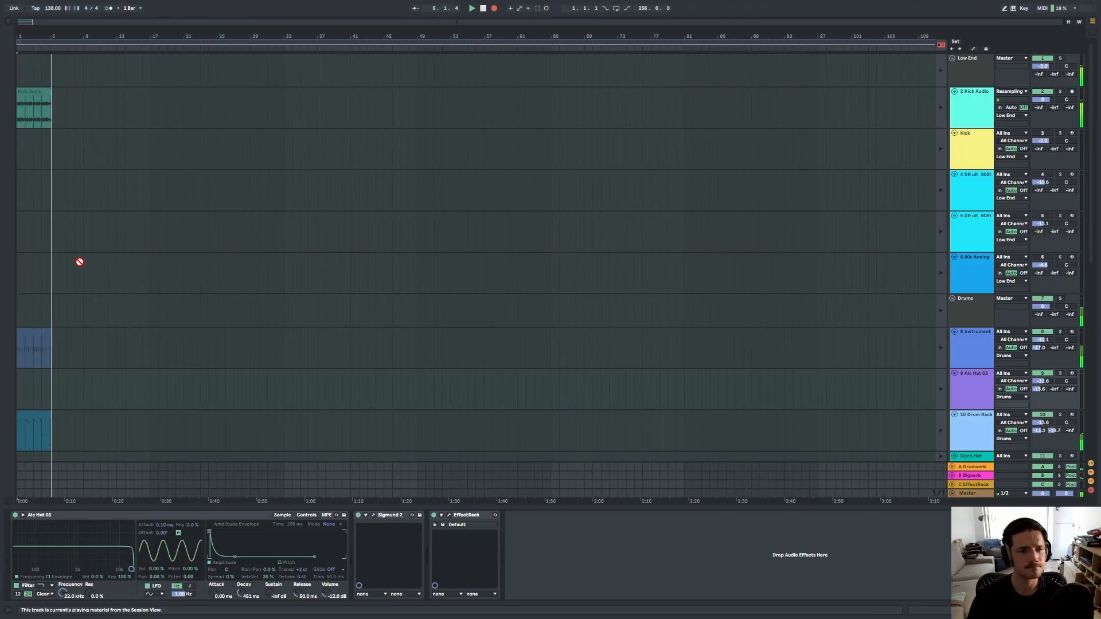
scroll(78, 260, "down", 2)
key("Tab")
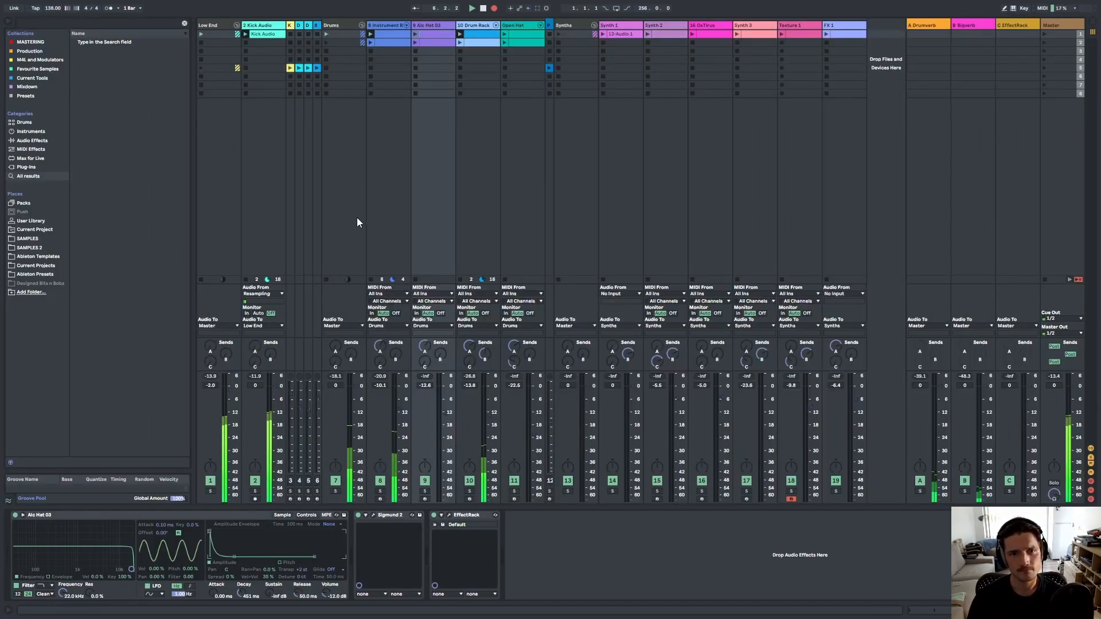
key("Tab")
scroll(281, 281, "up", 2)
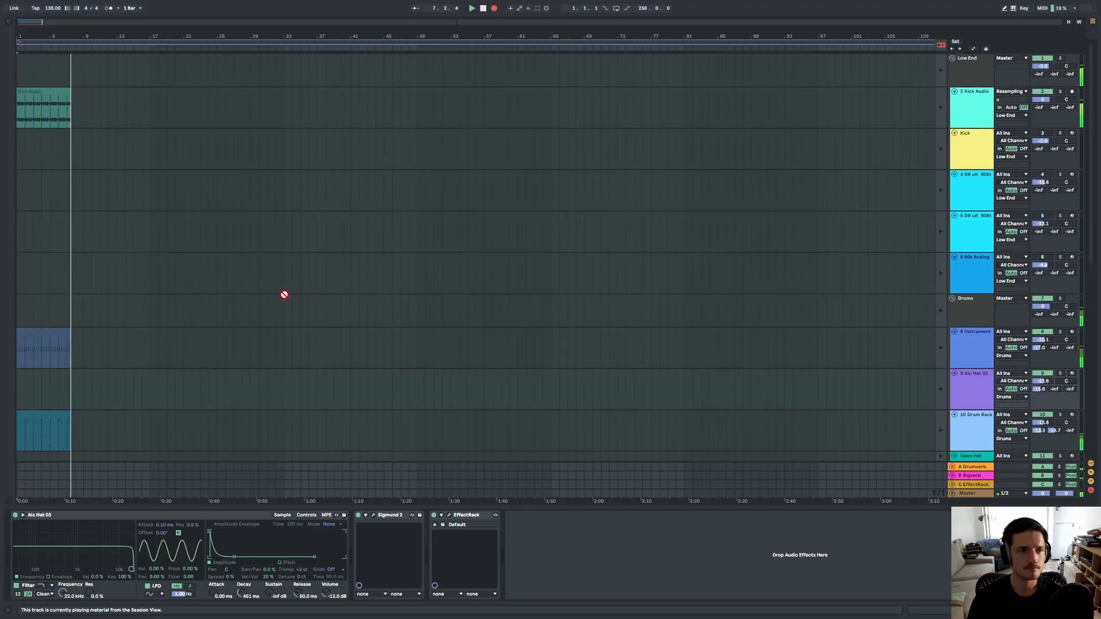
key("Tab")
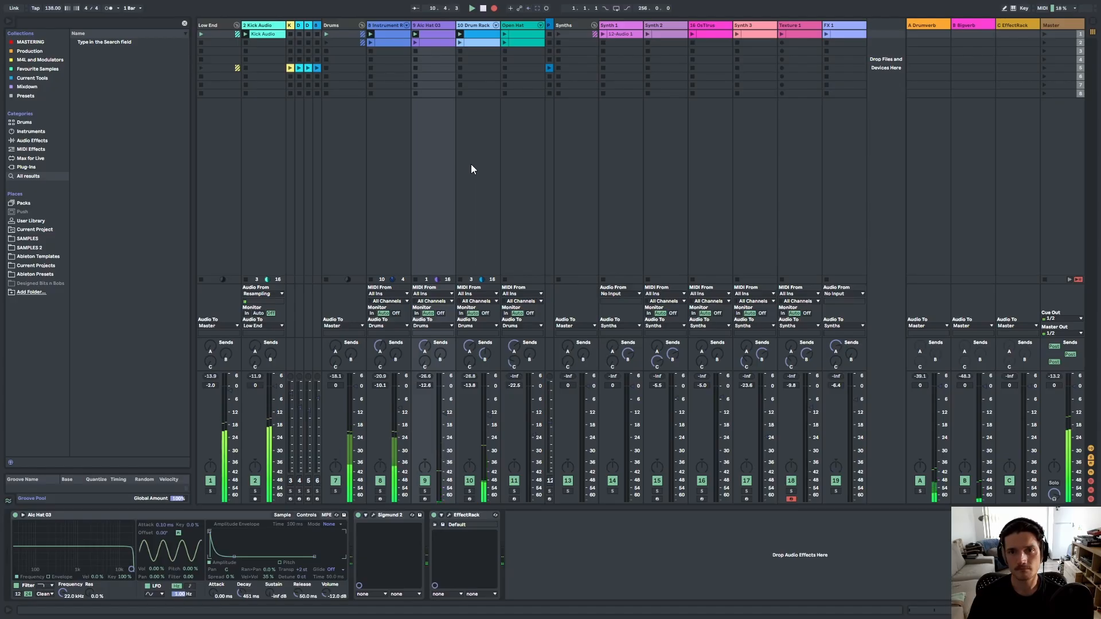
key("Tab")
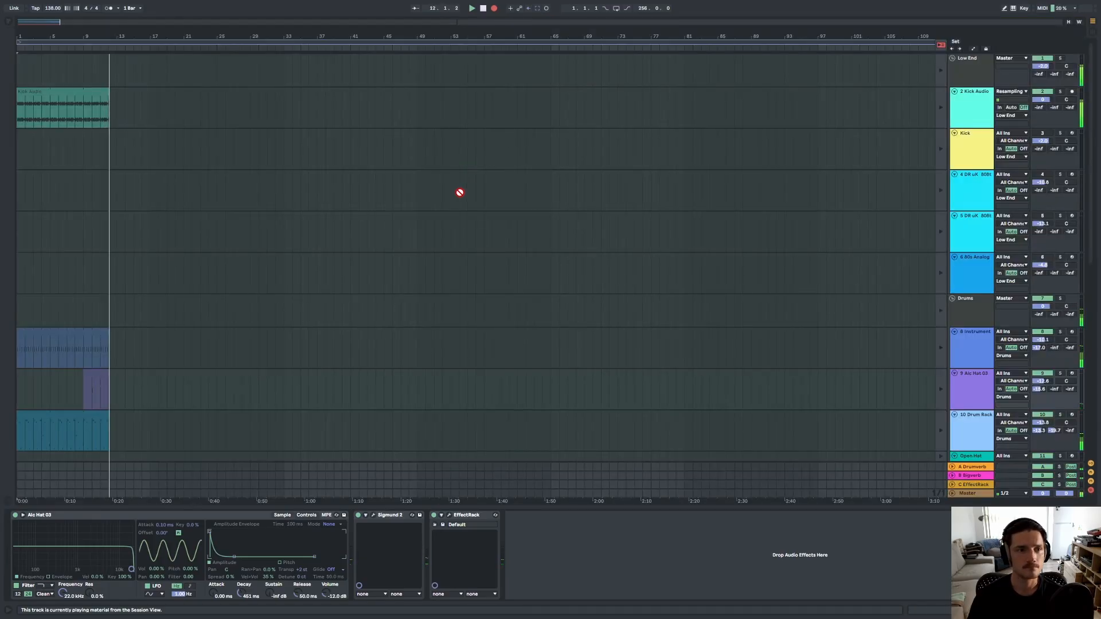
key("Tab")
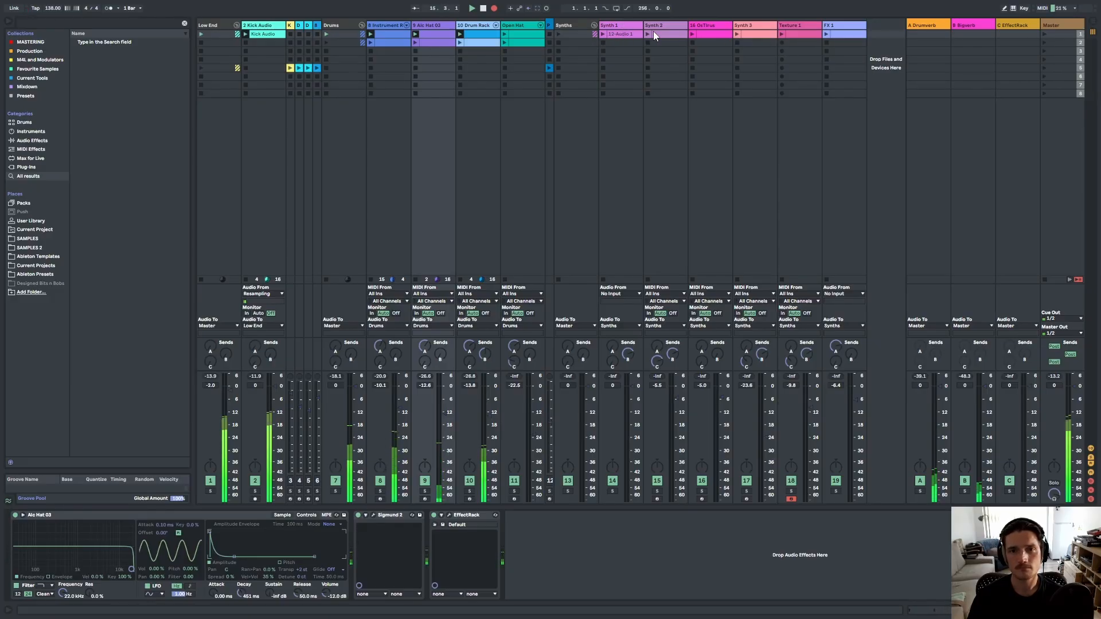
Launch the Synth 3 clip while recording and check it in the arrangement.
left_click(736, 38)
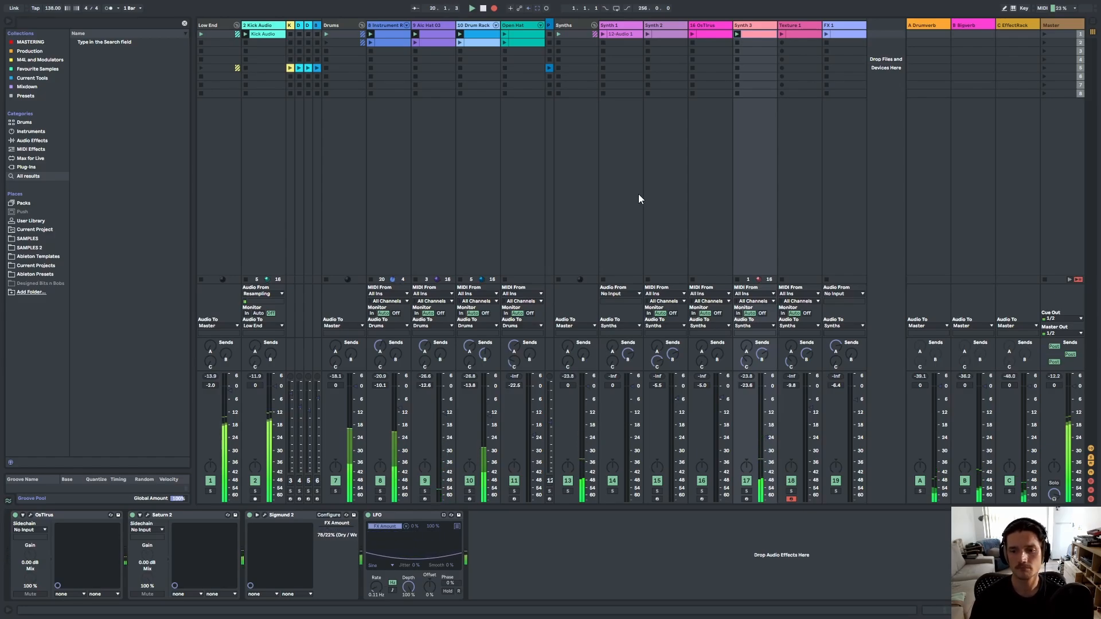
key("Tab")
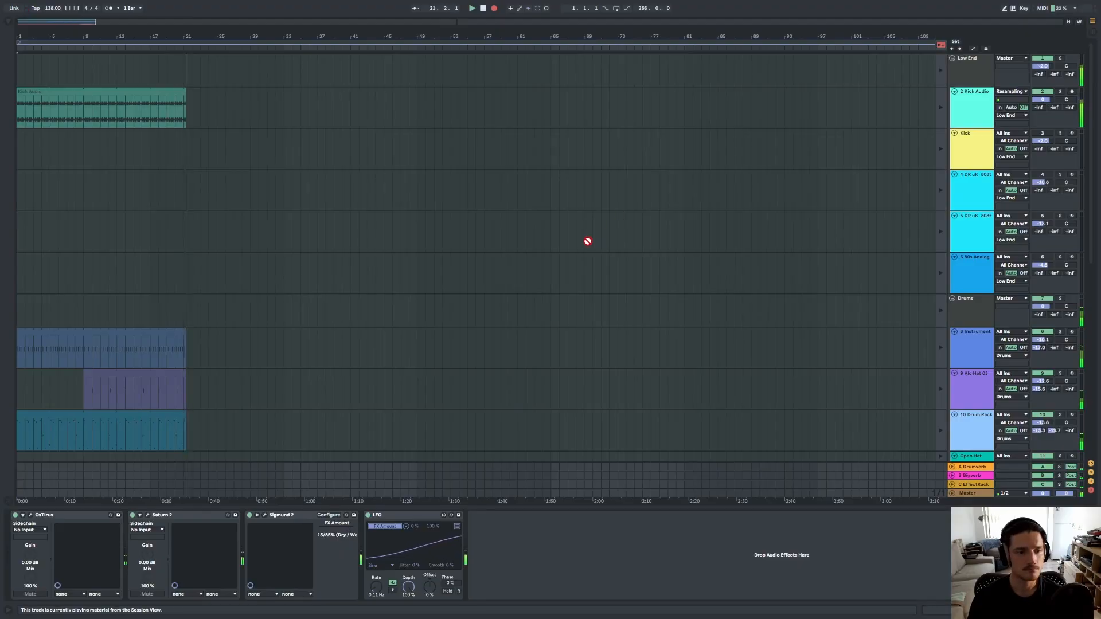
scroll(430, 265, "down", 8)
scroll(411, 319, "down", 6)
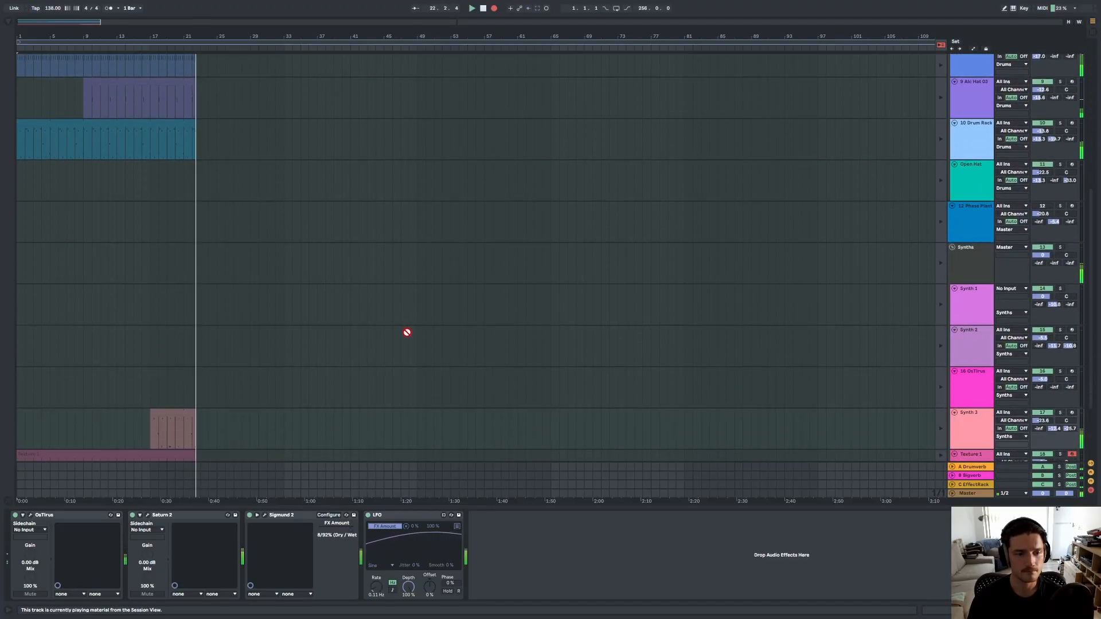
key("Tab")
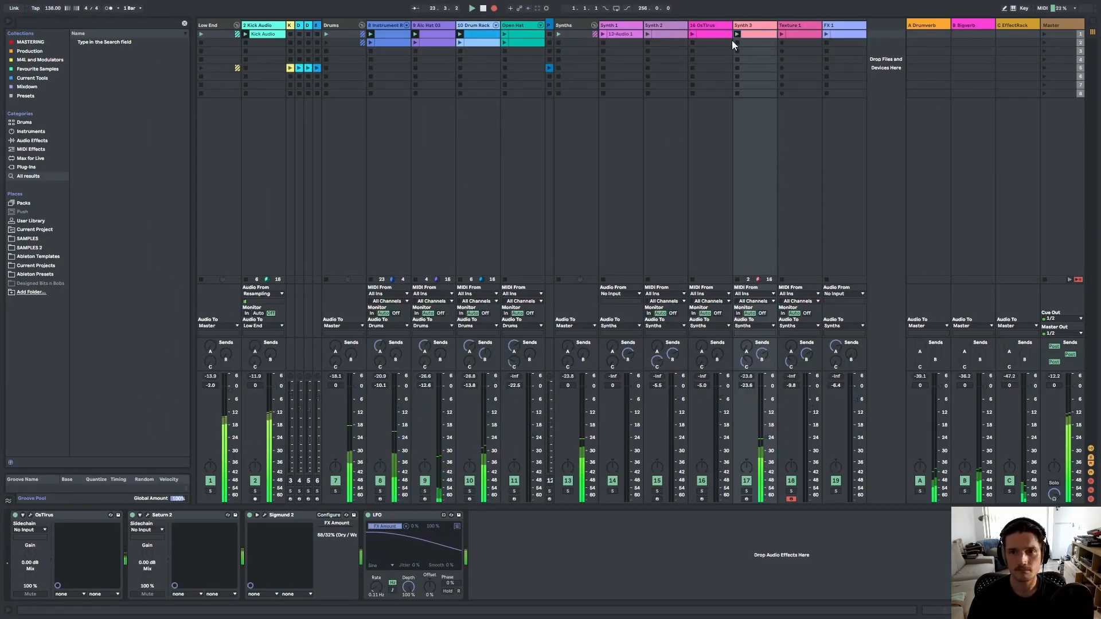
Launch the Texture 1 clip while recording and check it in the arrangement.
left_click(782, 33)
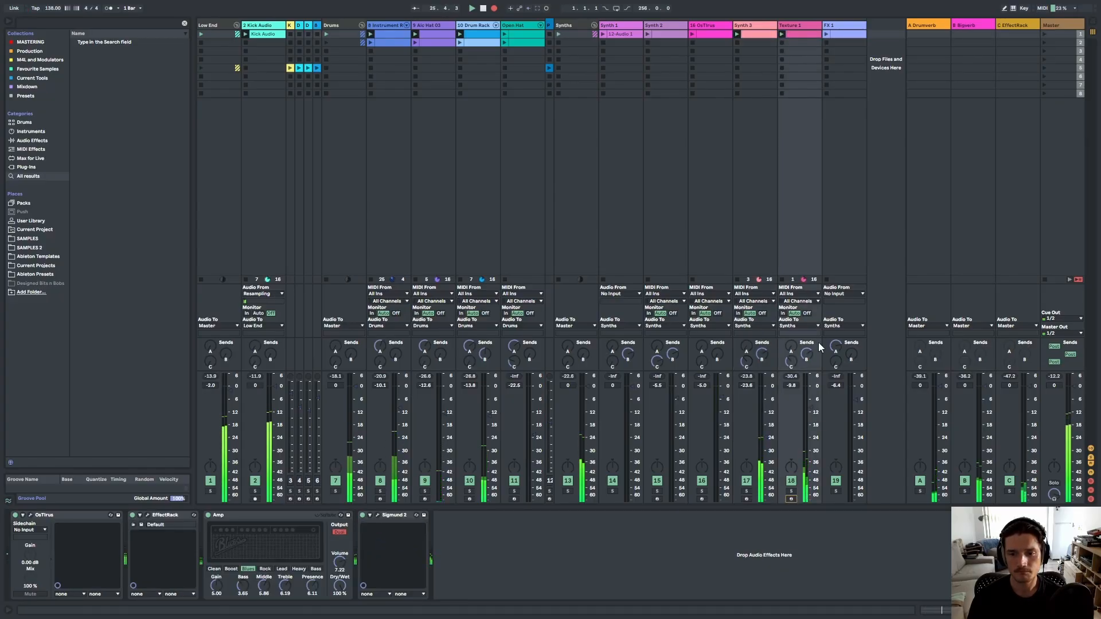
key("Tab")
scroll(178, 371, "up", 10)
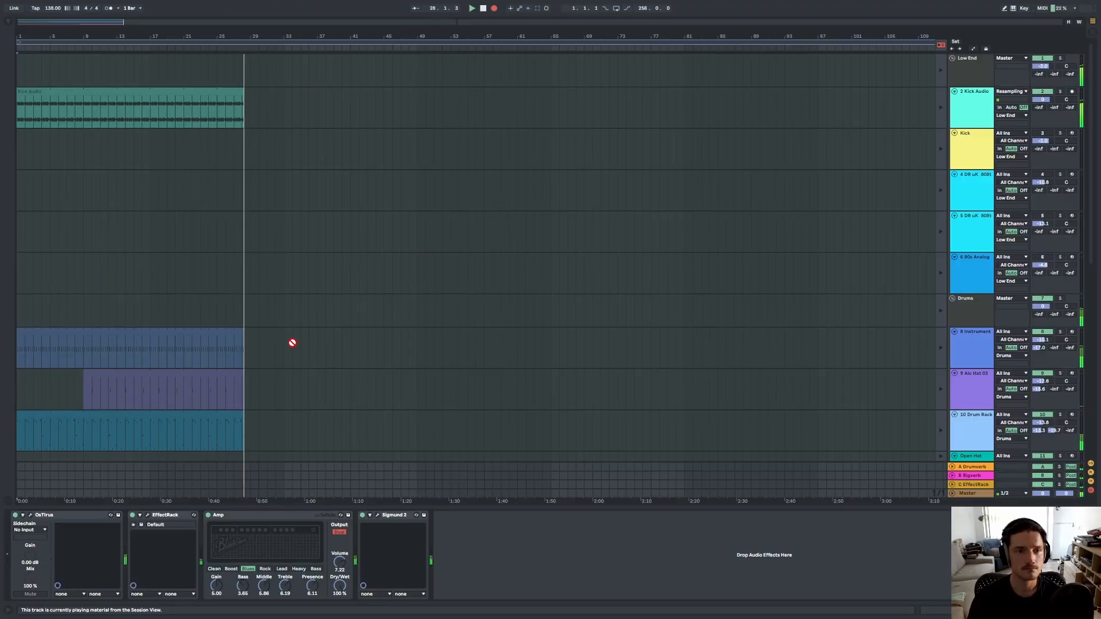
key("Tab")
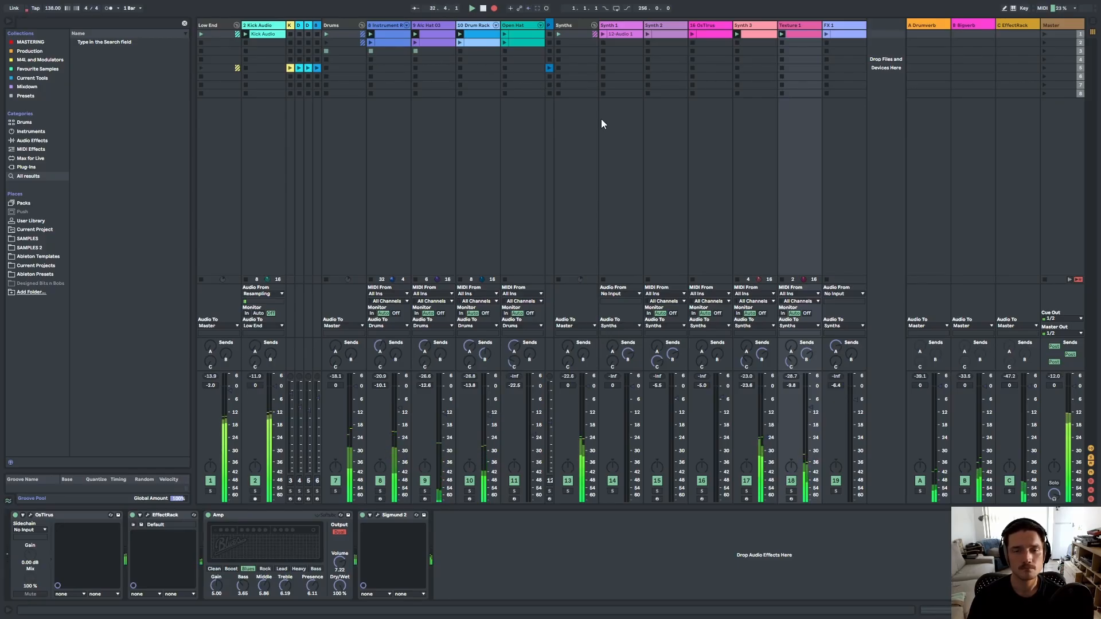
Launch the FX 1 clip while recording, after checking the arrangement.
key("Tab")
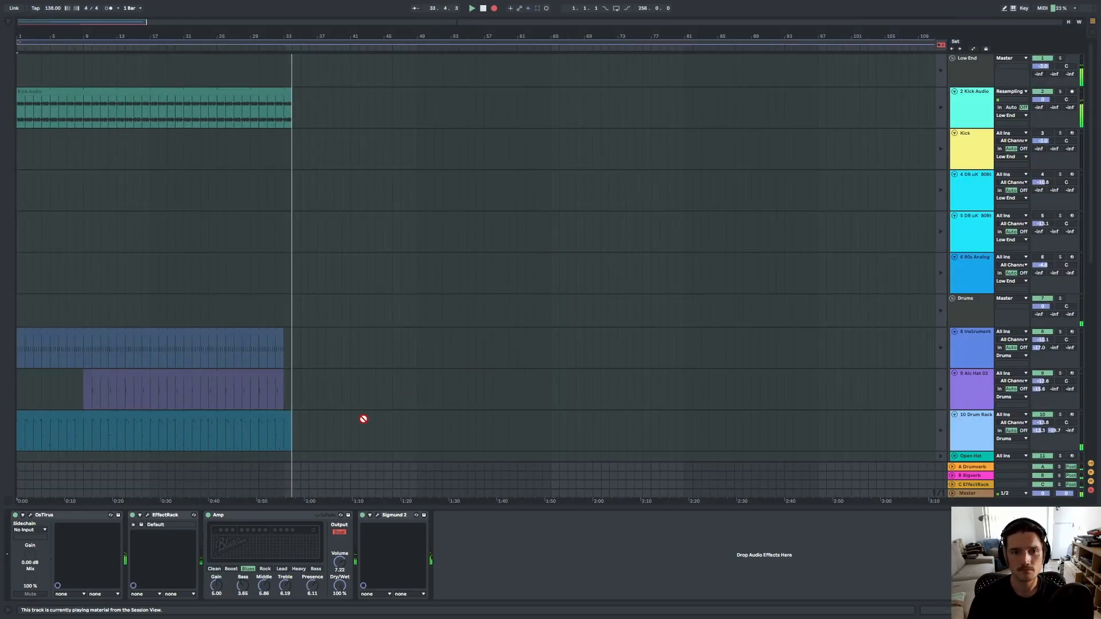
scroll(327, 386, "down", 6)
scroll(320, 395, "up", 3)
scroll(319, 395, "up", 3)
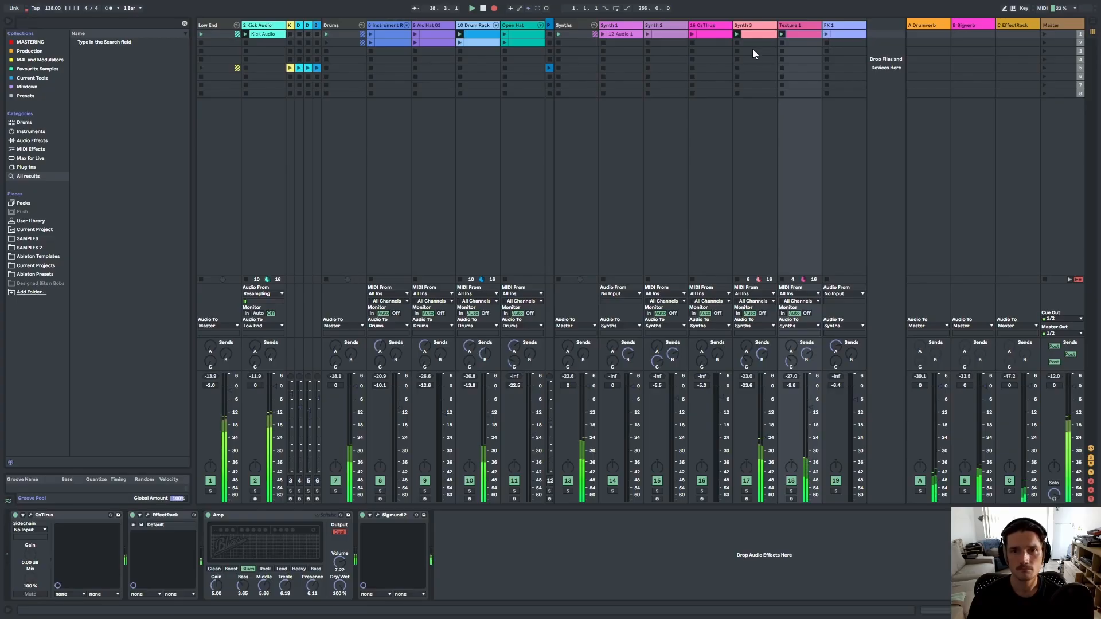
key("Tab")
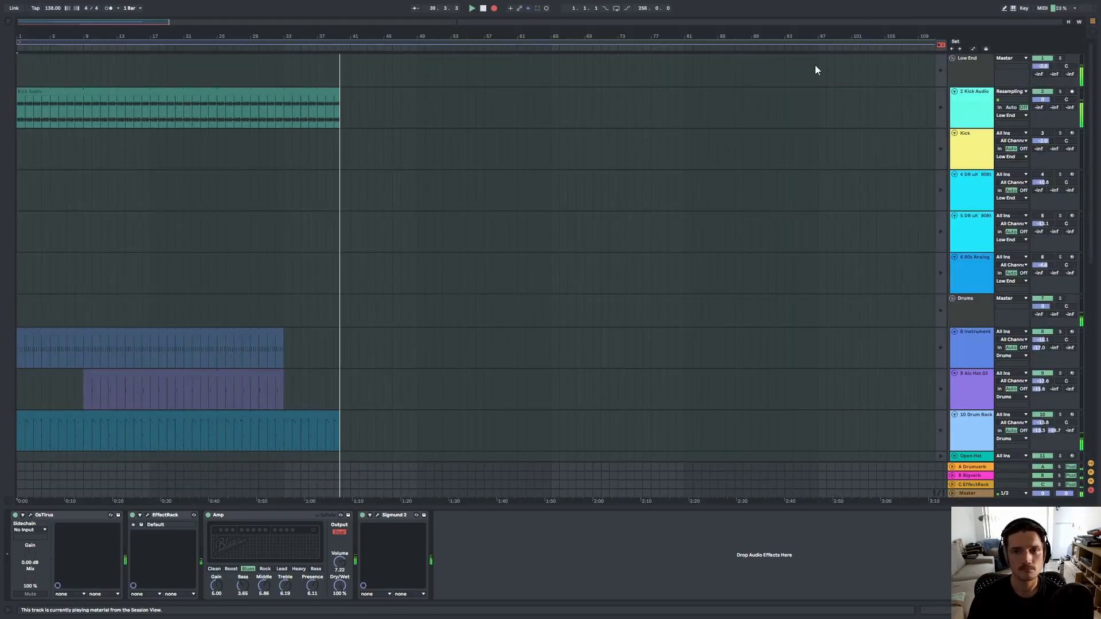
key("Tab")
left_click(827, 36)
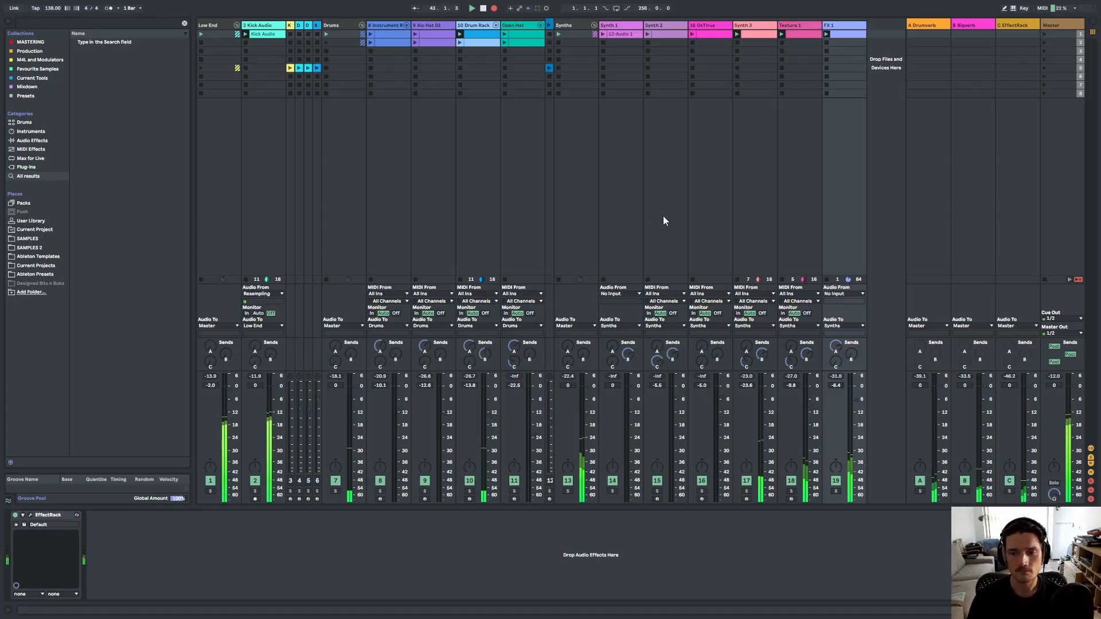
Launch the 16 OxTrus and 8 Instrument Rack clips while recording.
key("Tab")
key("Tab")
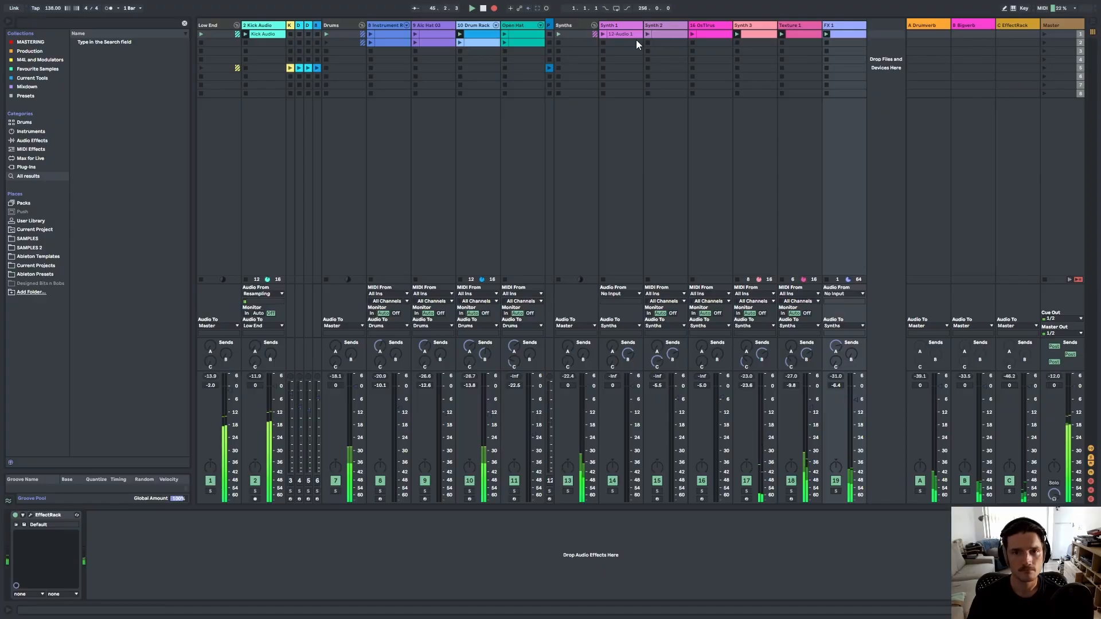
key("Tab")
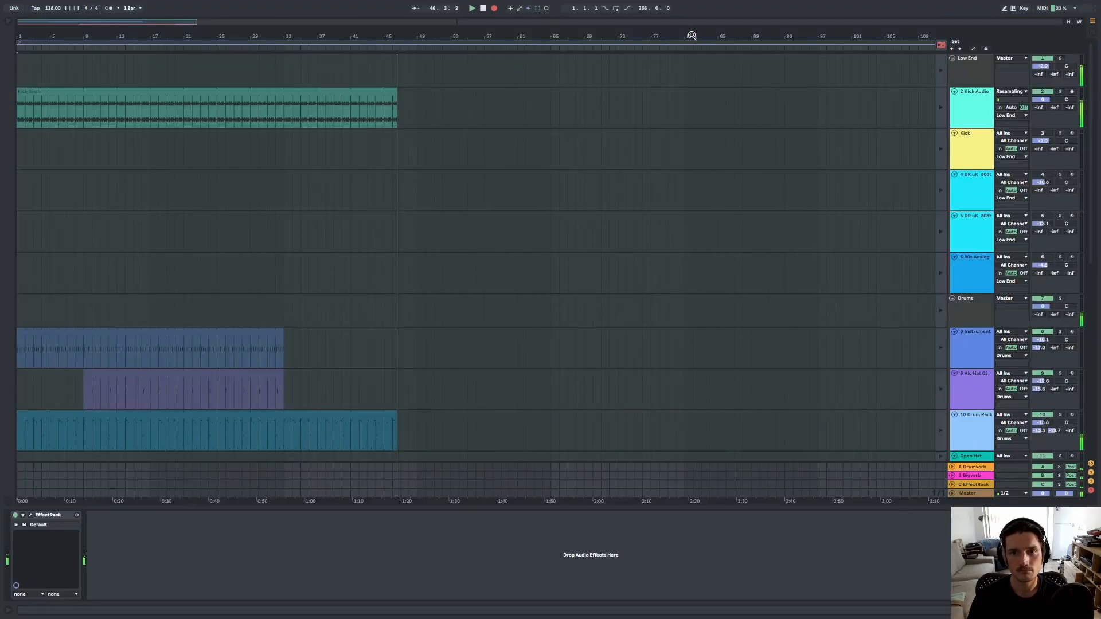
key("Tab")
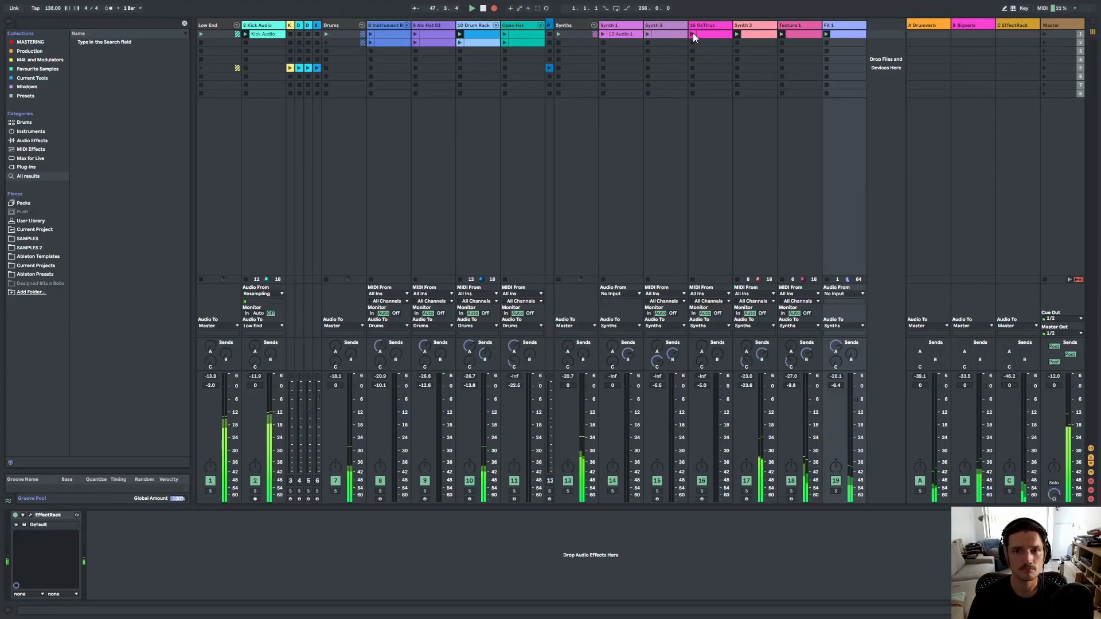
left_click(692, 33)
left_click(369, 33)
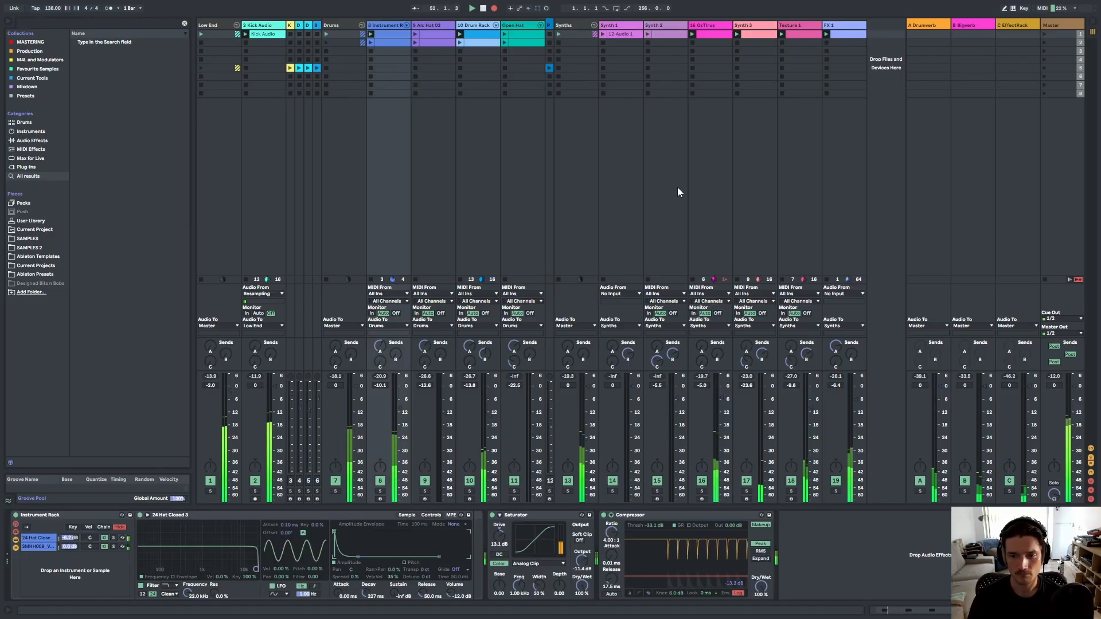
Launch the 9 Alc Hat 03 clip while recording, after checking the arrangement.
key("Tab")
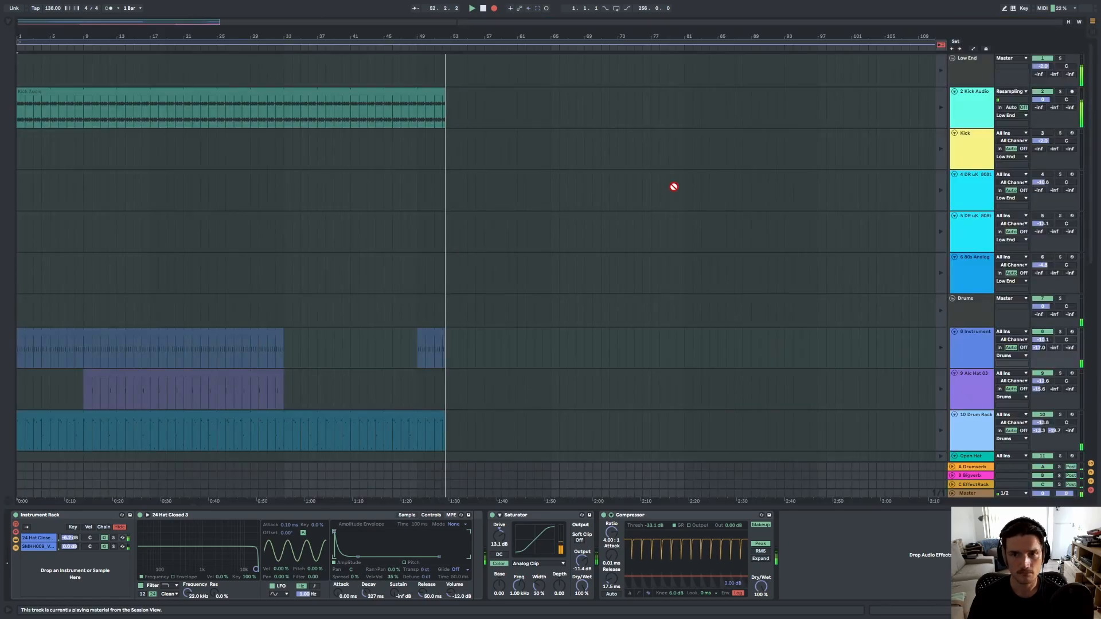
scroll(442, 433, "down", 12)
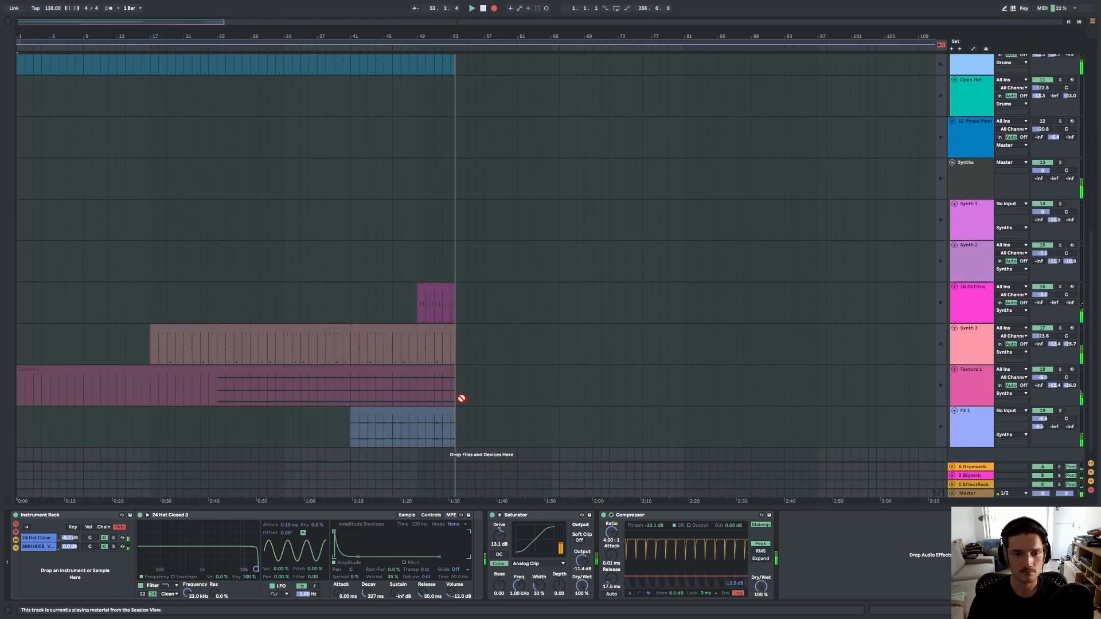
scroll(463, 399, "up", 3)
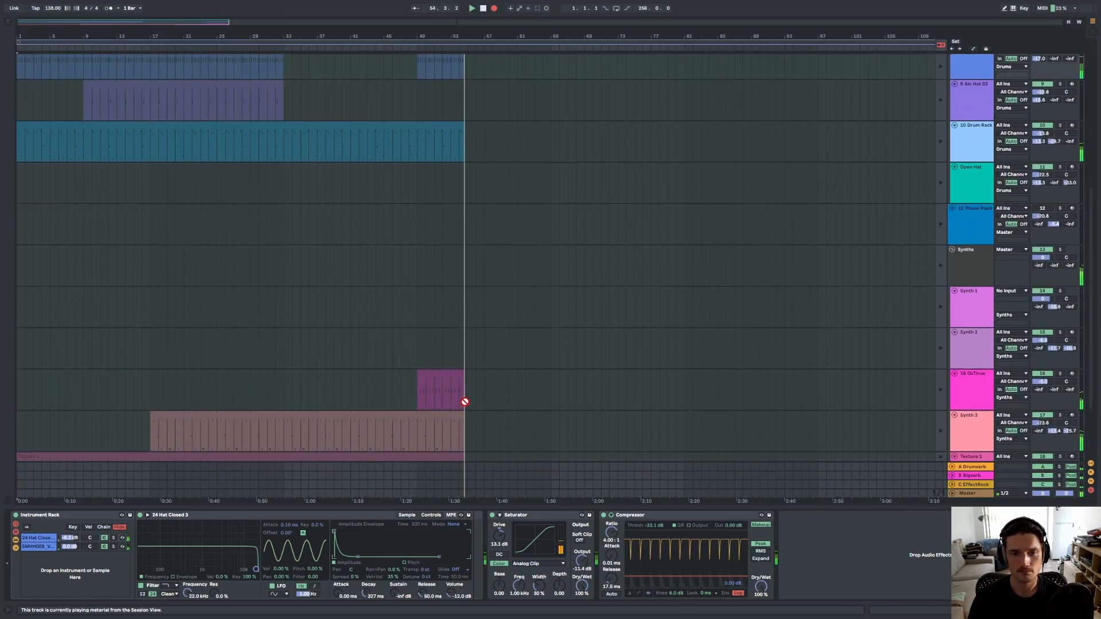
scroll(465, 402, "up", 10)
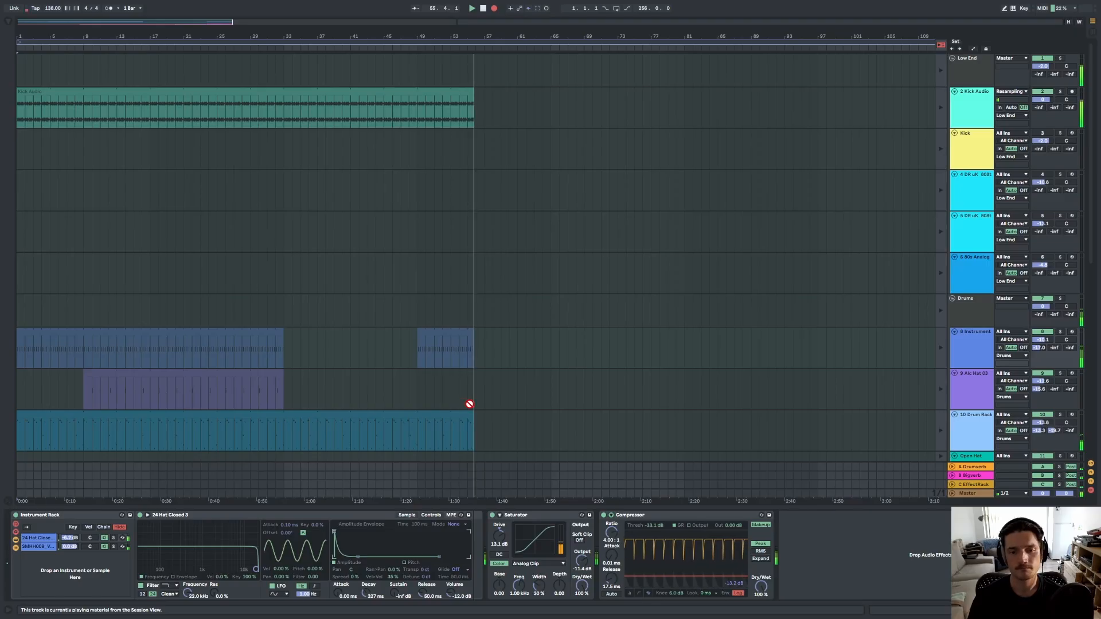
key("Tab")
left_click(418, 33)
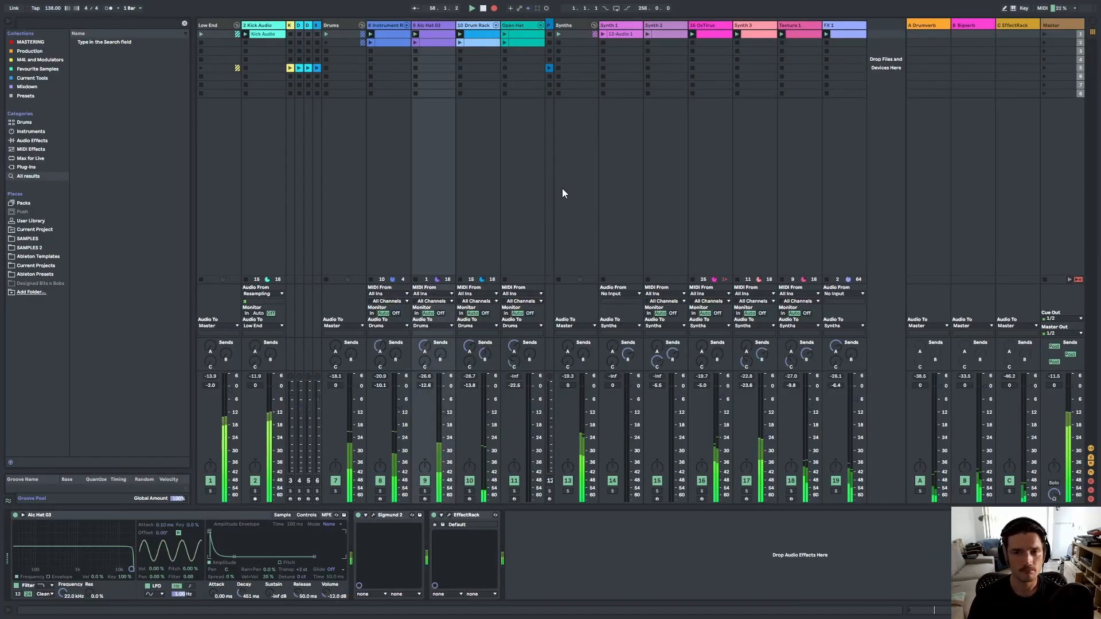
Launch the Synth 1 clip while recording.
key("Tab")
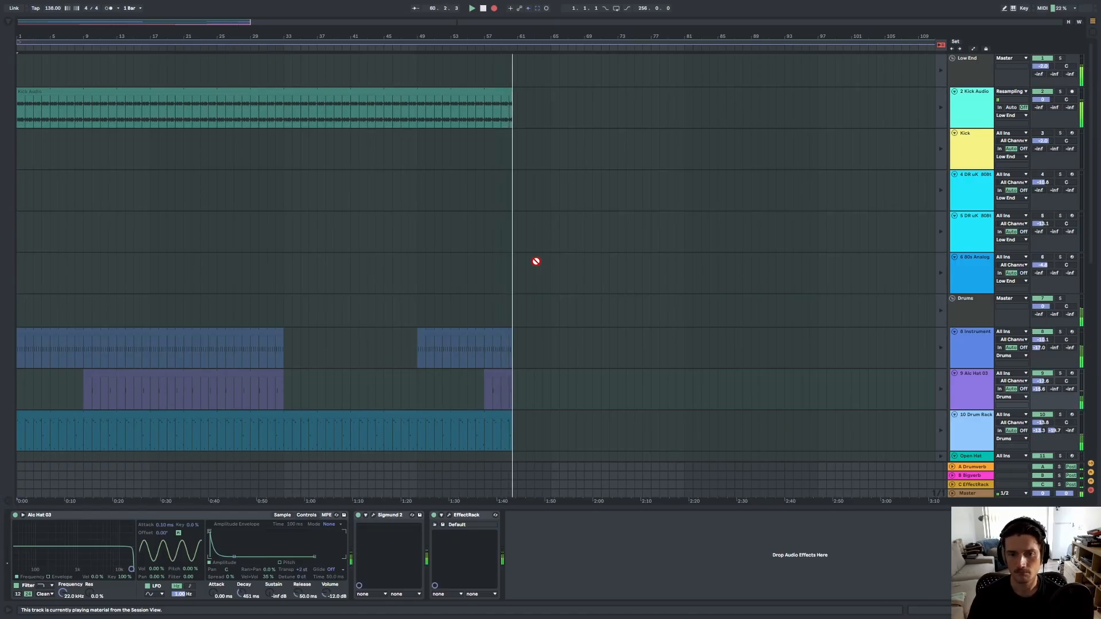
key("Tab")
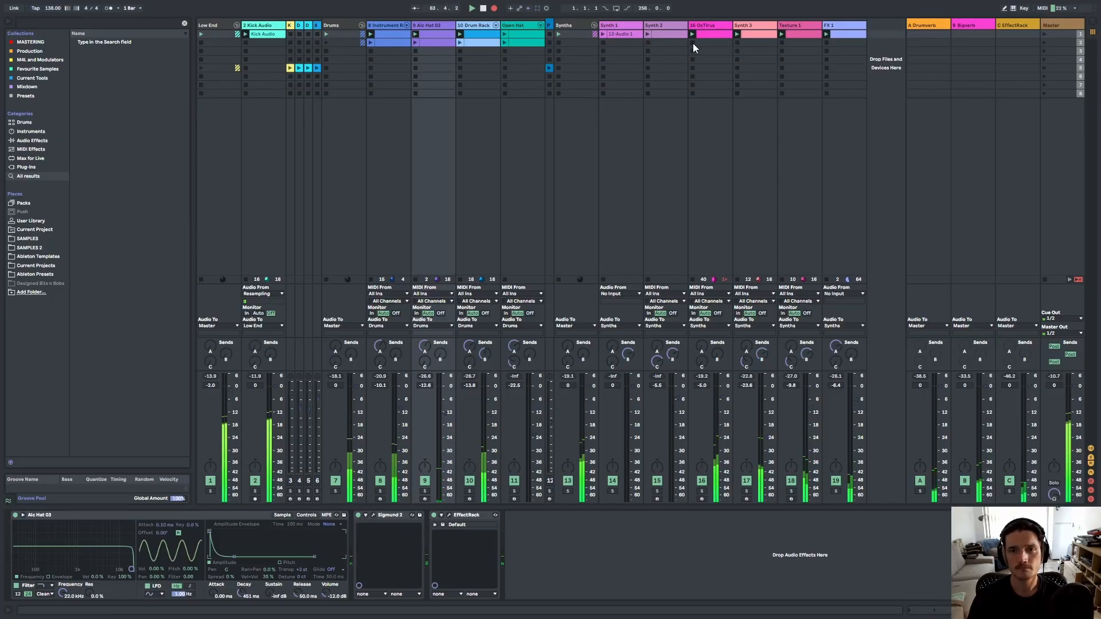
left_click(625, 168)
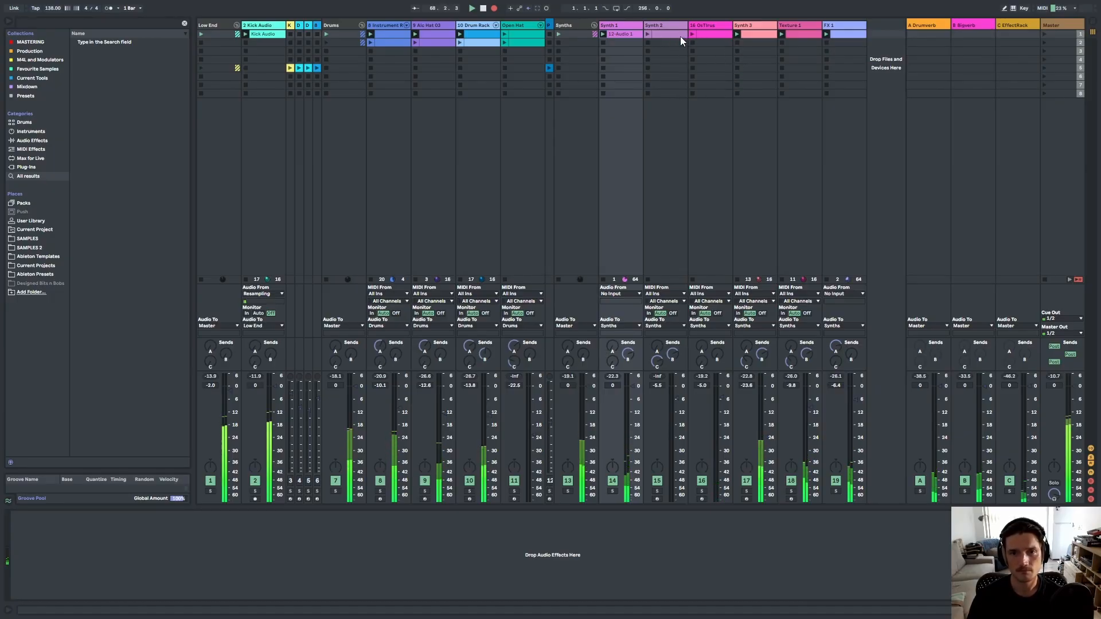
Launch the Synth 2 clip and relaunch the Low End group clips while recording.
key("Tab")
scroll(636, 384, "down", 10)
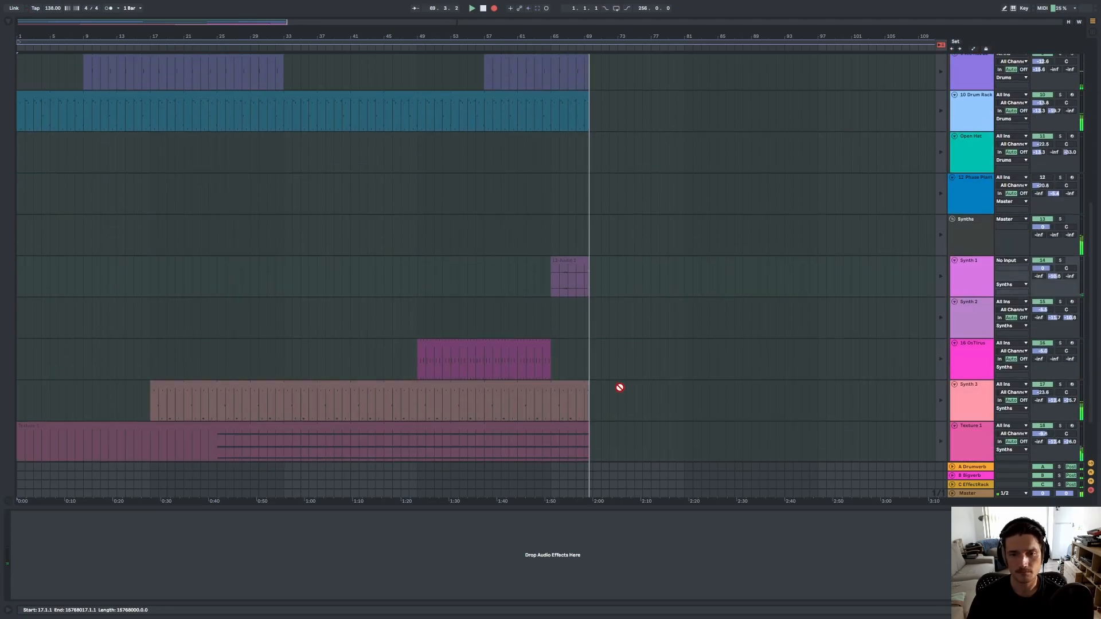
scroll(616, 387, "up", 10)
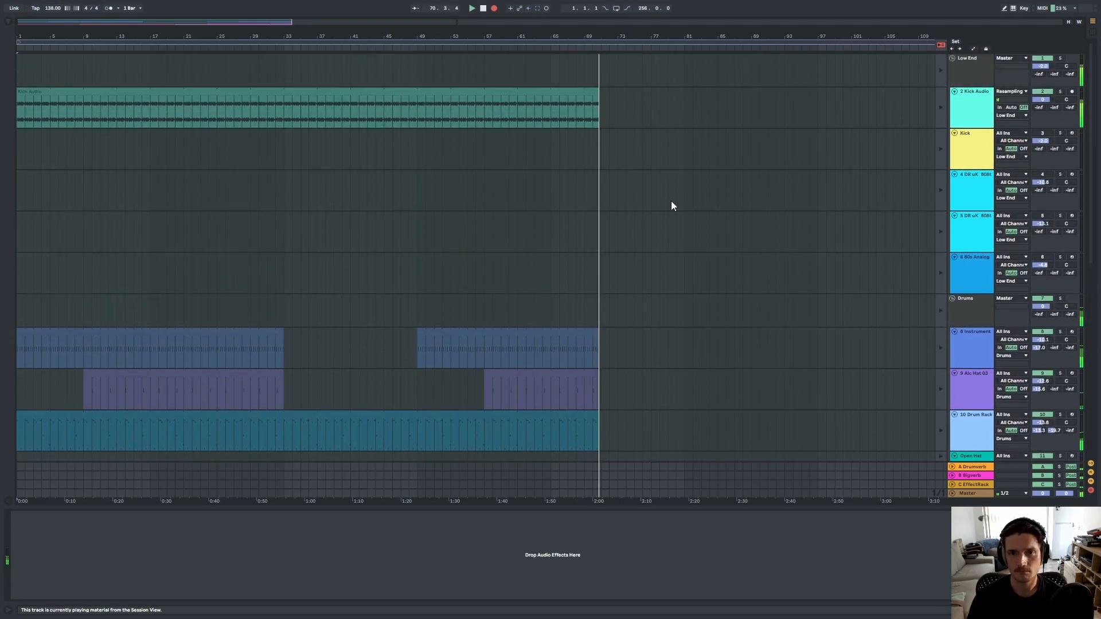
key("Tab")
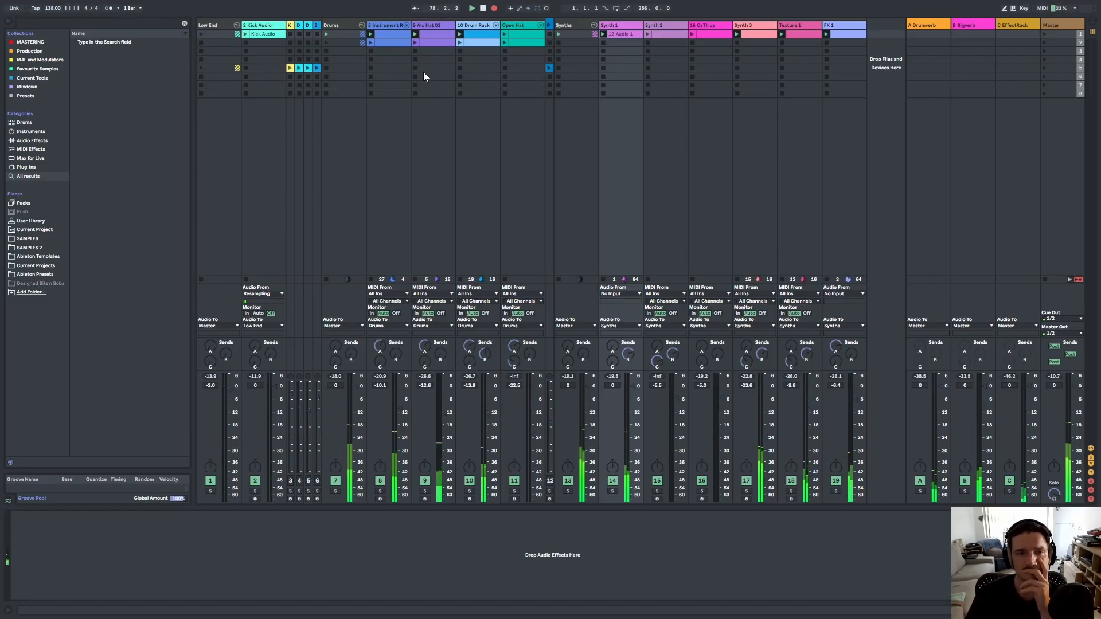
left_click(648, 33)
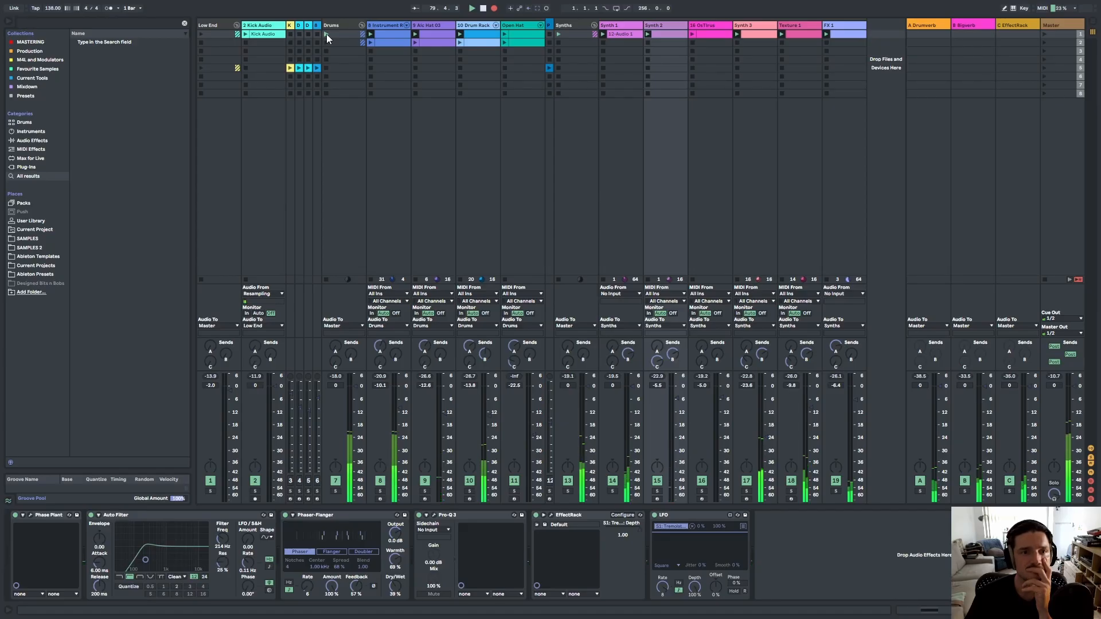
left_click(205, 34)
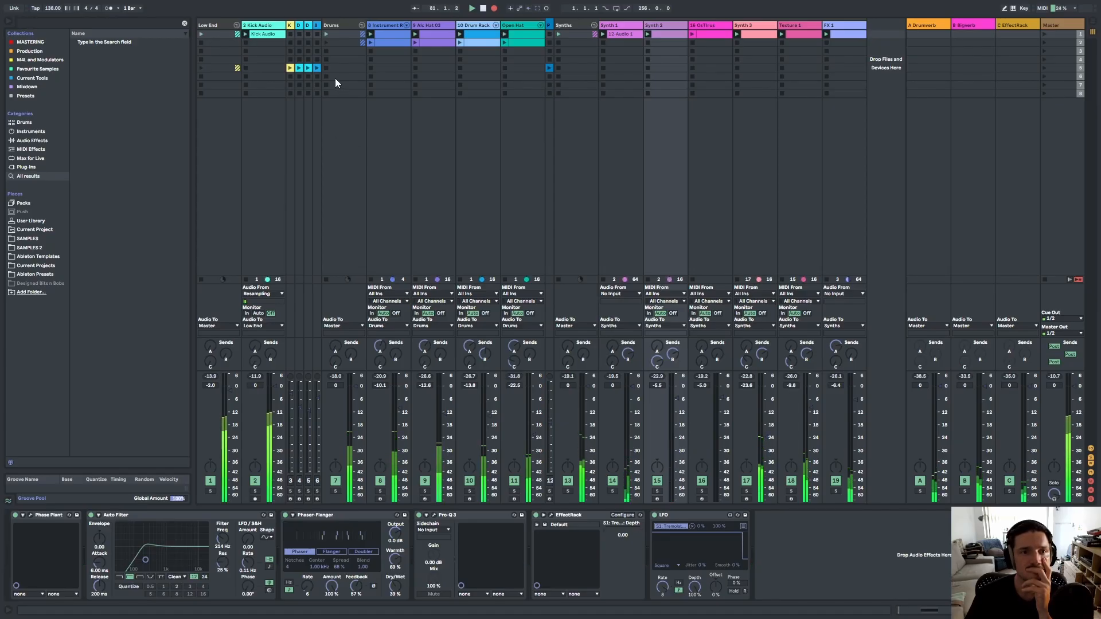
Review the recording in the Arrangement View, zoomed out to show the whole timeline.
key("Tab")
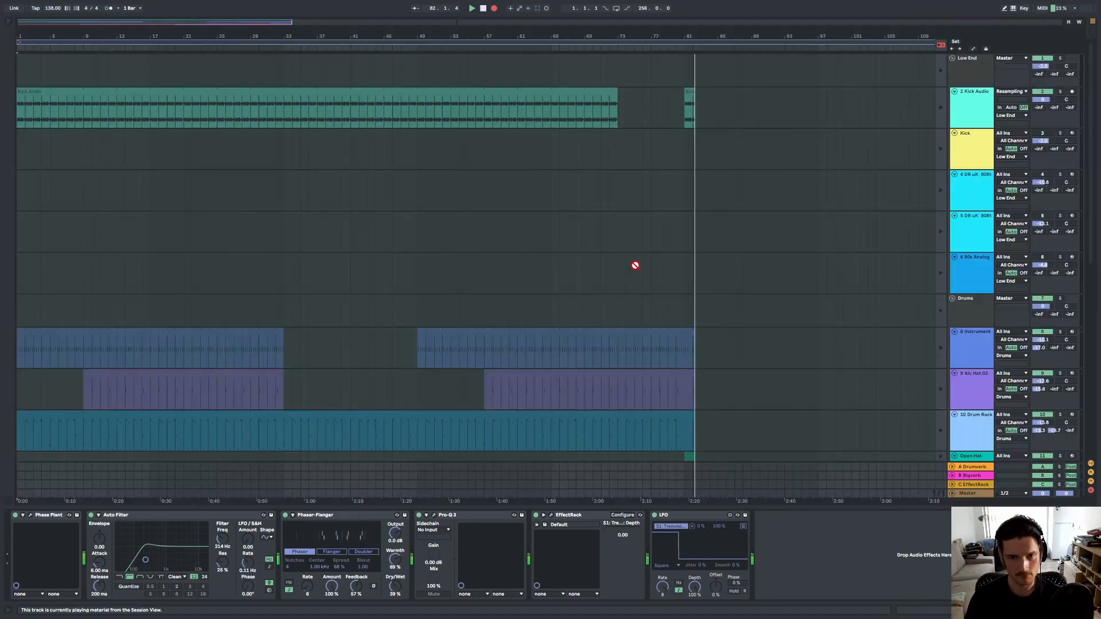
key("w")
scroll(304, 374, "down", 10)
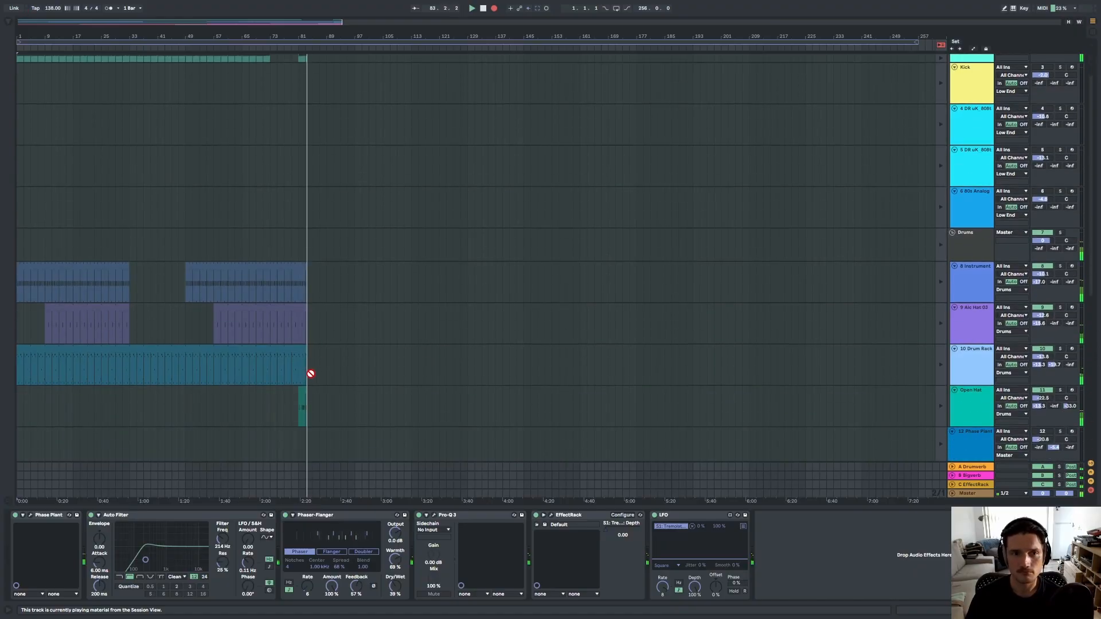
scroll(298, 385, "down", 4)
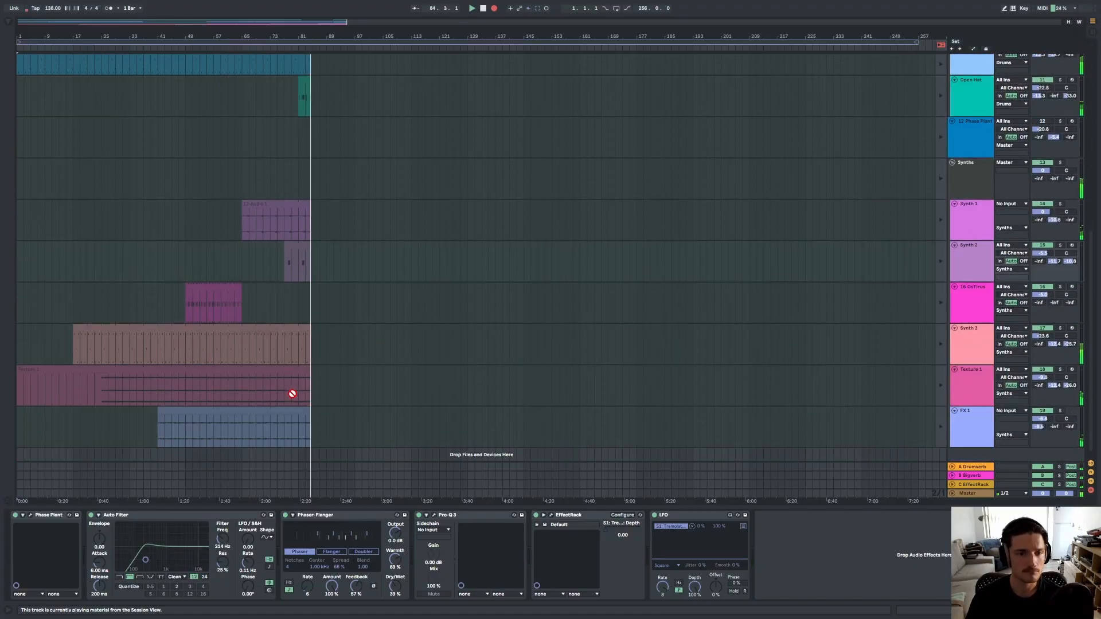
scroll(290, 392, "up", 14)
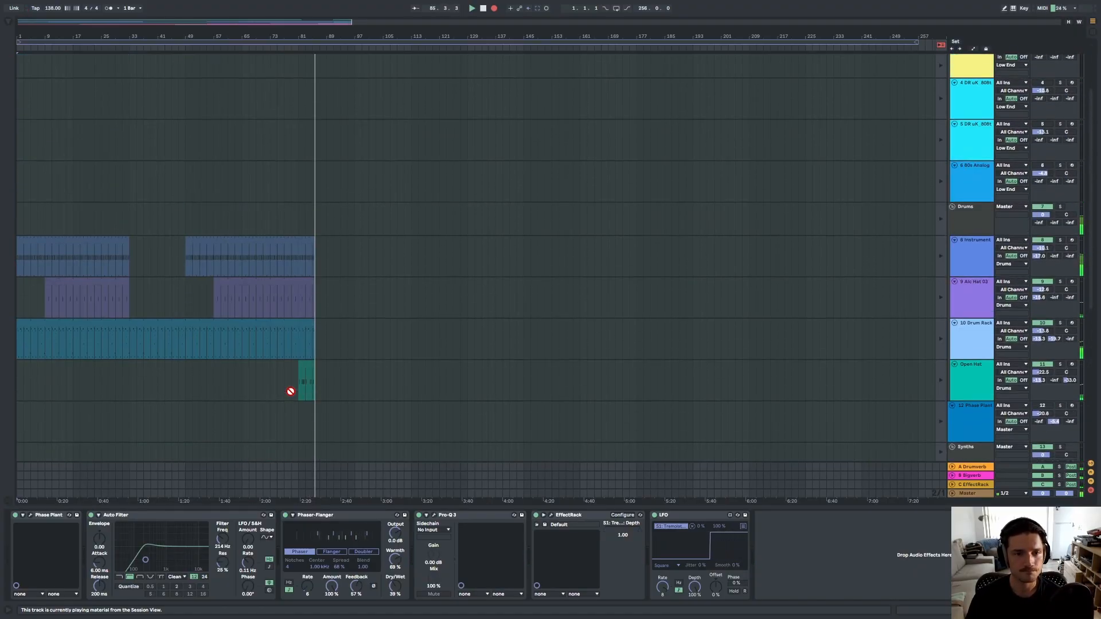
key("Tab")
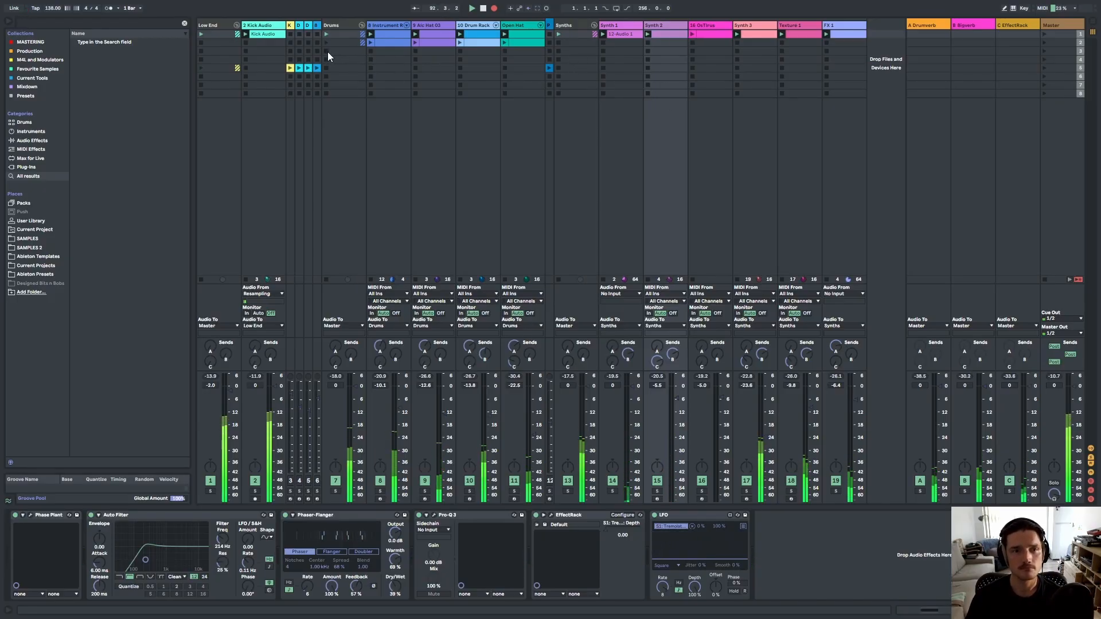
Relaunch the 16 OxTrus clip and stop the Synth 2 clip while recording.
key("Tab")
scroll(320, 327, "down", 3)
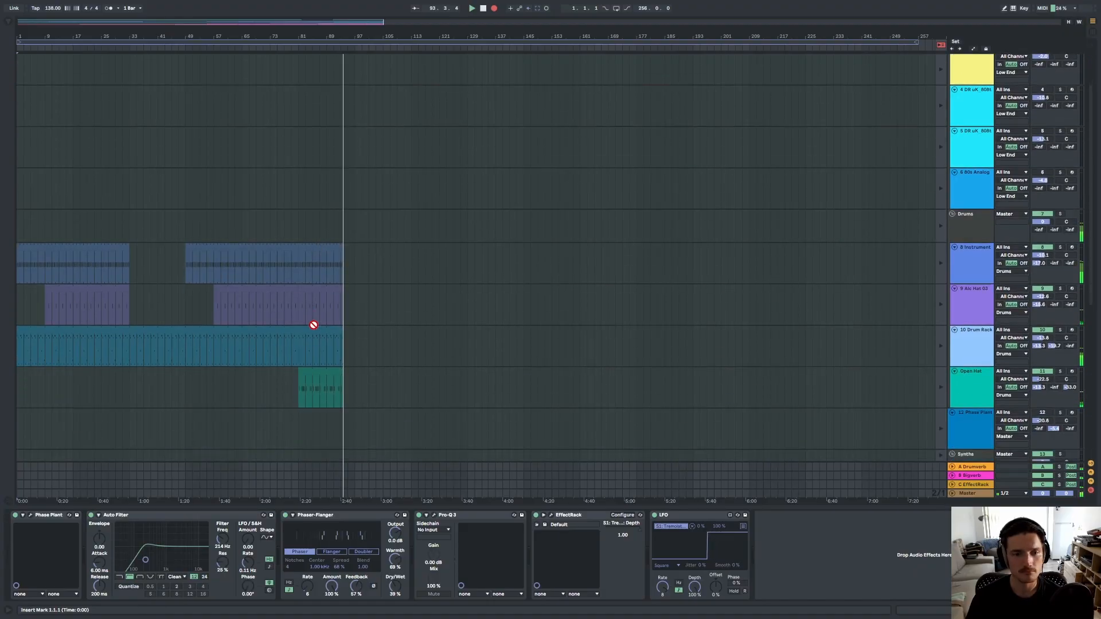
scroll(312, 322, "up", 3)
key("Tab")
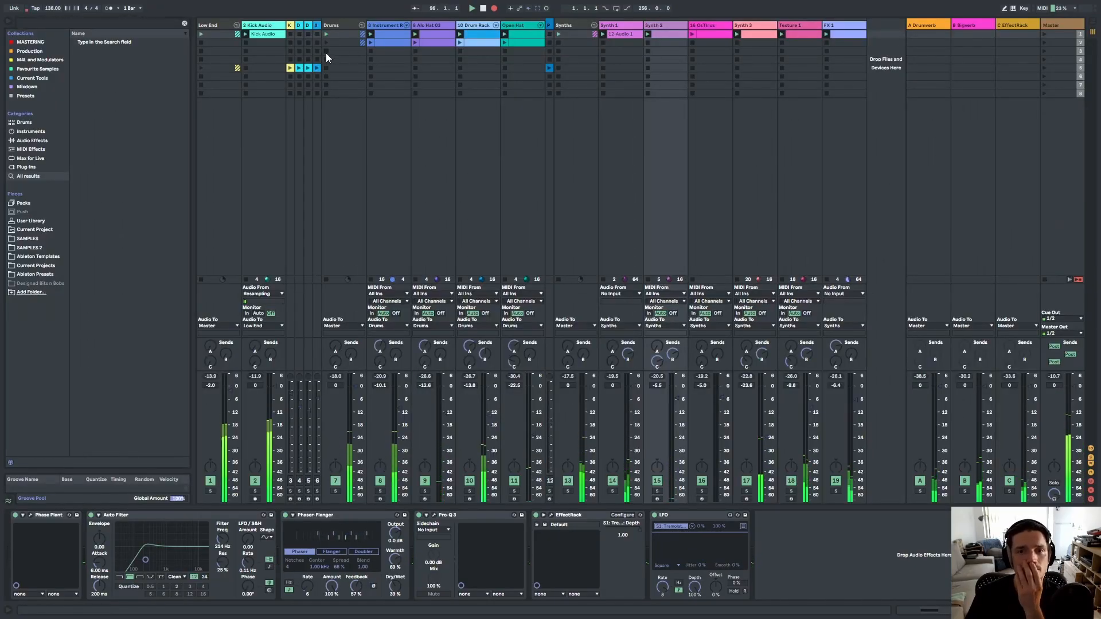
left_click(701, 39)
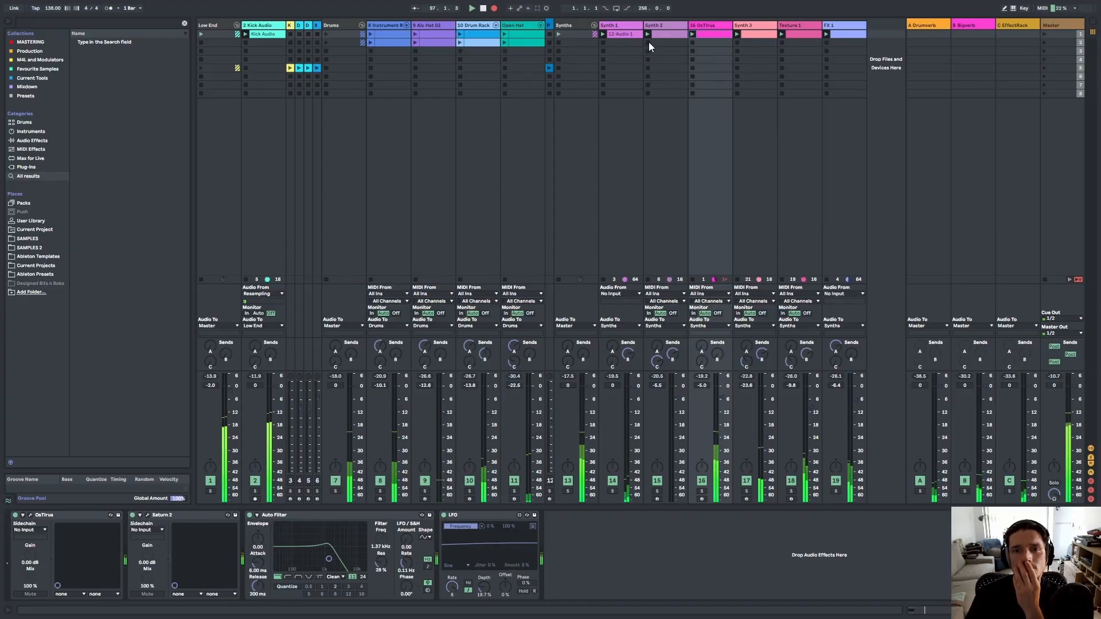
left_click(649, 43)
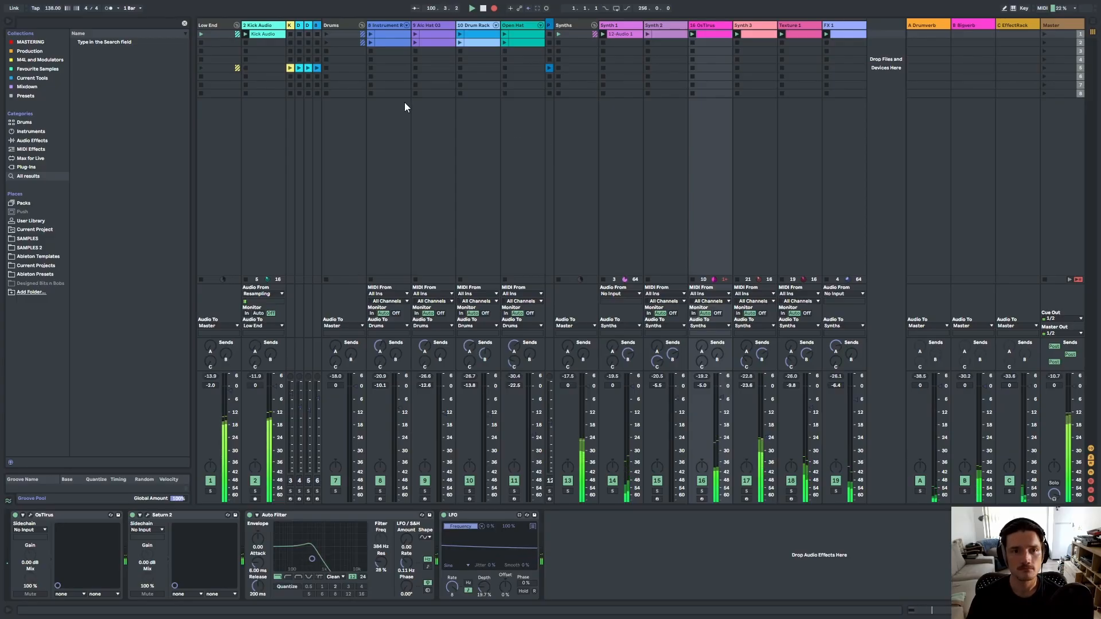
Review the recorded clips across all tracks in the Arrangement View.
key("Tab")
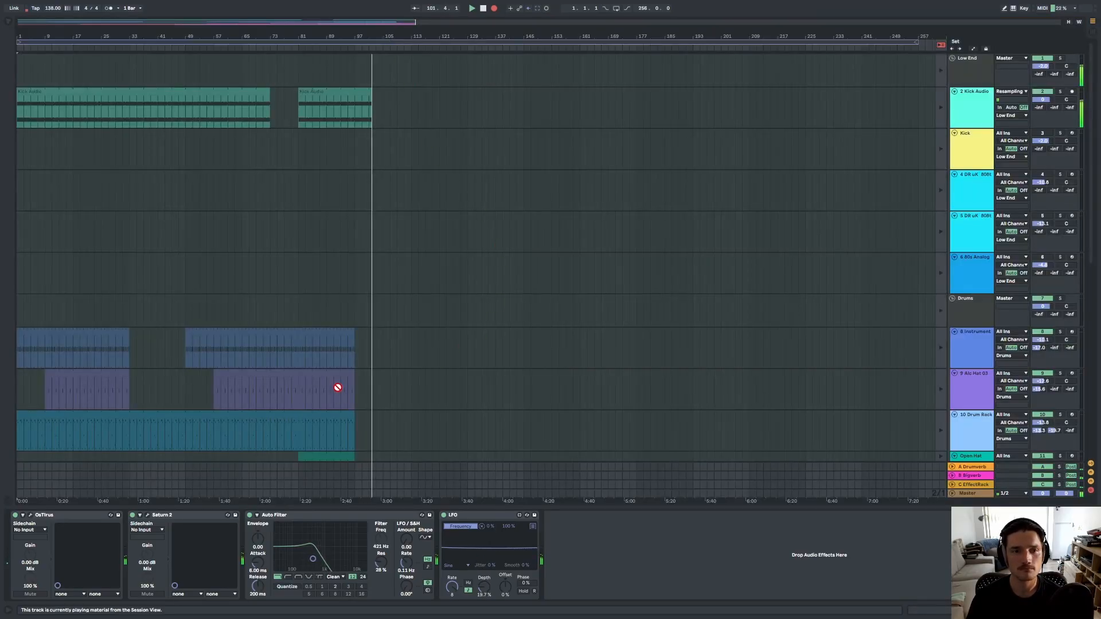
scroll(337, 378, "down", 10)
scroll(327, 354, "down", 5)
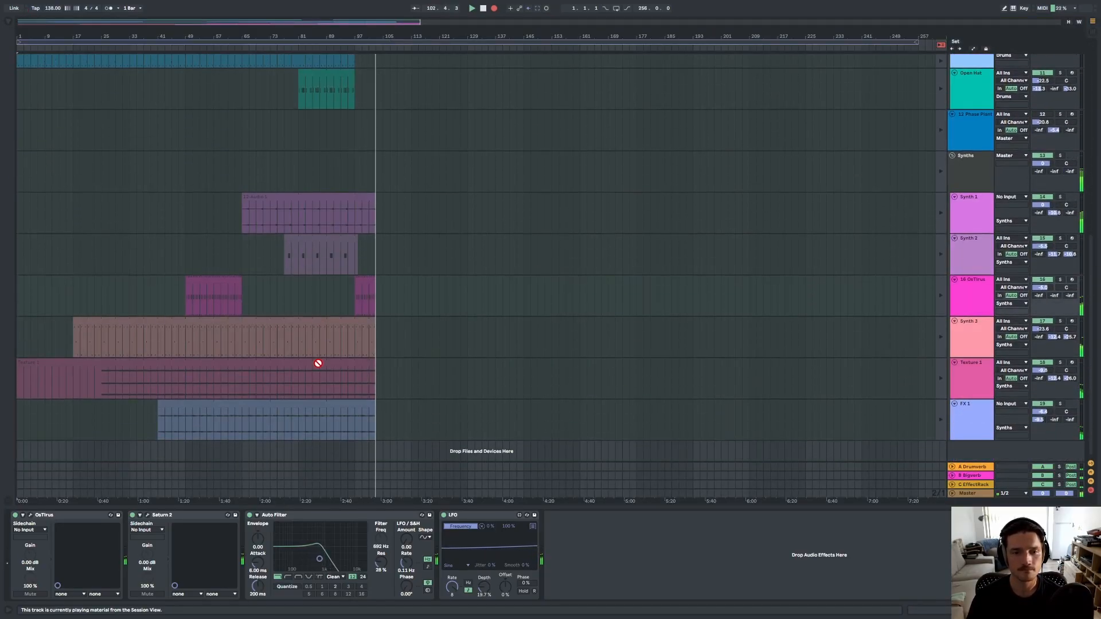
scroll(318, 364, "up", 7)
scroll(318, 344, "up", 5)
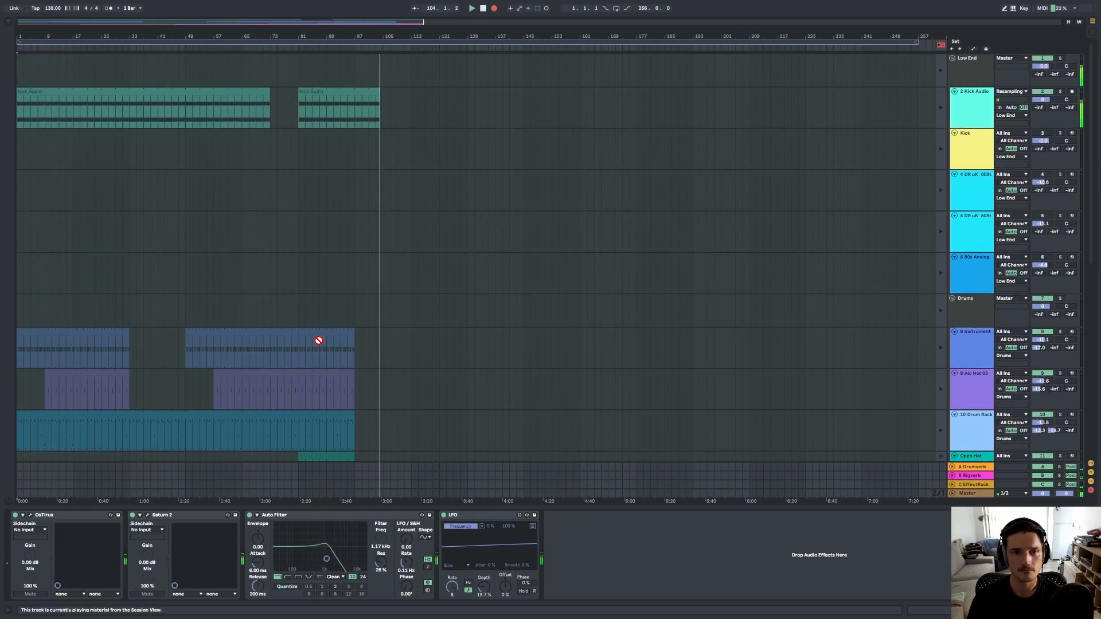
key("Tab")
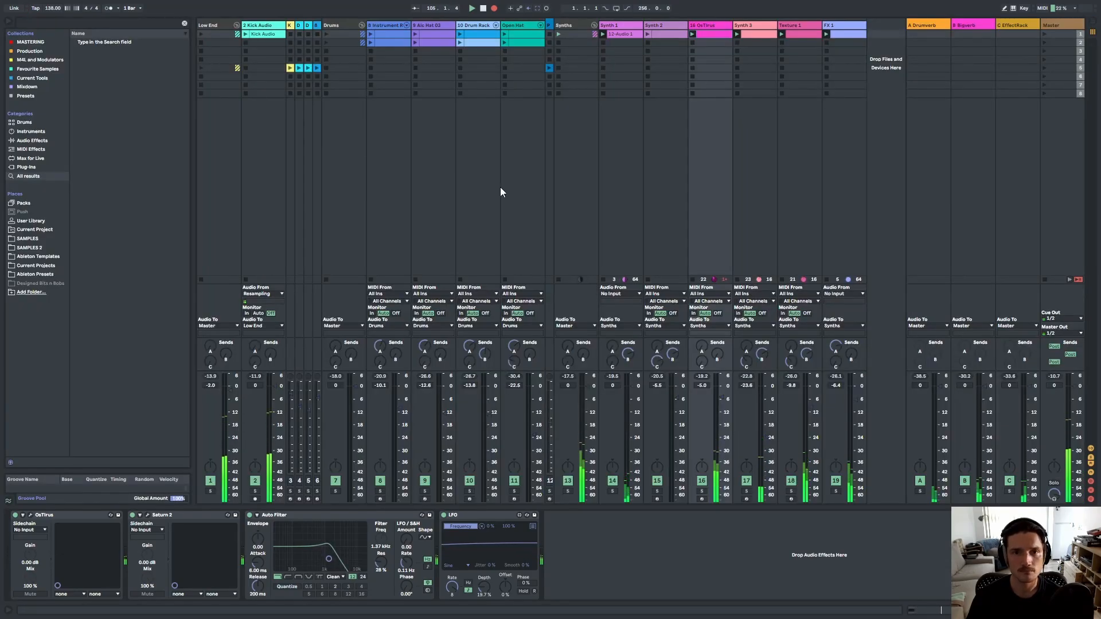
key("Tab")
key("Tab")
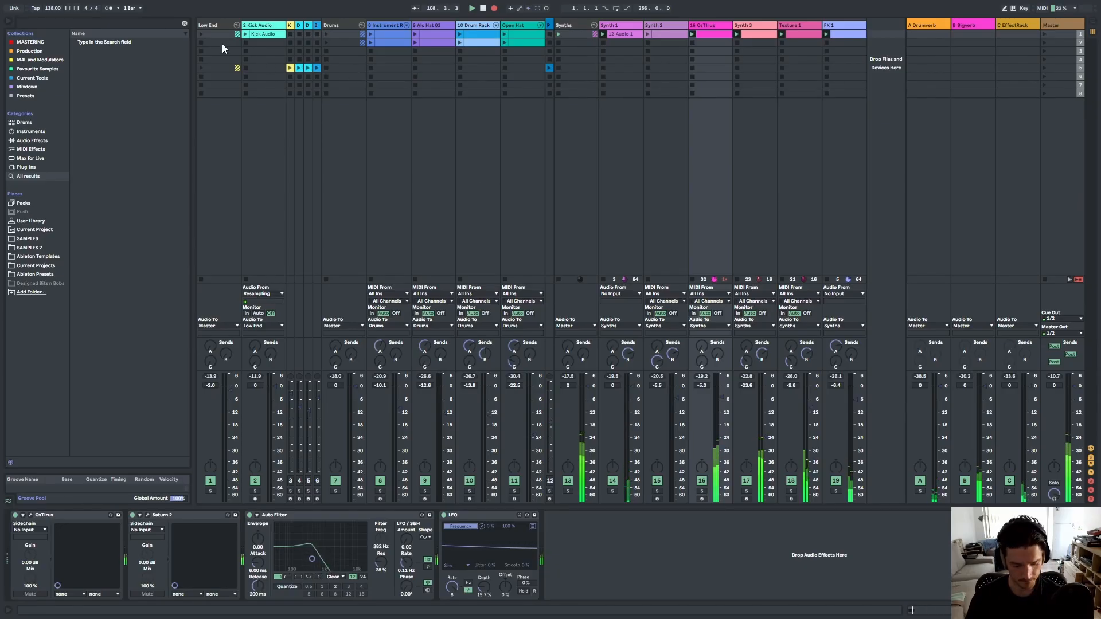
Relaunch the Drums and Low End group clips in the Session View while recording.
key("Tab")
key("Tab")
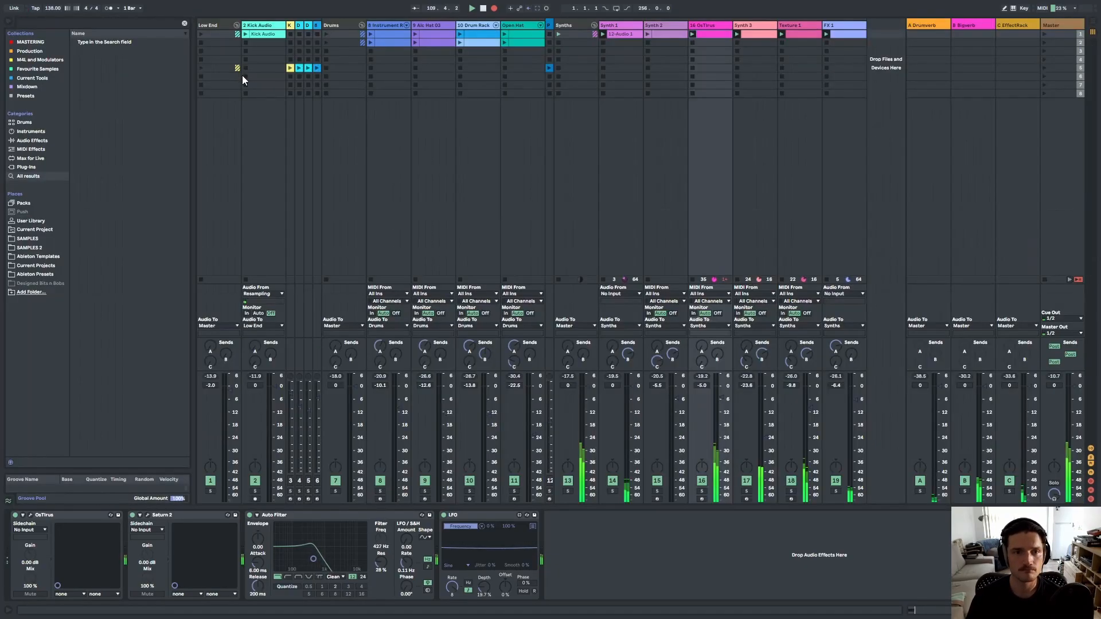
left_click(326, 43)
left_click(202, 33)
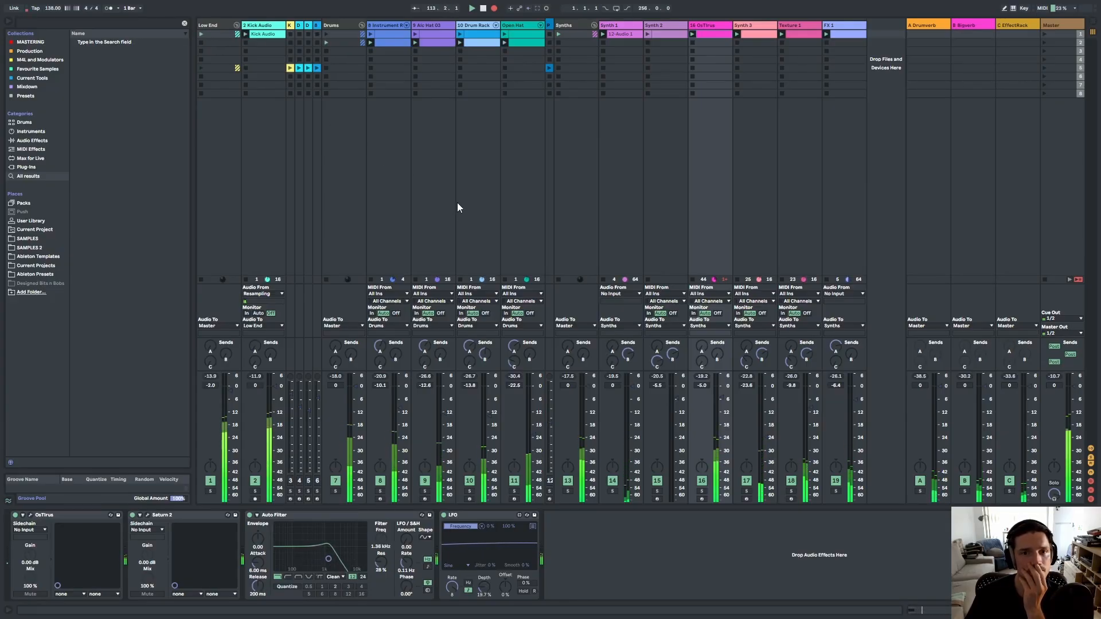
Check the recording progress across the tracks in the Arrangement View.
key("Tab")
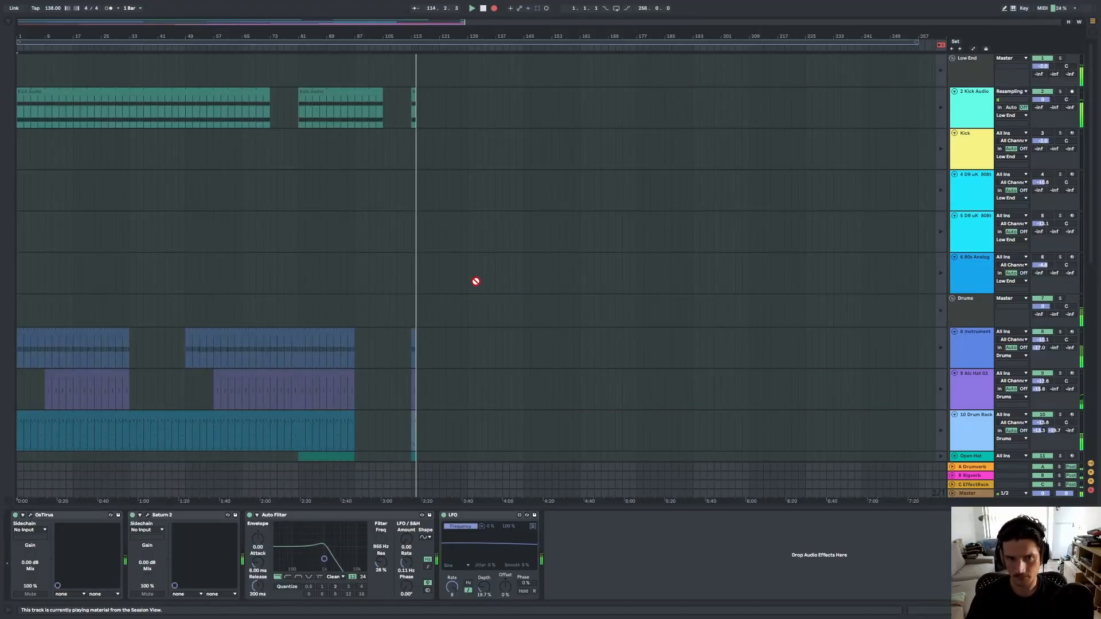
scroll(402, 372, "down", 10)
scroll(409, 381, "down", 2)
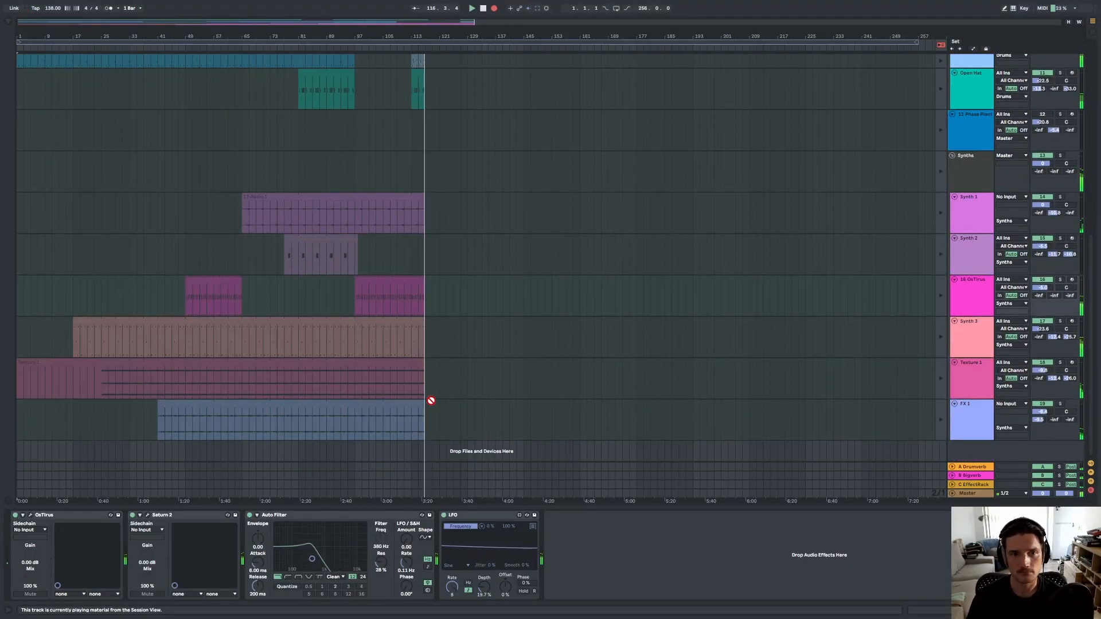
scroll(435, 401, "up", 2)
scroll(437, 402, "up", 10)
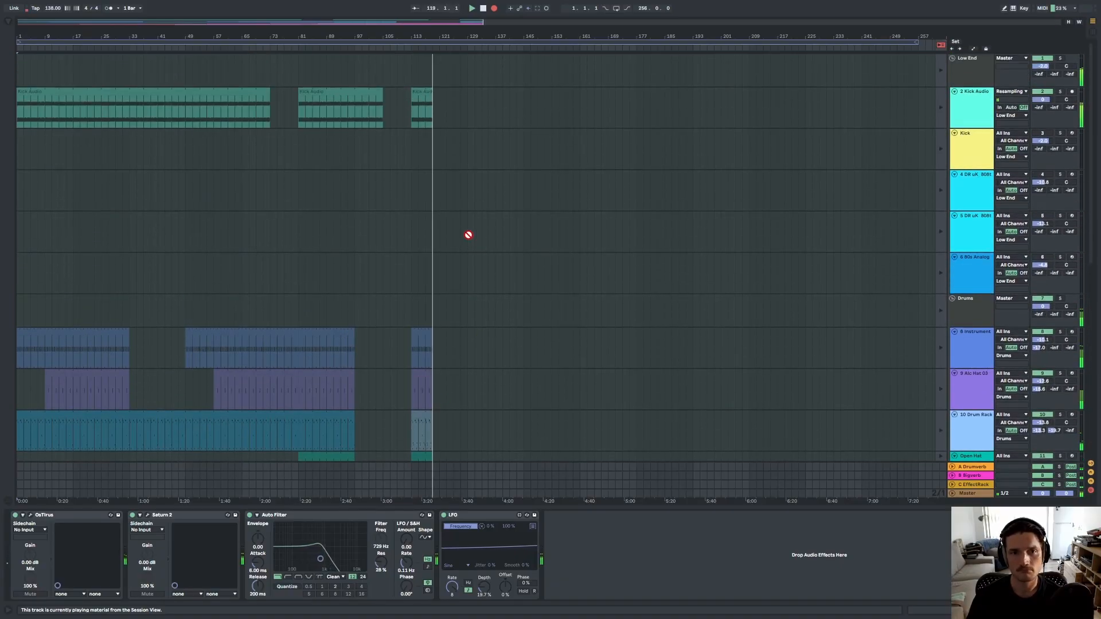
Relaunch the Synth 2 clip in the Session View while recording.
key("Tab")
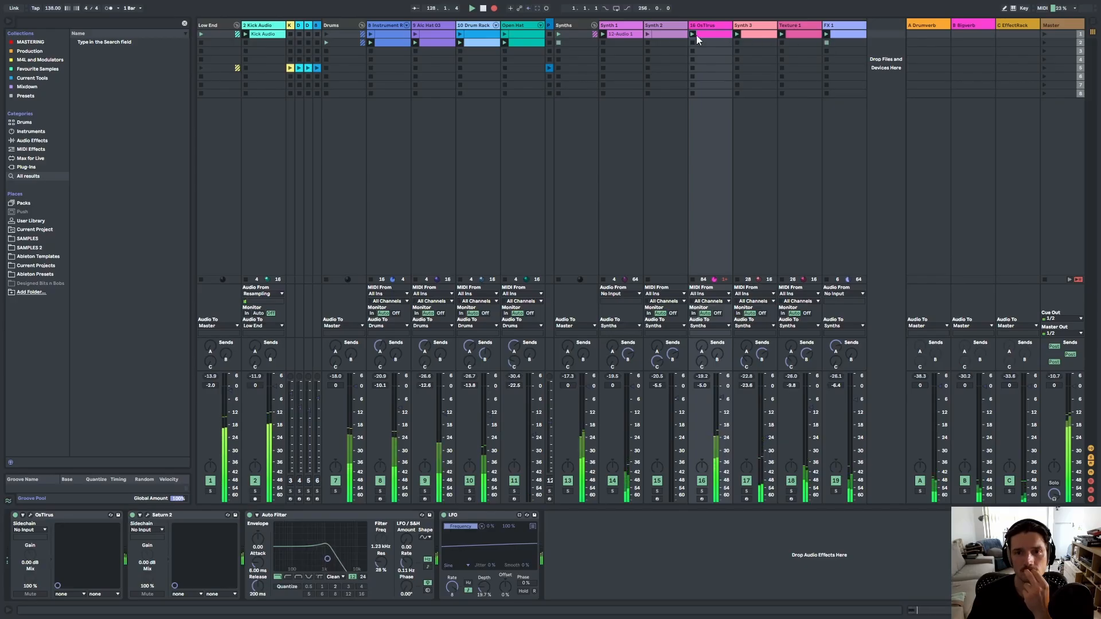
left_click(648, 36)
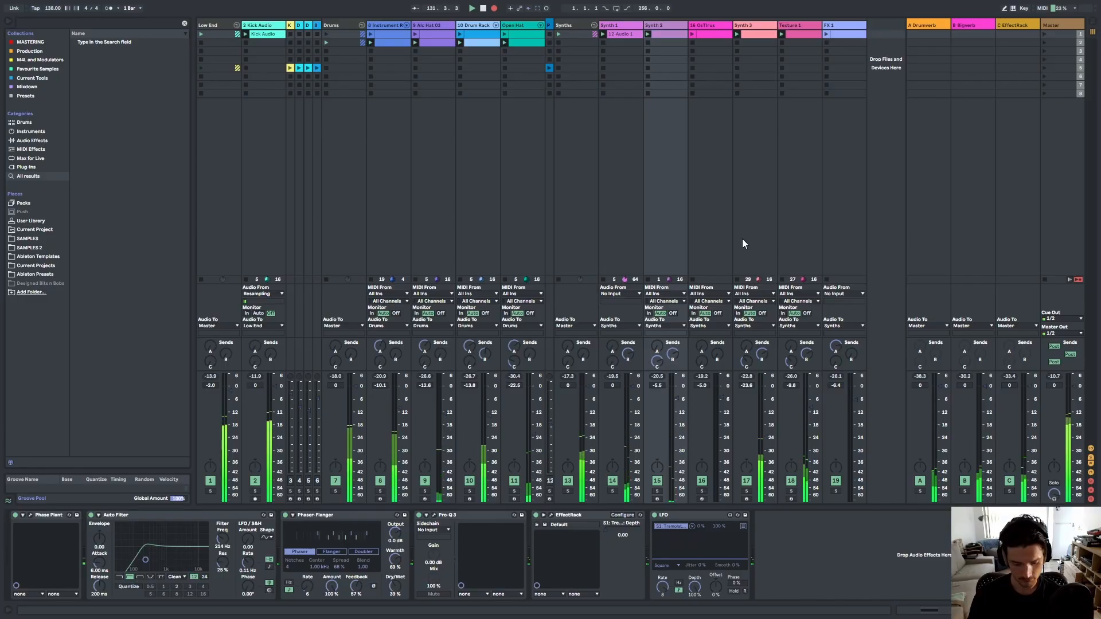
Watch the recorded clips grow across all tracks in the Arrangement View.
key("Tab")
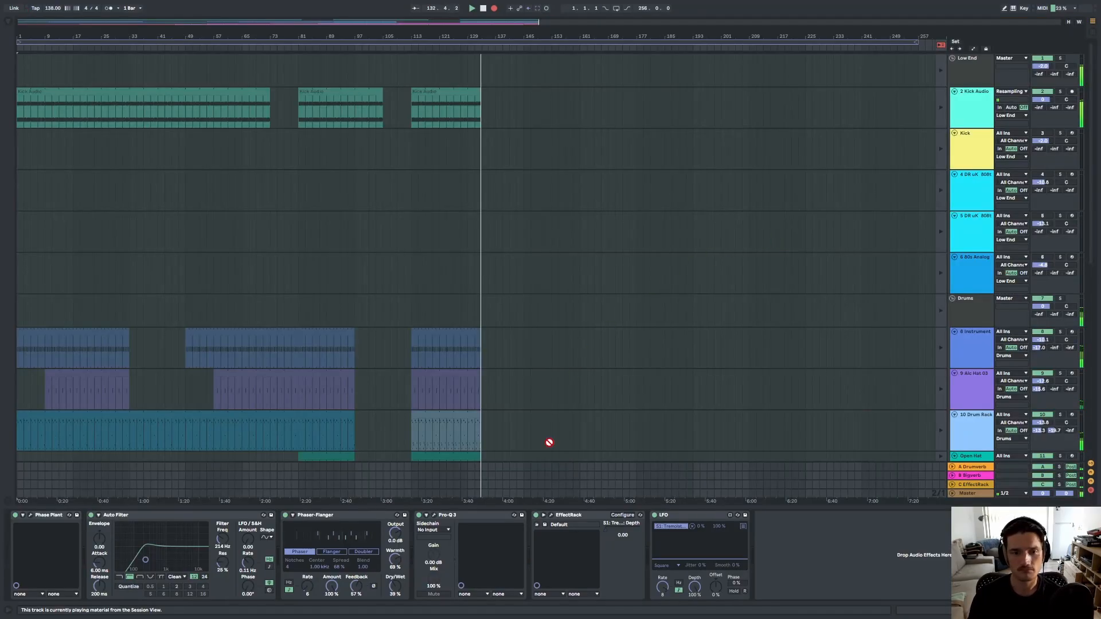
scroll(551, 442, "down", 5)
scroll(509, 396, "down", 3)
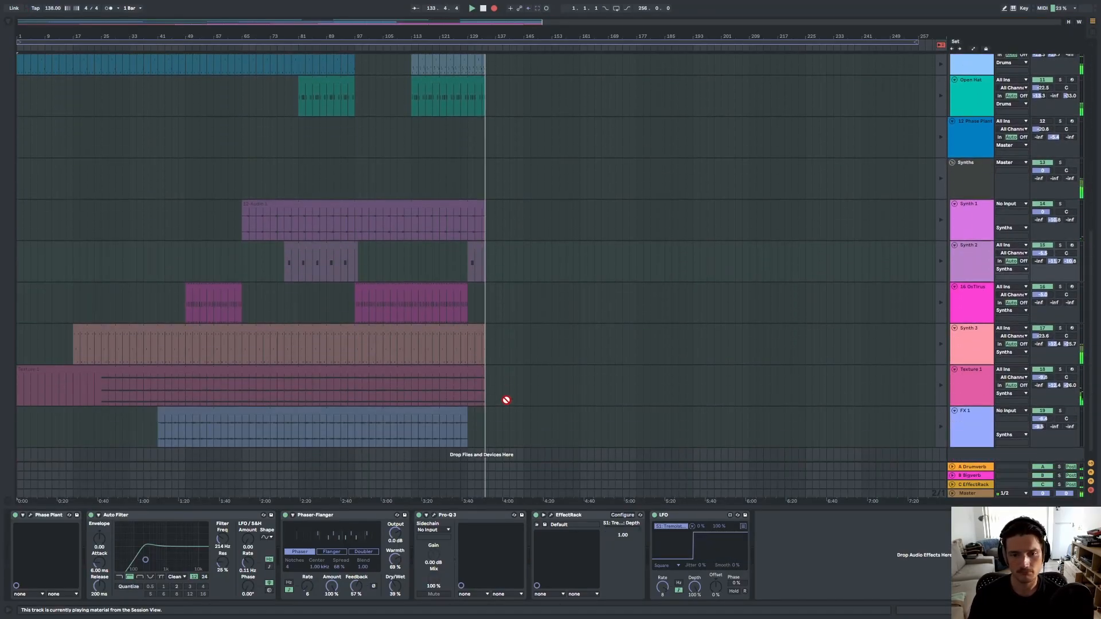
scroll(504, 401, "up", 5)
key("Tab")
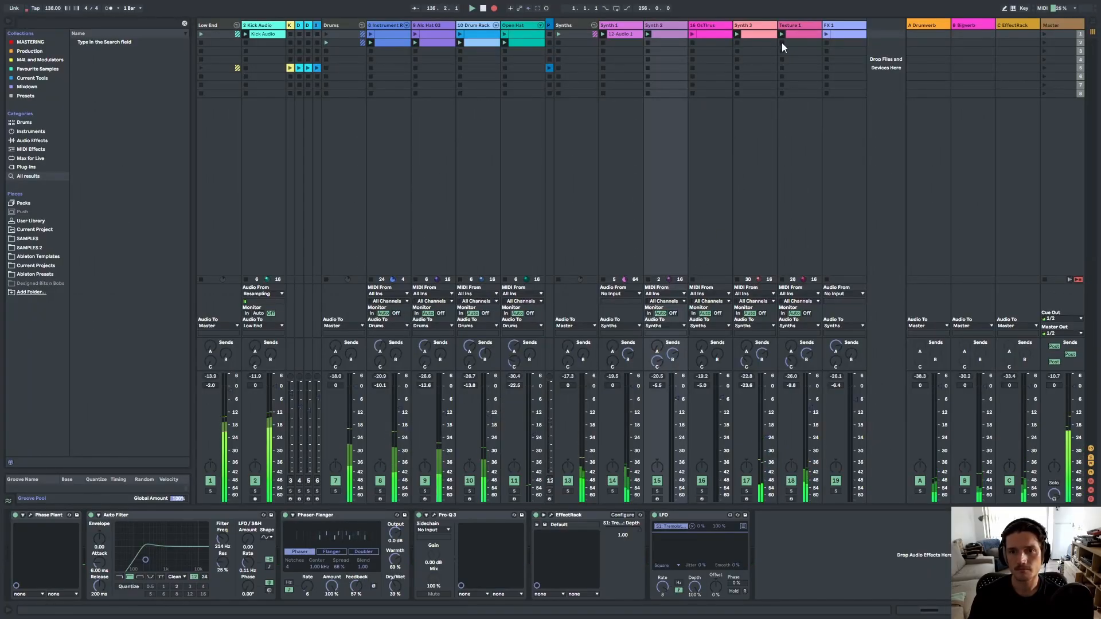
key("Tab")
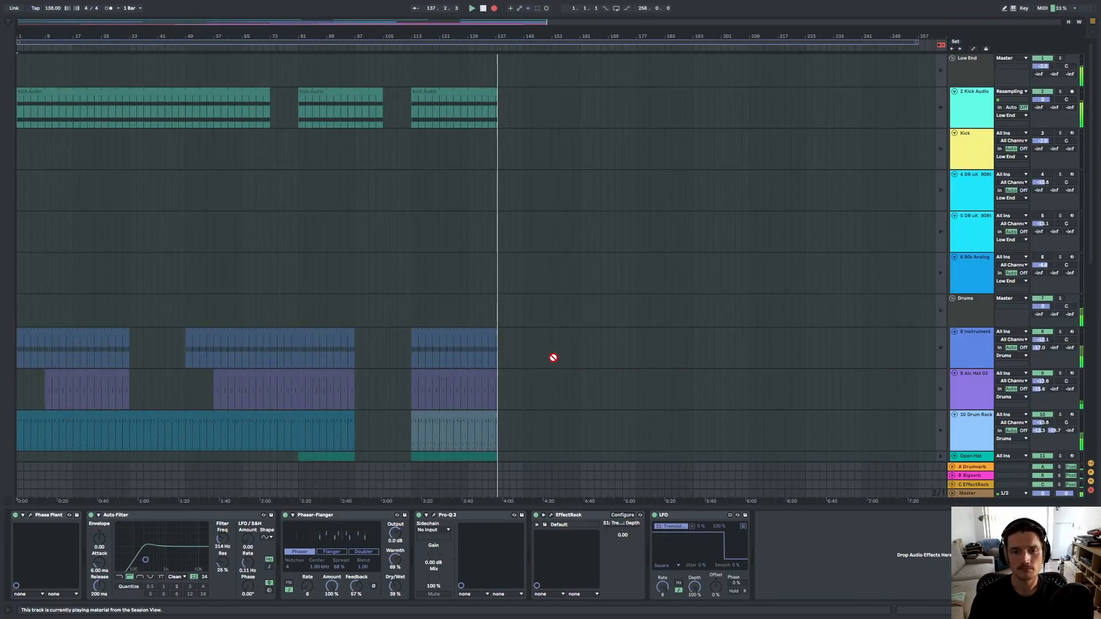
scroll(515, 388, "down", 10)
scroll(498, 402, "down", 5)
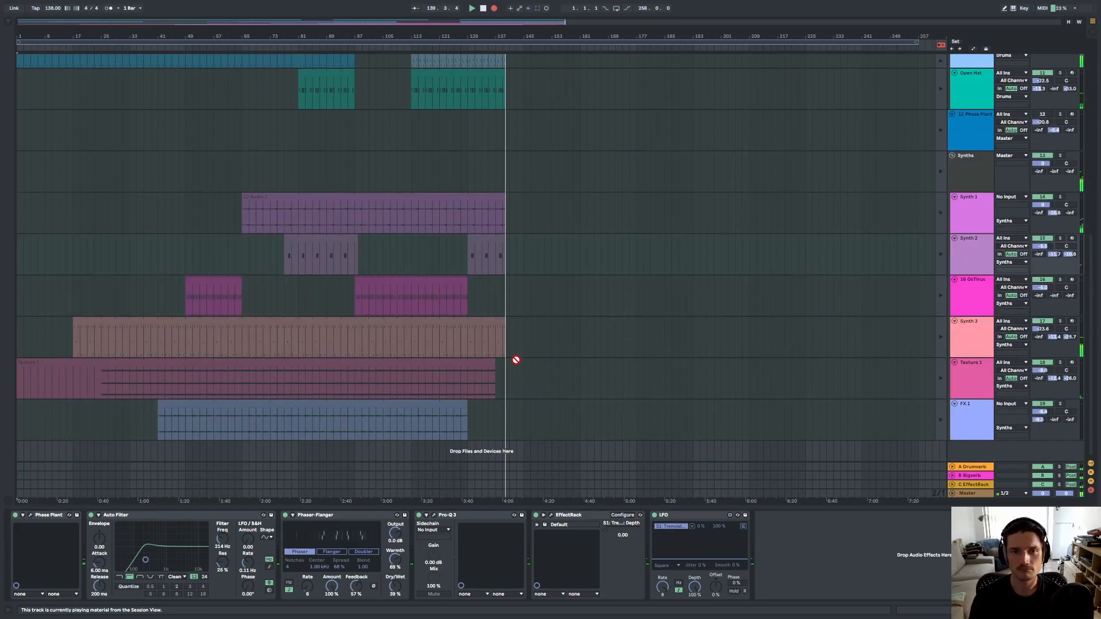
scroll(516, 360, "up", 10)
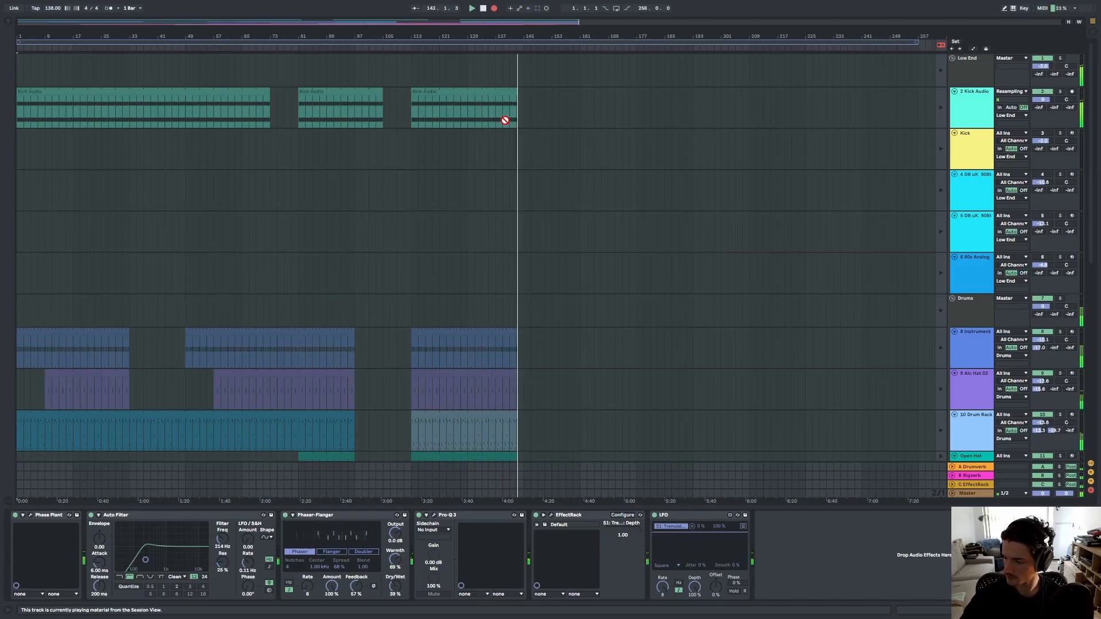
scroll(522, 370, "down", 3)
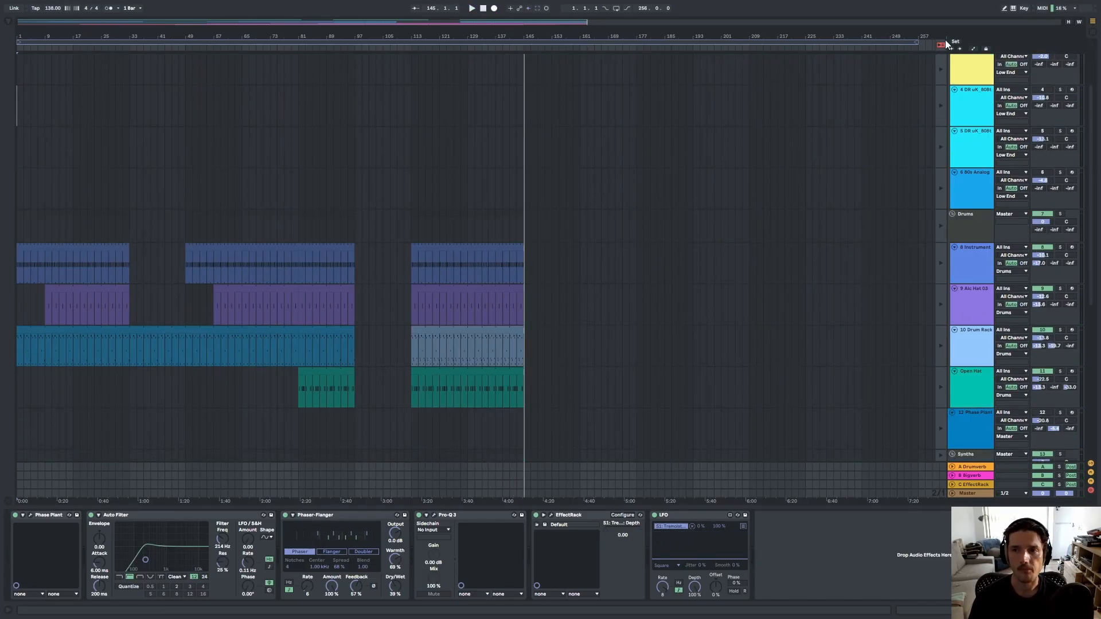
scroll(546, 422, "down", 10)
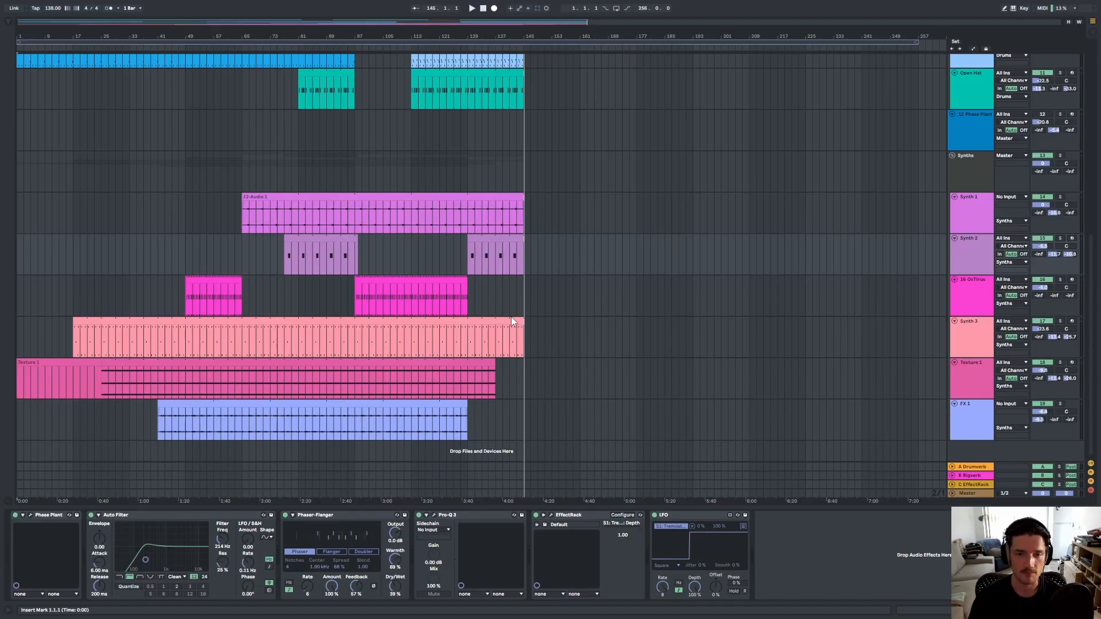
Shorten the end of the last Kick Audio clip slightly.
left_click(520, 333)
left_click(514, 319)
scroll(538, 359, "up", 8)
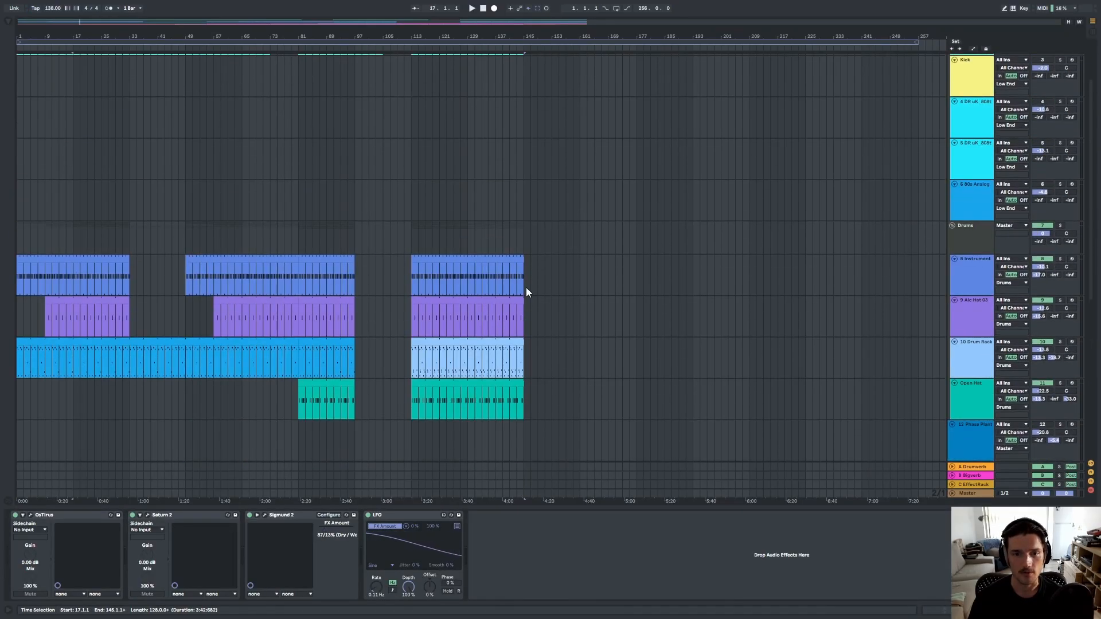
scroll(513, 265, "up", 3)
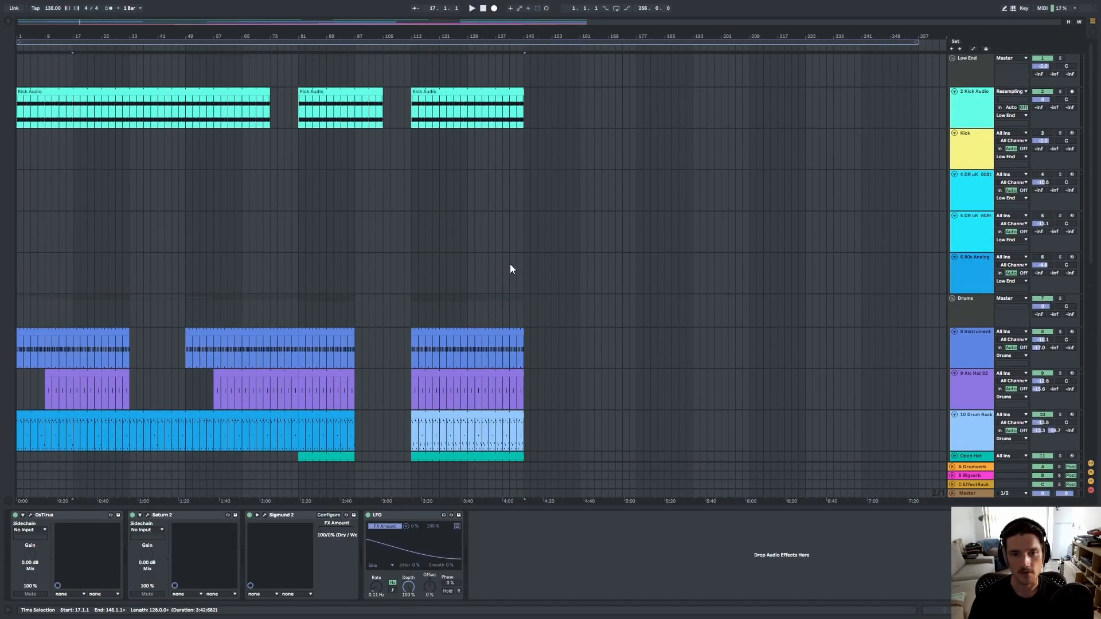
left_click(520, 90, "shift")
scroll(521, 104, "up", 10)
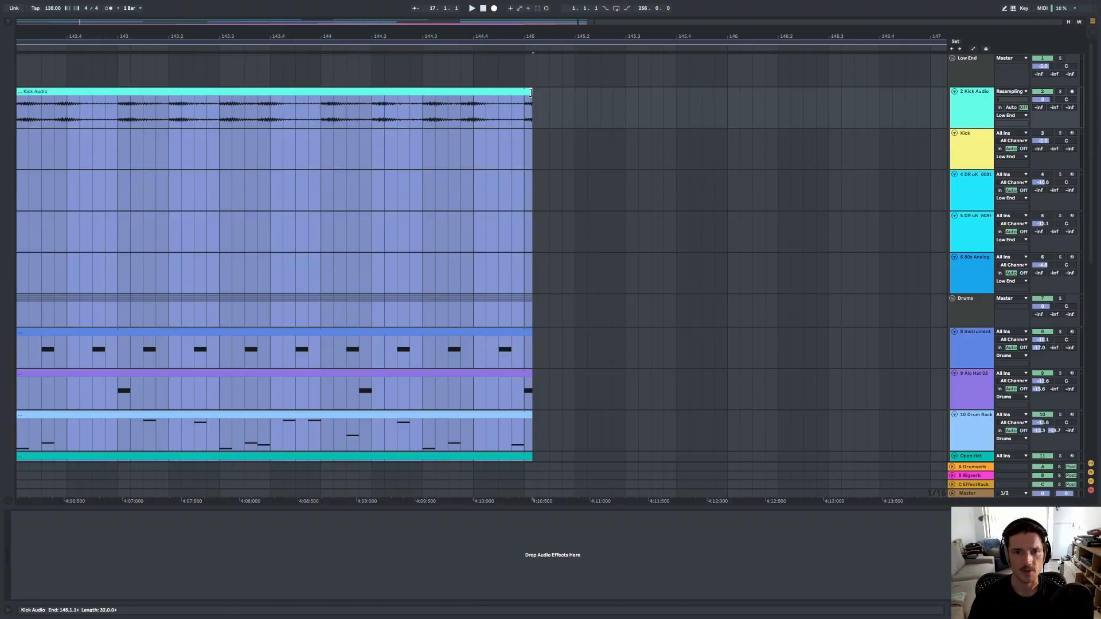
left_click_drag(531, 91, 524, 92)
Fold the track lanes in the Low End, Drums and Synths groups to minimal height.
scroll(548, 263, "down", 5)
left_click(548, 236)
scroll(425, 429, "down", 5)
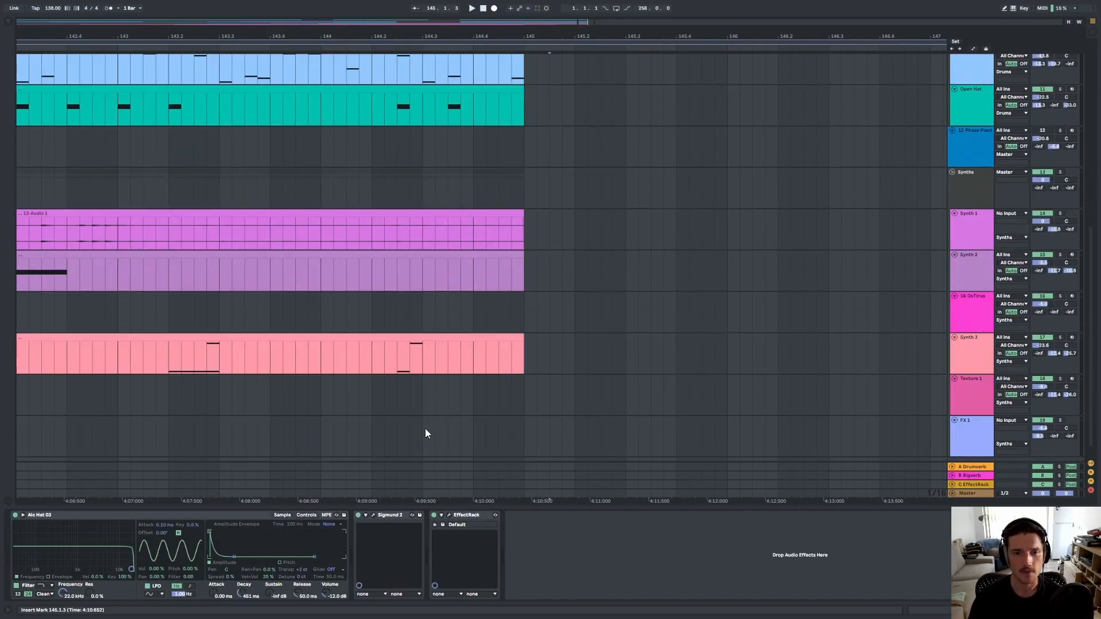
scroll(452, 395, "down", 15)
scroll(932, 410, "up", 5)
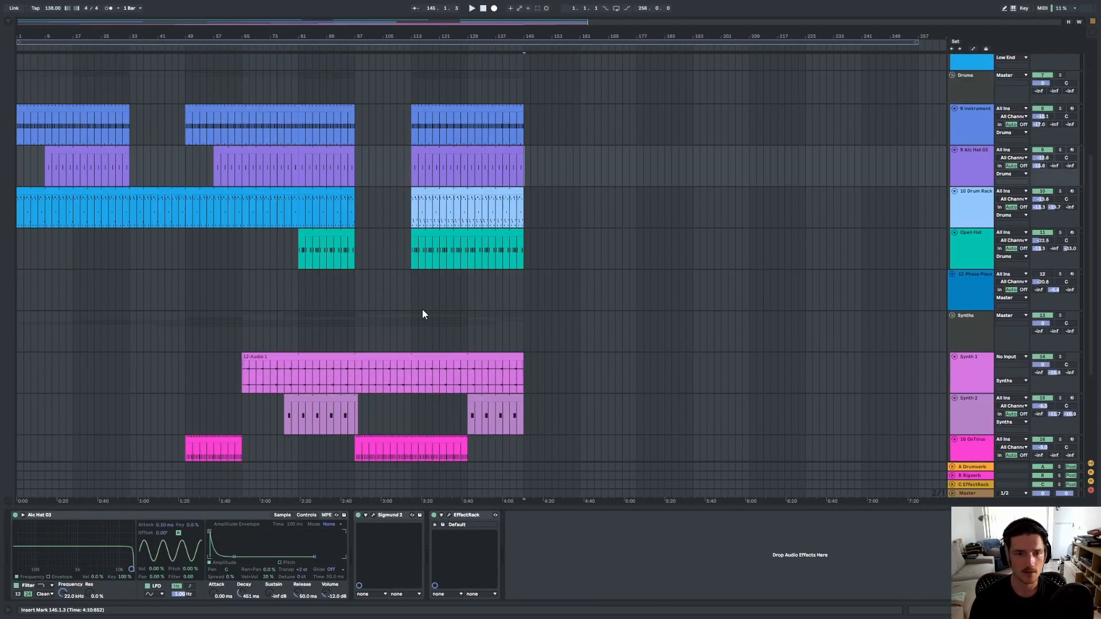
left_click(951, 293)
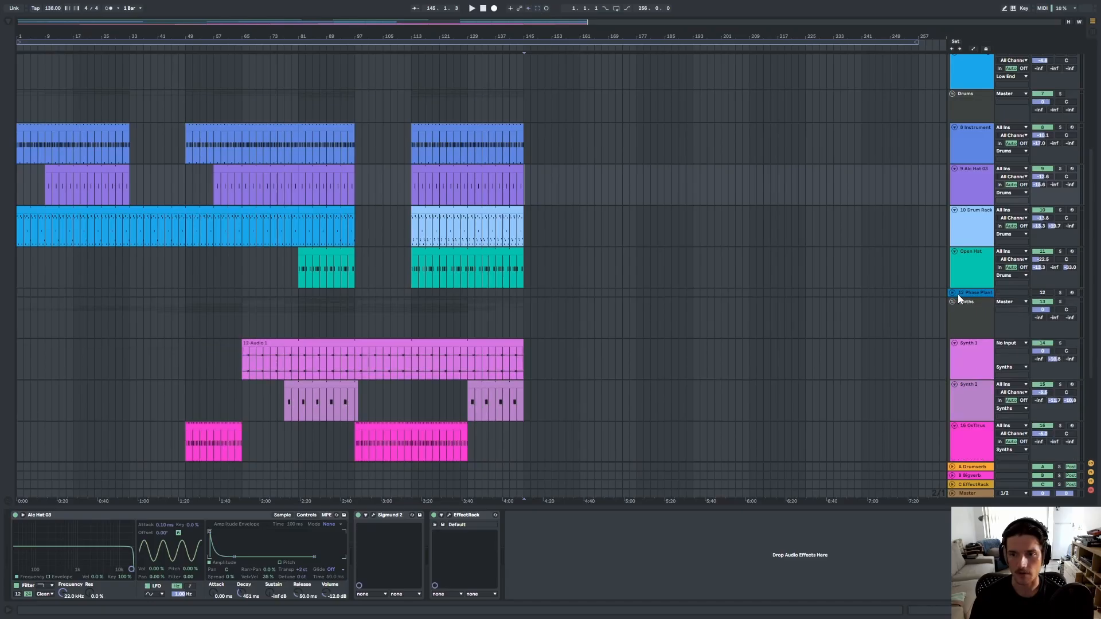
left_click(962, 294)
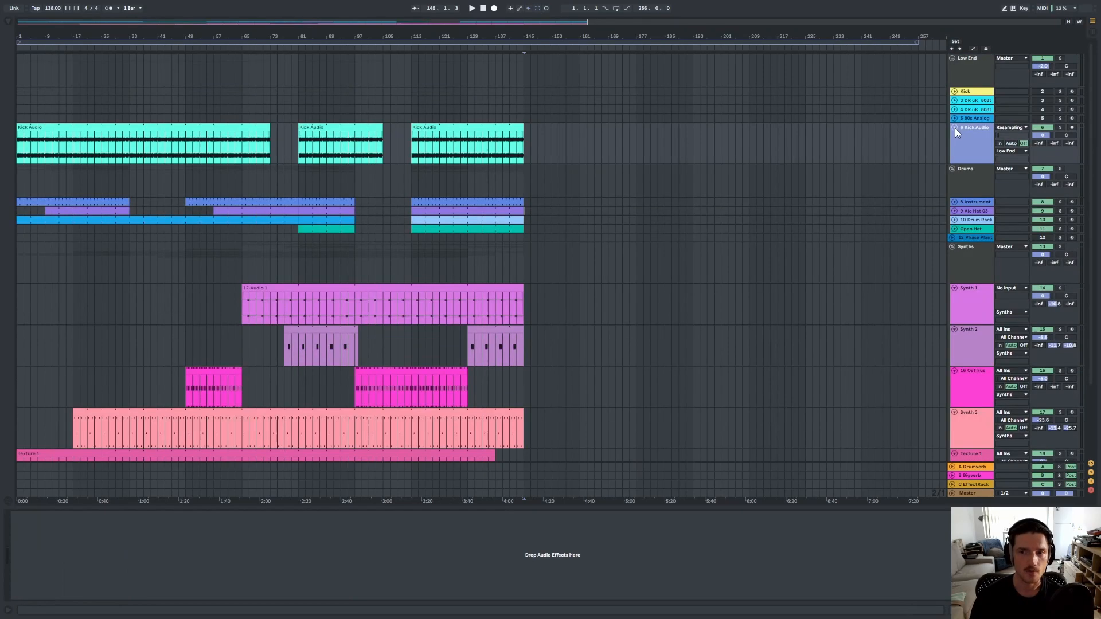
left_click(954, 129)
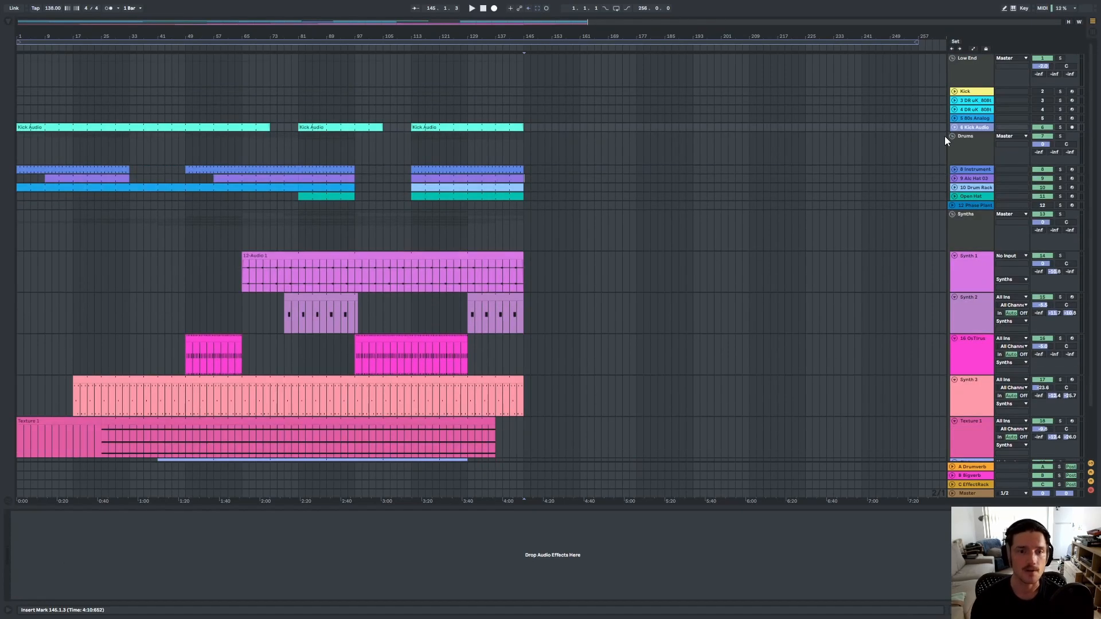
scroll(530, 356, "down", 1)
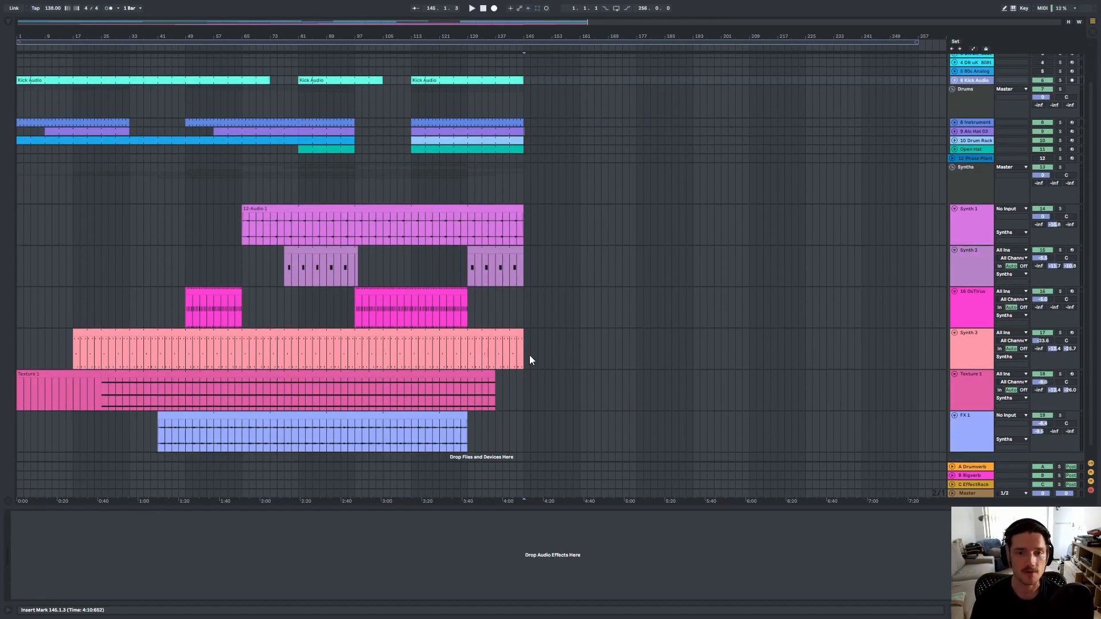
left_click(955, 209)
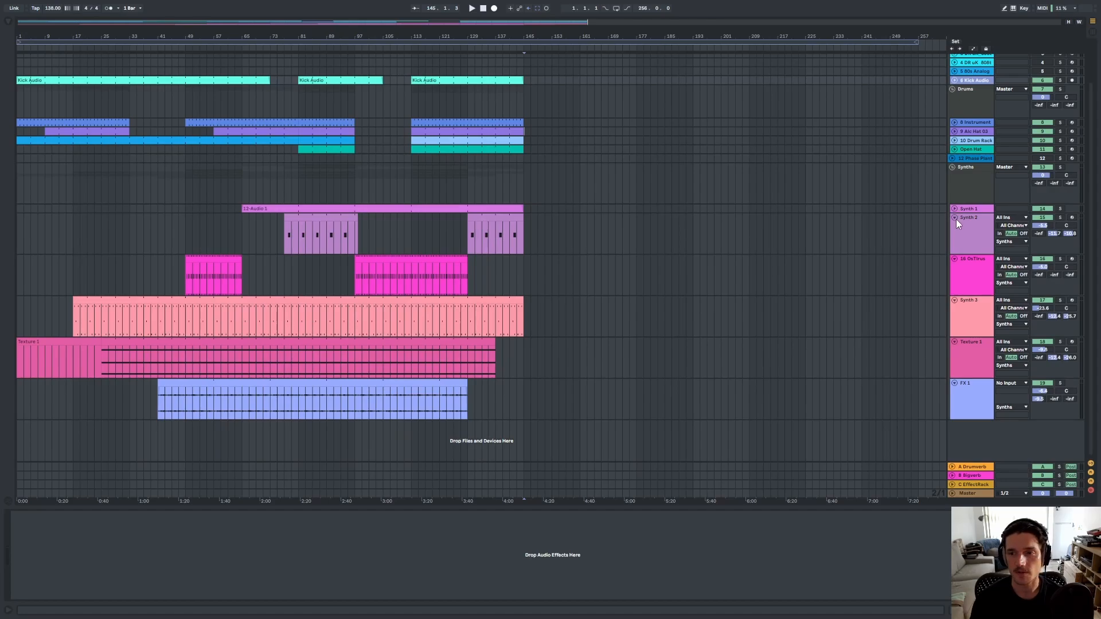
left_click(955, 218)
scroll(956, 231, "up", 1)
left_click(954, 273)
left_click(954, 282)
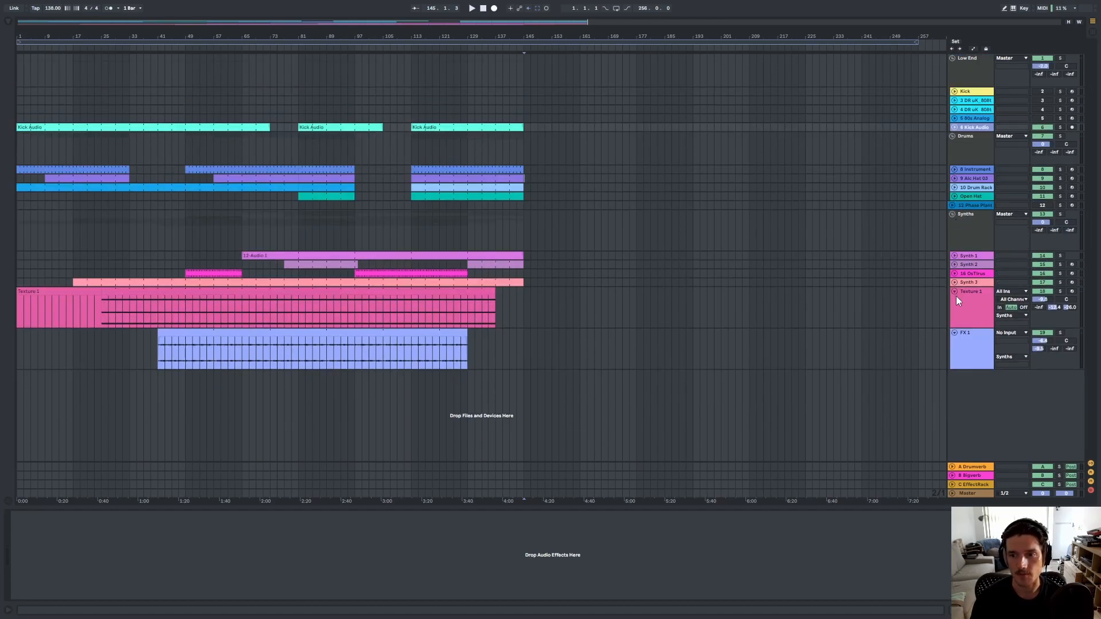
left_click(954, 292)
left_click(954, 299)
left_click(484, 9)
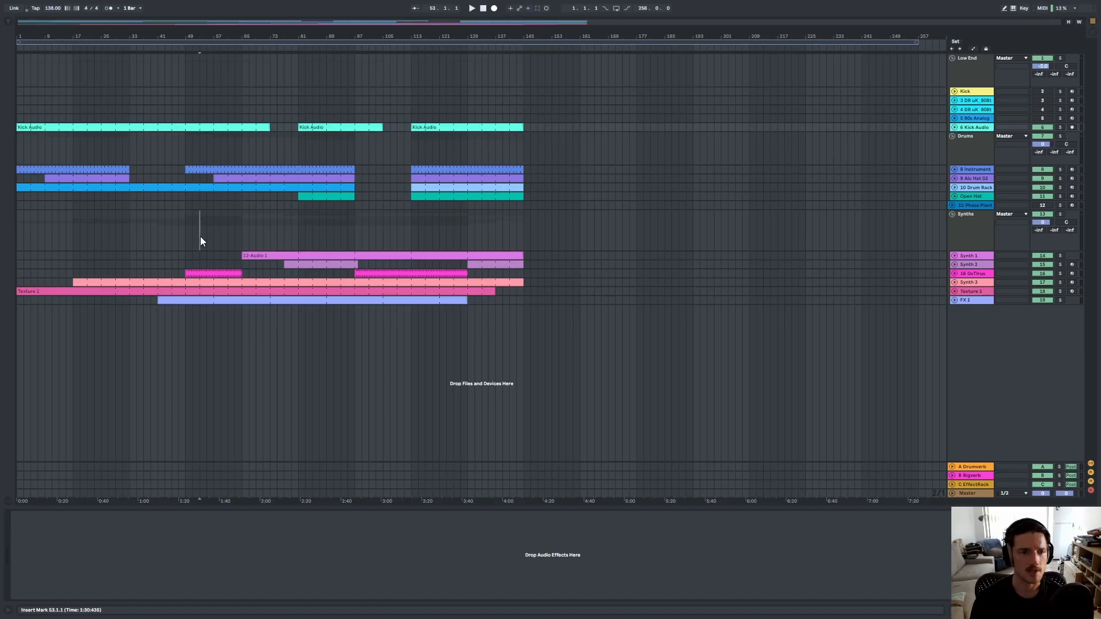
left_click(123, 233)
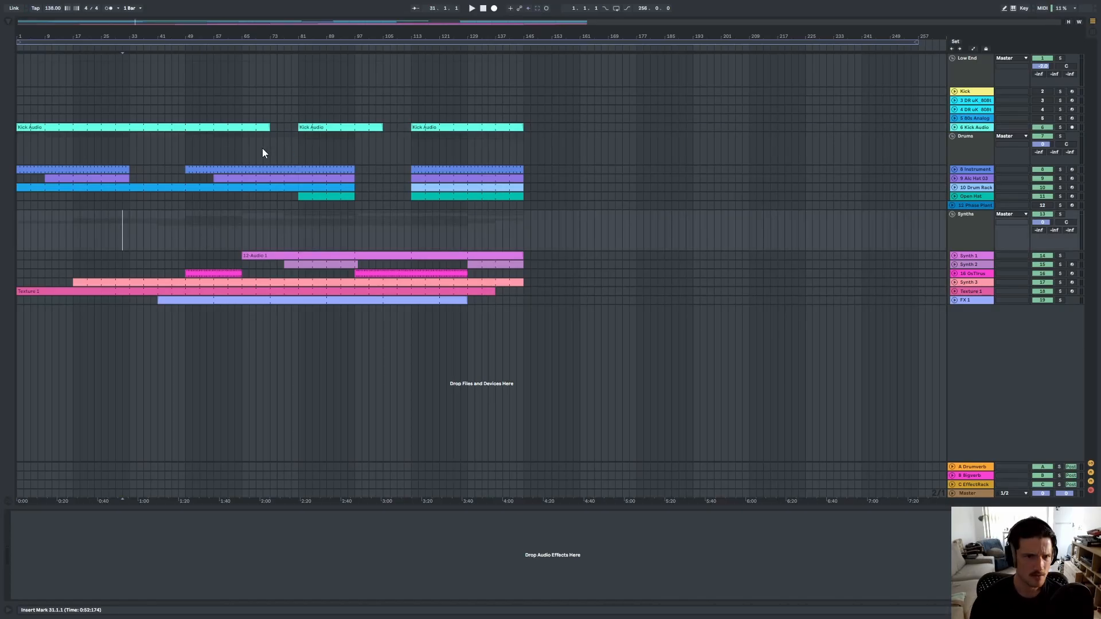
left_click_drag(248, 140, 270, 125)
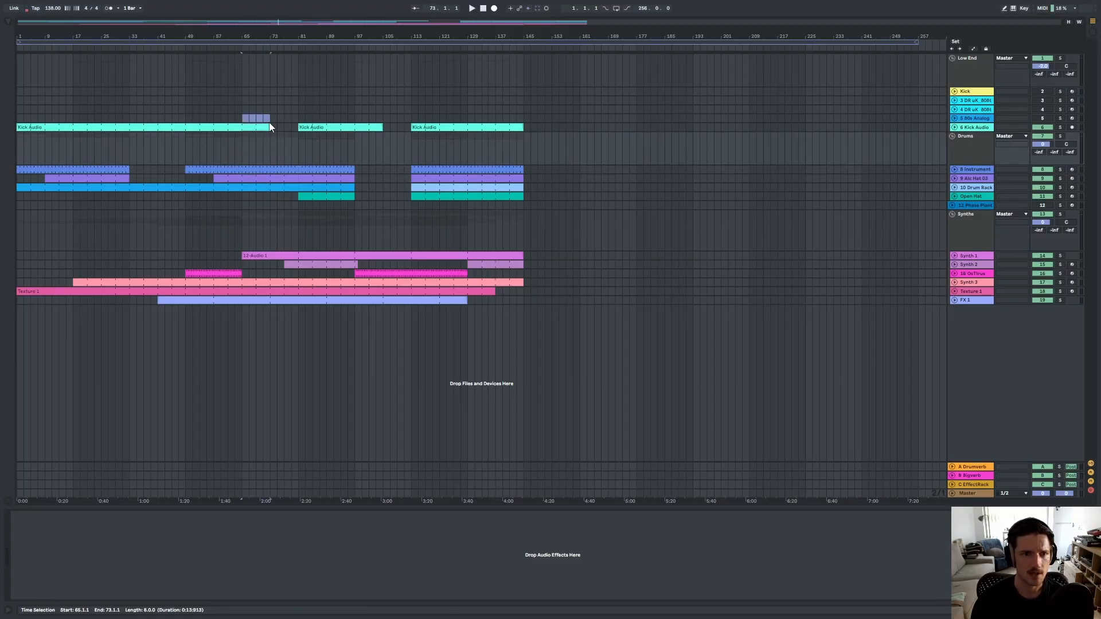
left_click_drag(382, 119, 356, 119)
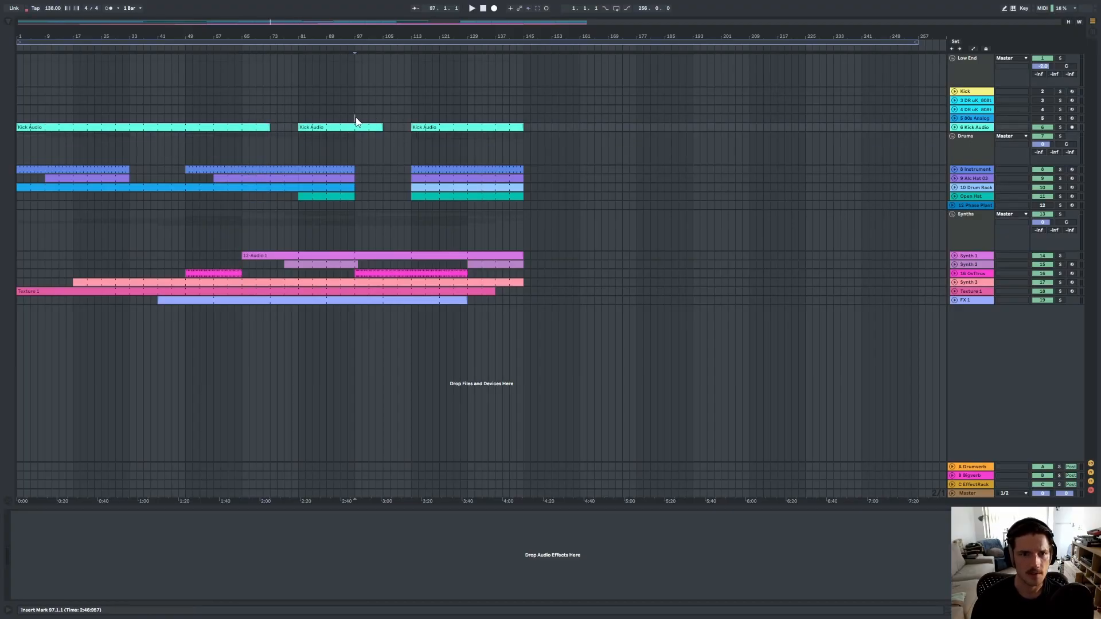
Select the Low End group track, show its automation lanes and open the browser.
left_click(970, 83)
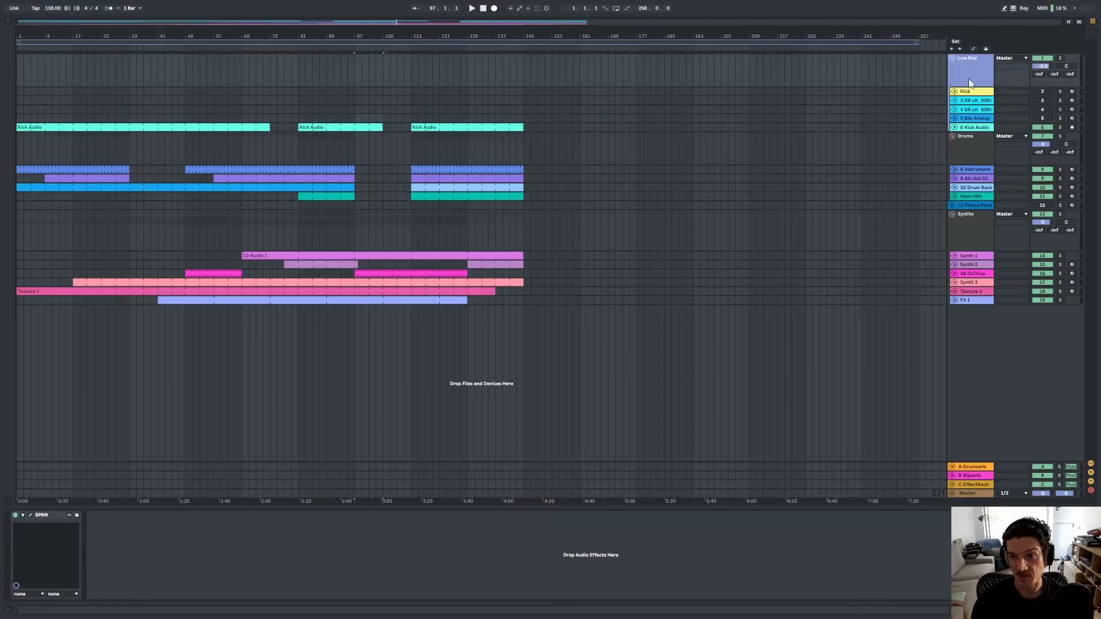
key("a")
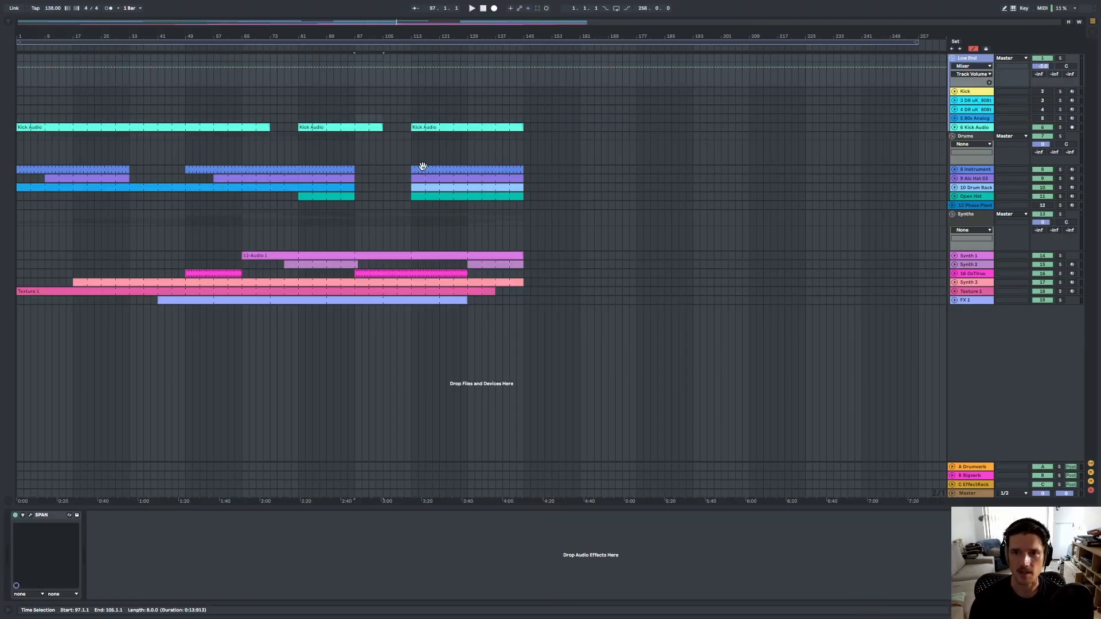
left_click(8, 22)
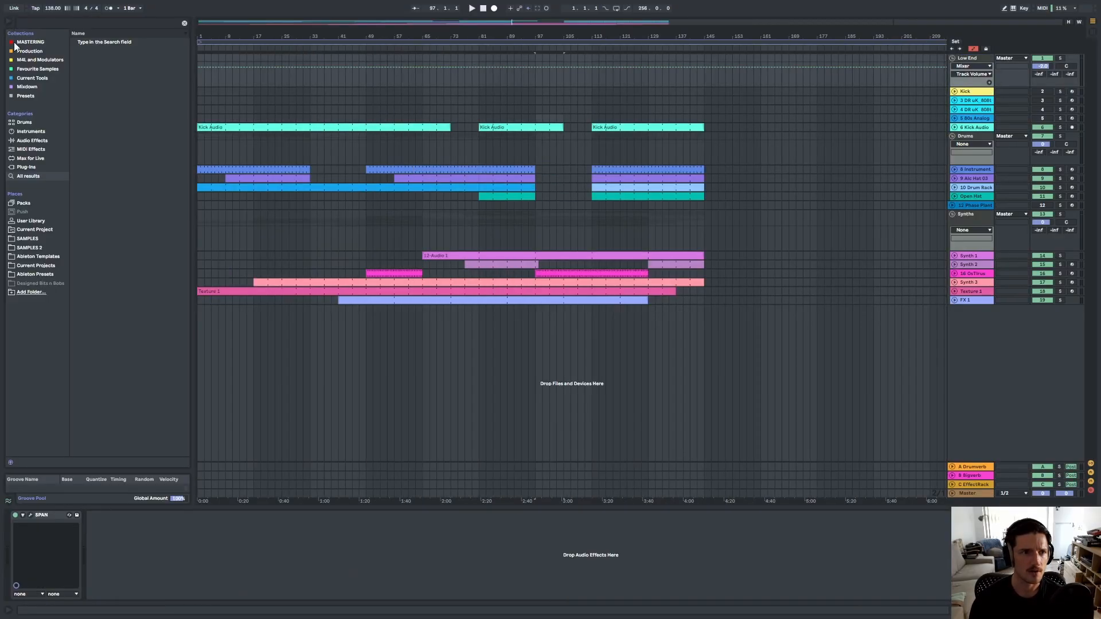
left_click(979, 60)
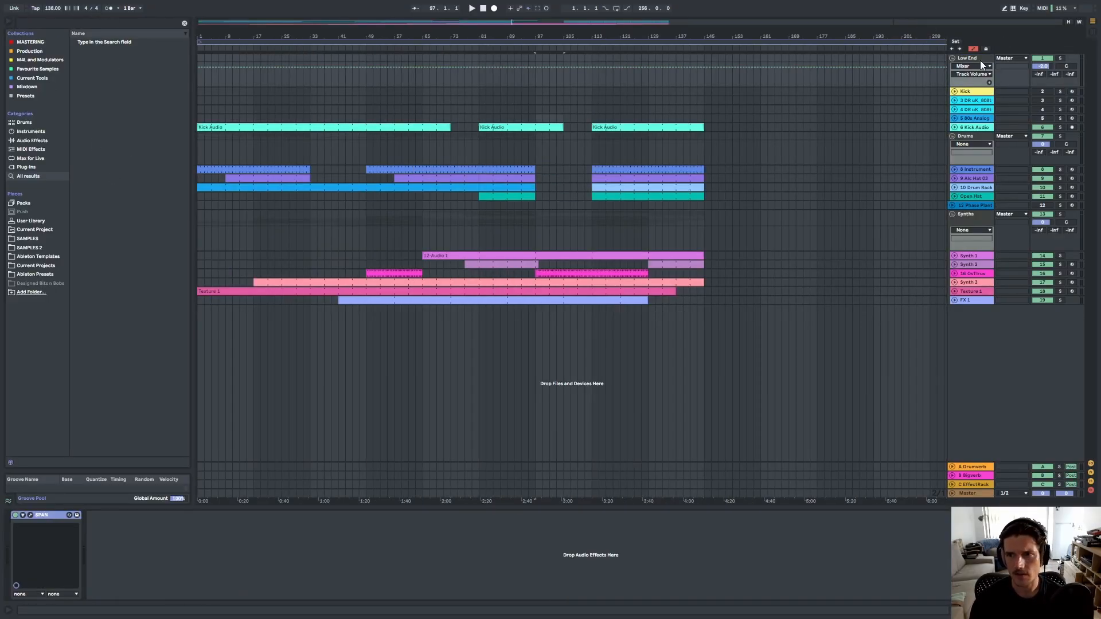
Search the browser for "pro q" and load Pro-Q 3 onto the Low End group track.
left_click(102, 22)
type("pro")
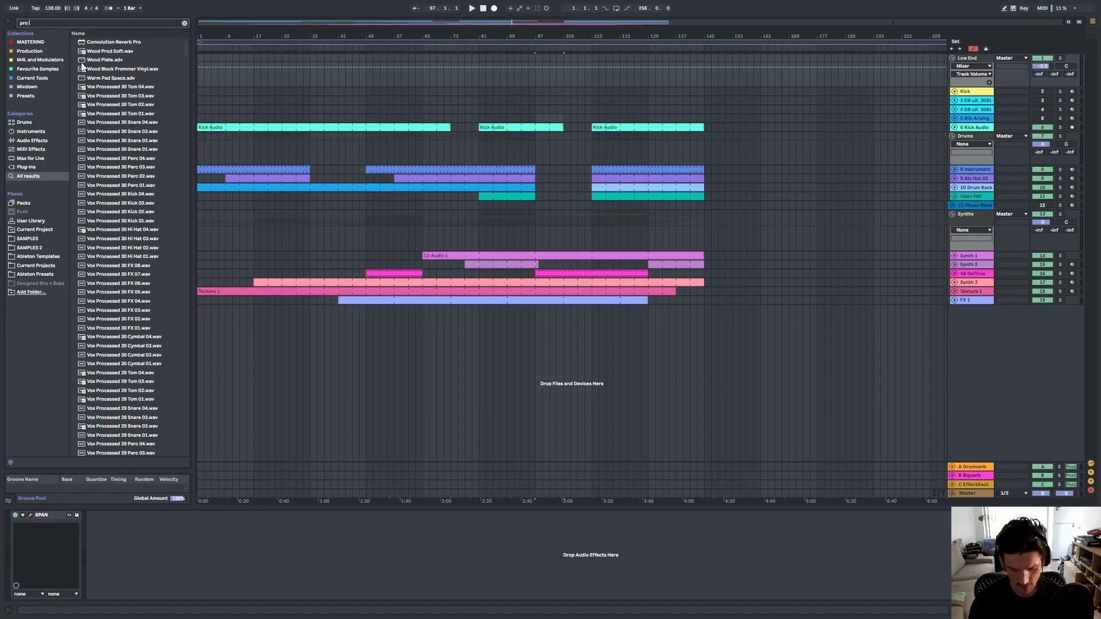
type(" q")
left_click_drag(95, 42, 126, 516)
left_click_drag(26, 526, 36, 521)
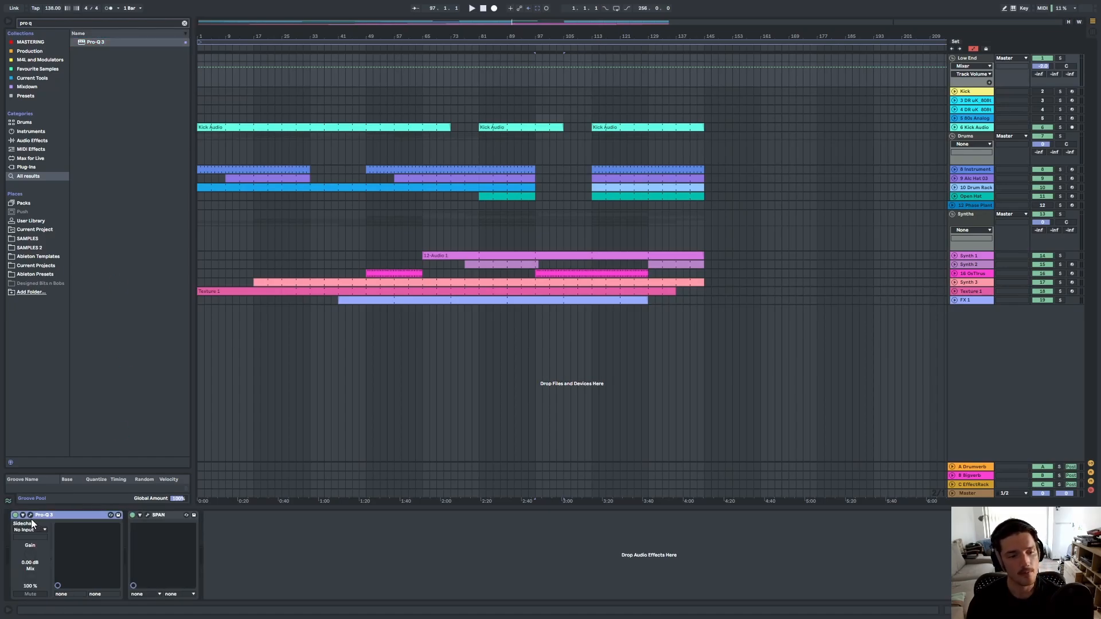
Open Pro-Q 3, add a low-cut band, set its frequency to 250 Hz and close the plugin window.
left_click(31, 515)
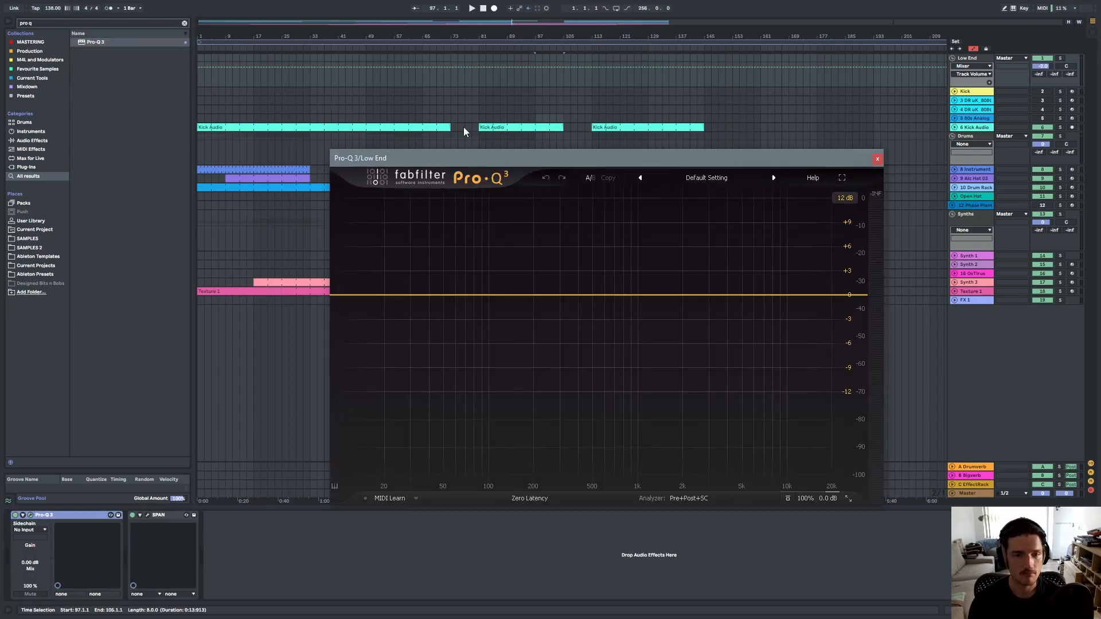
left_click(355, 295)
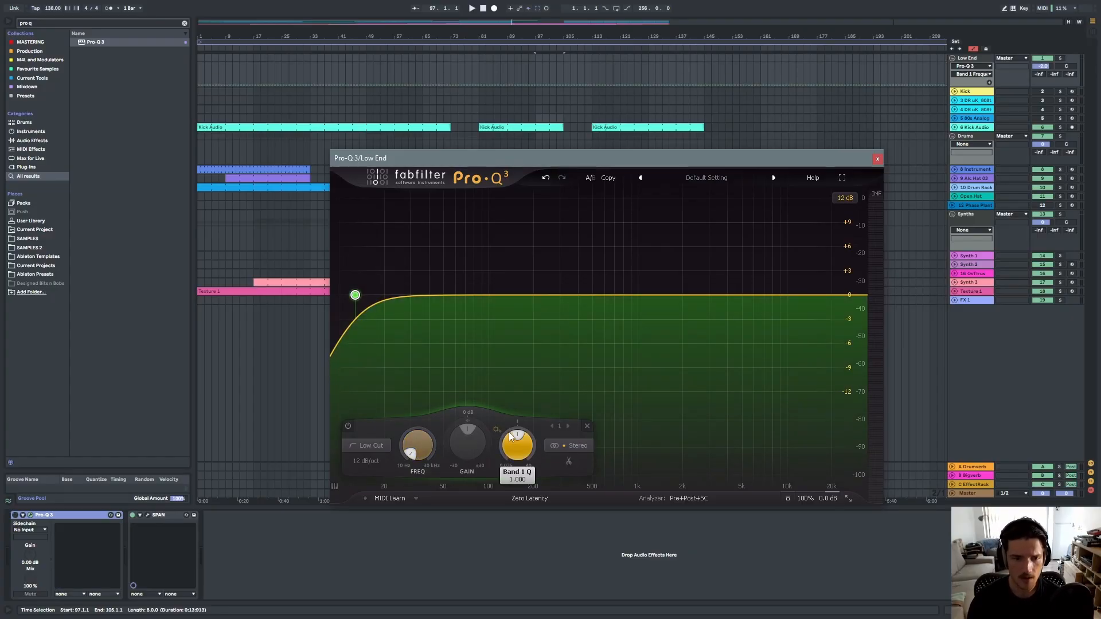
double_click(419, 454)
type("250")
key("Return")
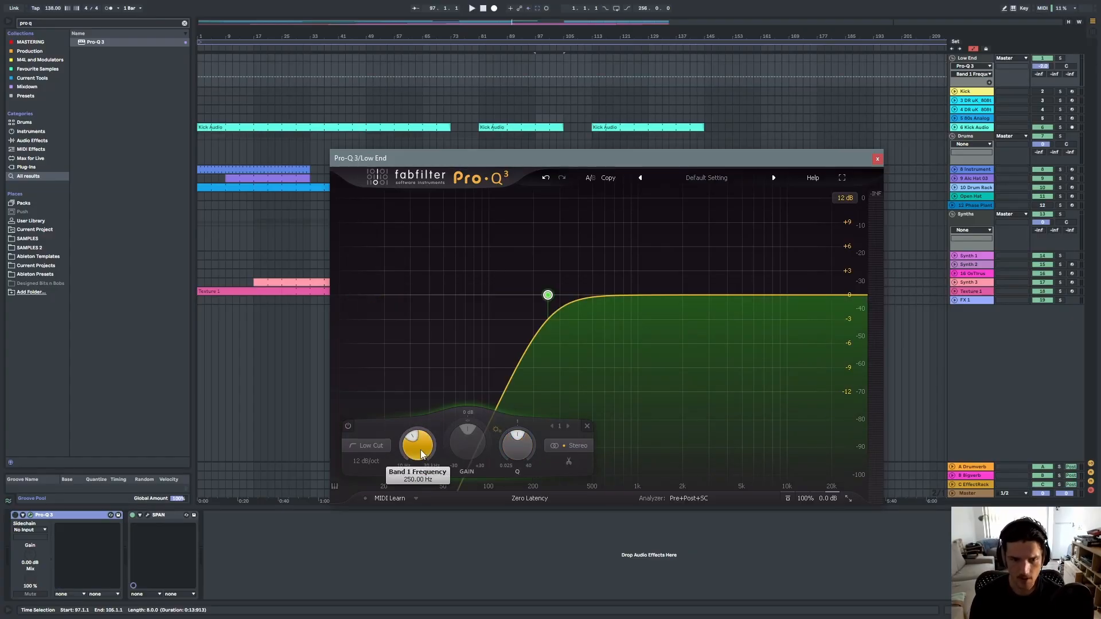
left_click(876, 159)
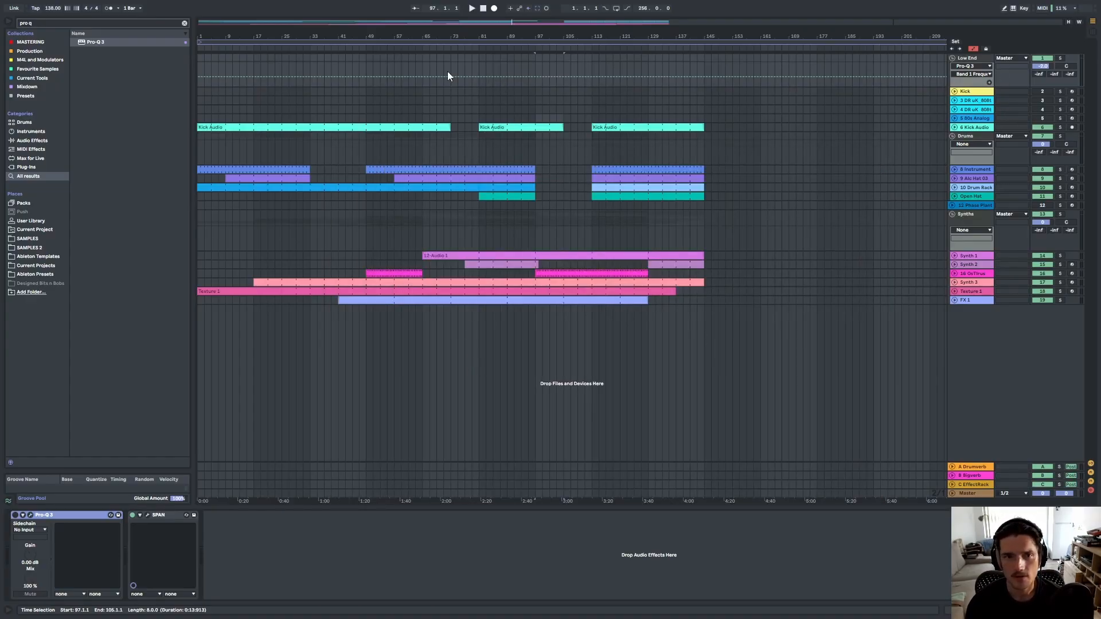
Draw Band 1 Frequency automation on the Low End group, dropping the cut to 10 Hz at two points.
left_click(431, 78)
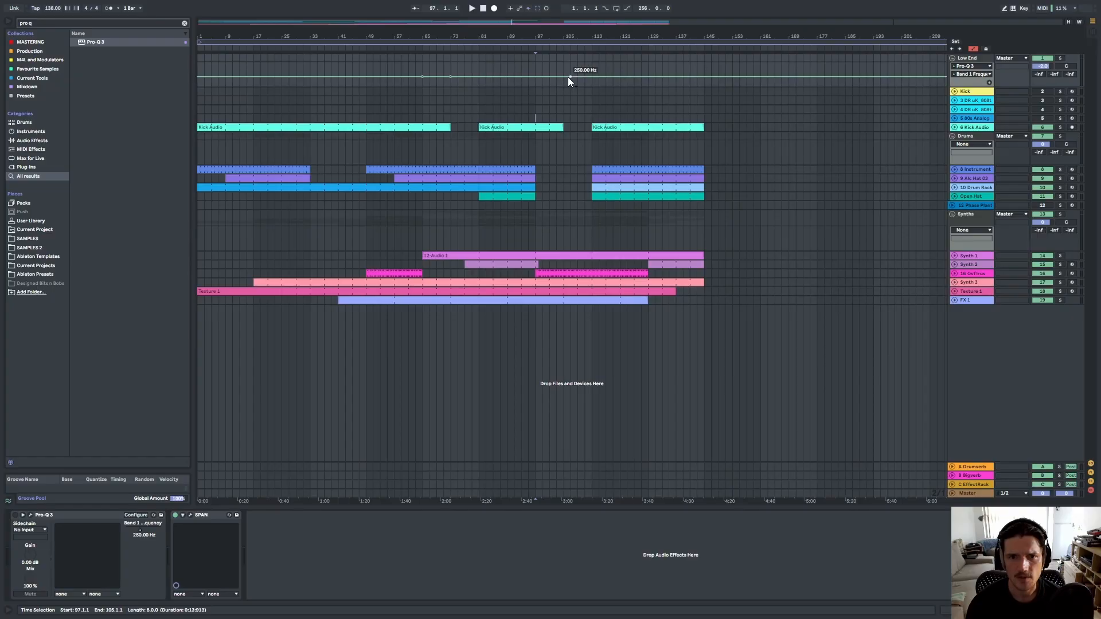
left_click_drag(422, 76, 423, 86)
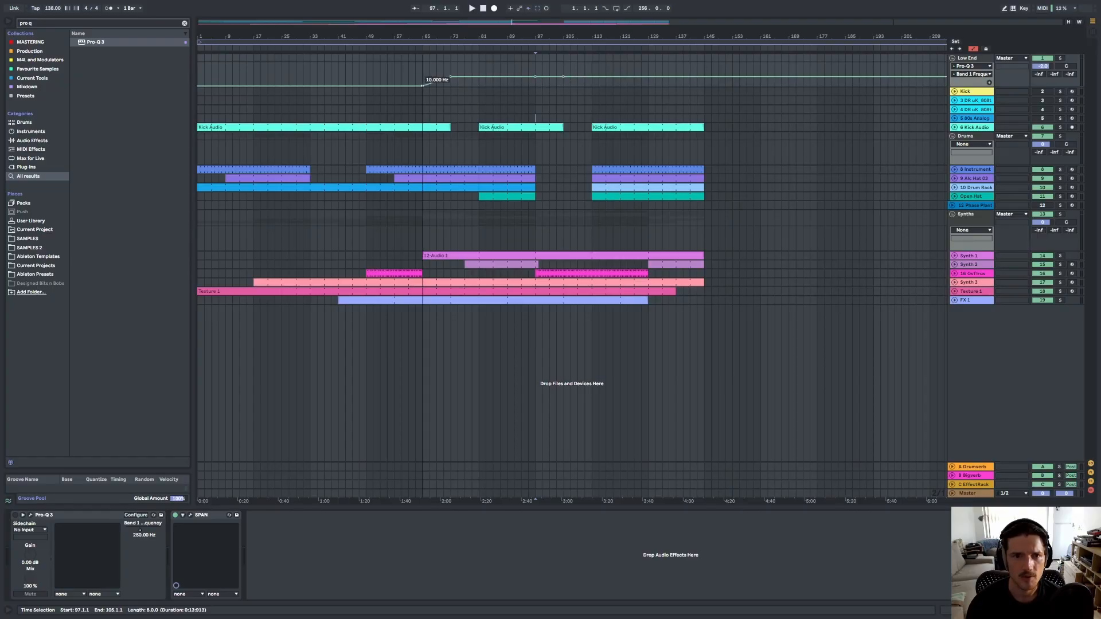
left_click_drag(535, 77, 536, 86)
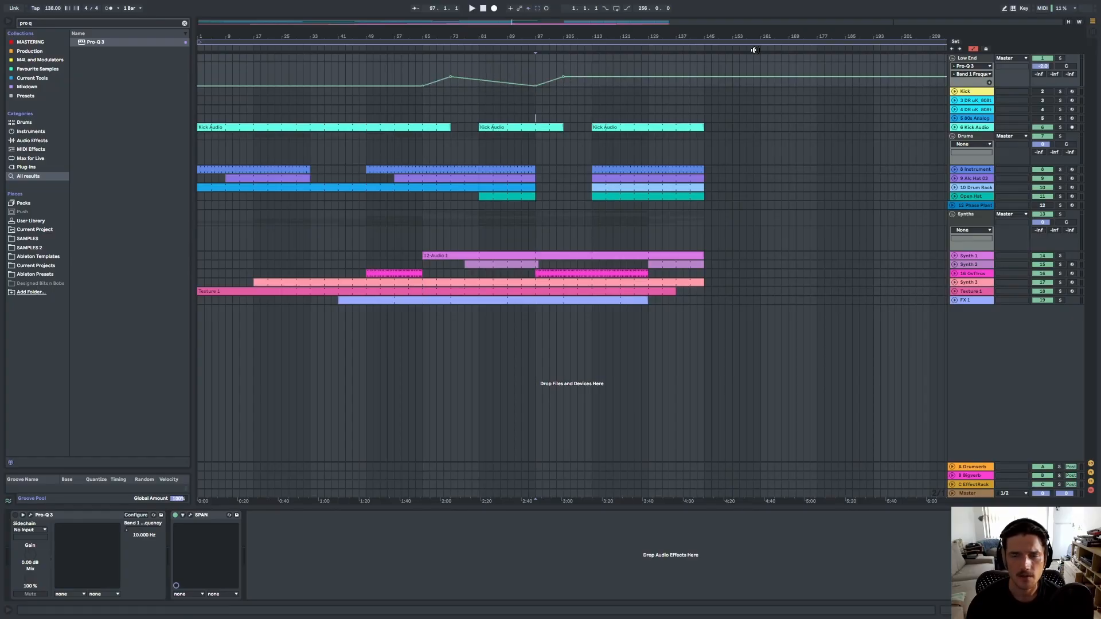
Add a second automation lane for Pro-Q 3's Device On parameter.
left_click(989, 83)
left_click(977, 67)
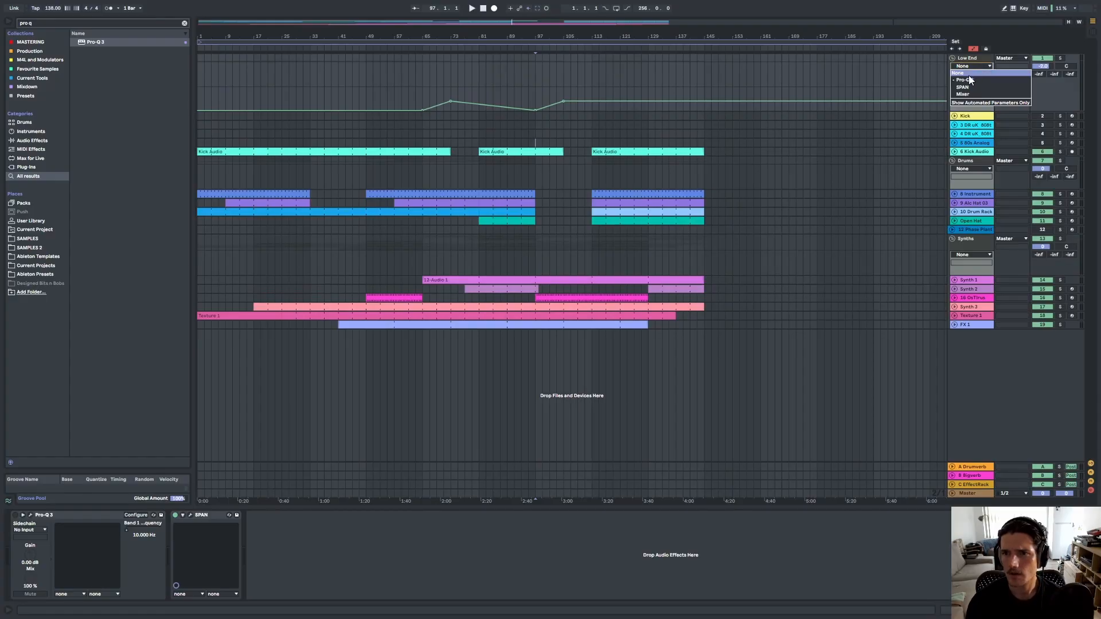
left_click(966, 79)
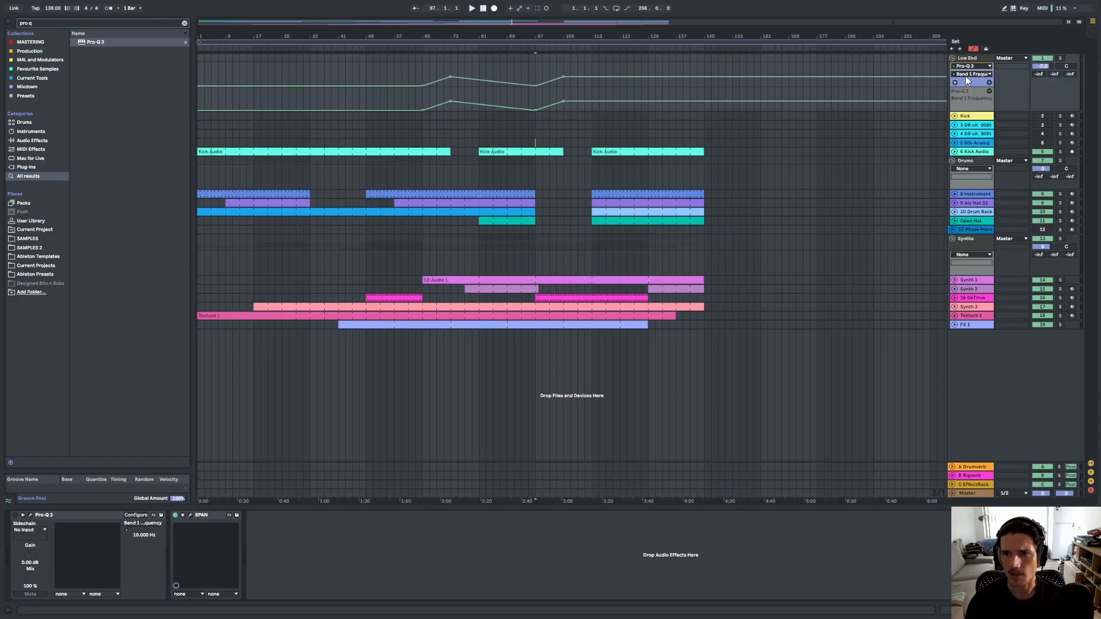
left_click(15, 515)
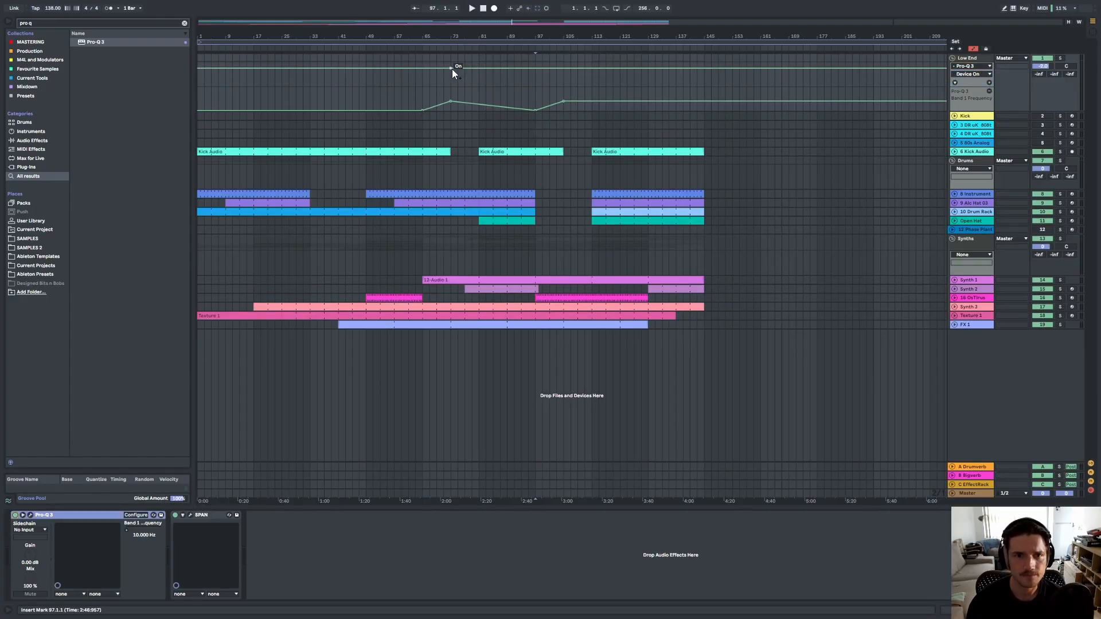
Automate Pro-Q 3's Device On so the EQ is switched on only during the two frequency-sweep passages.
left_click(422, 68)
left_click_drag(417, 69, 417, 80)
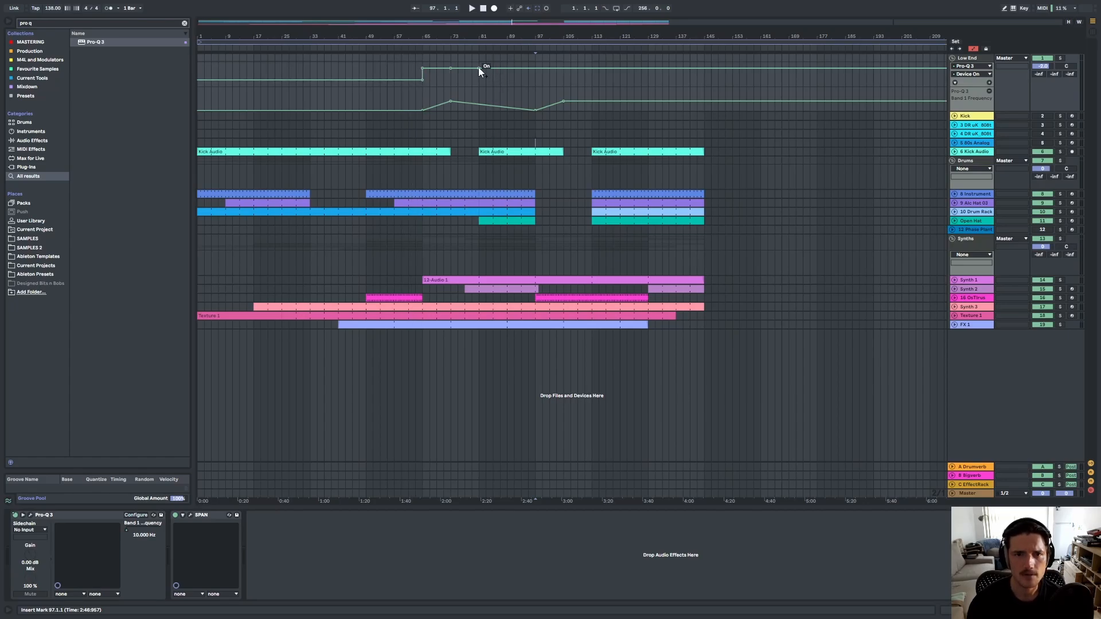
left_click_drag(479, 67, 479, 82)
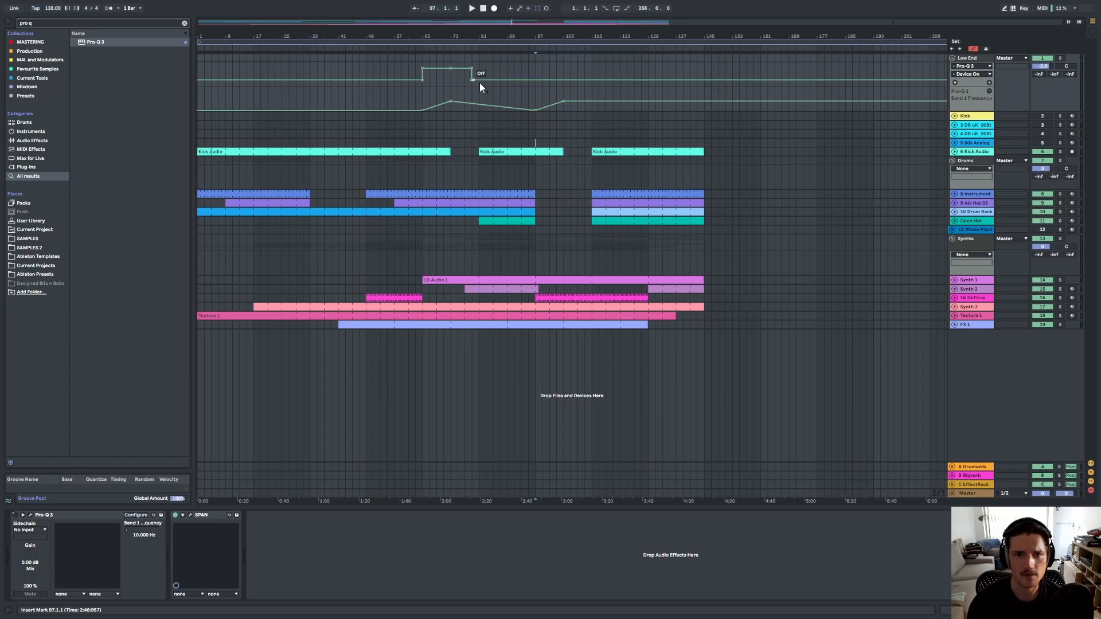
left_click(590, 81)
mouse_move(572, 80)
left_mouse_down()
mouse_move(572, 68)
mouse_move(536, 68)
mouse_move(585, 68)
mouse_move(584, 80)
left_mouse_up()
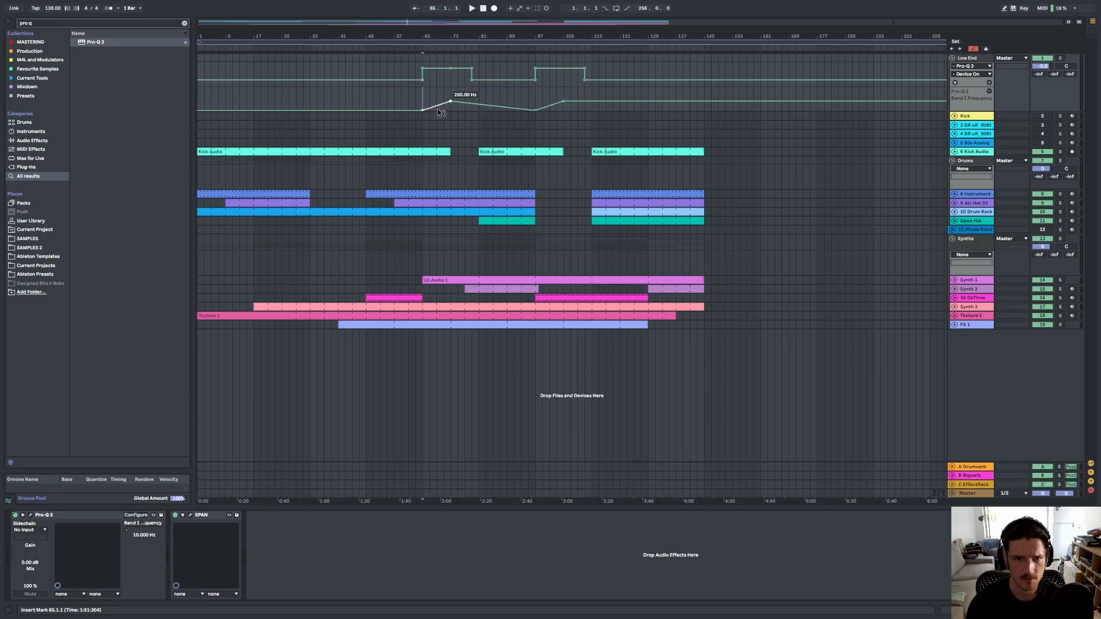
Curve the two Band 1 Frequency automation ramps and start playback.
left_click_drag(439, 112, 440, 120)
left_click_drag(557, 104, 557, 112)
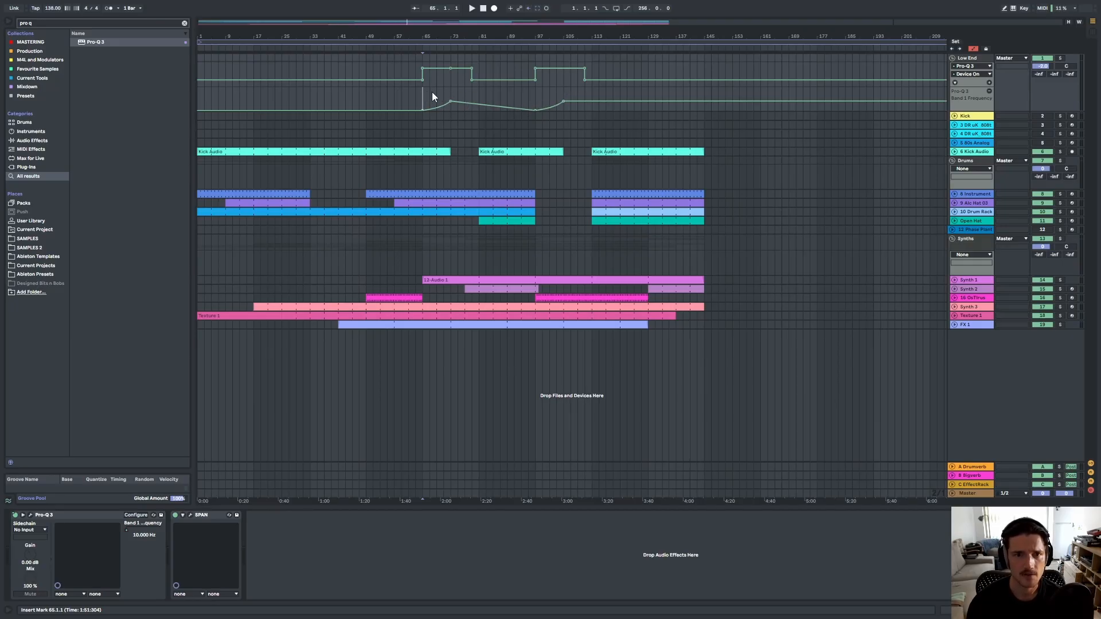
key("space")
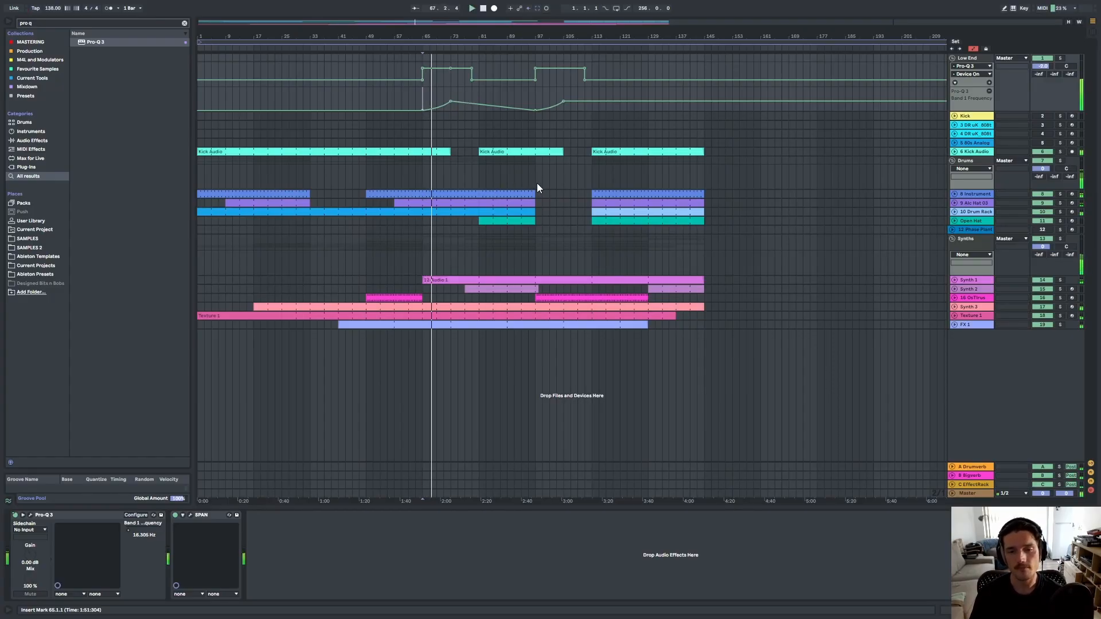
Shorten the end of the Synth 2 clip slightly.
scroll(543, 316, "up", 6)
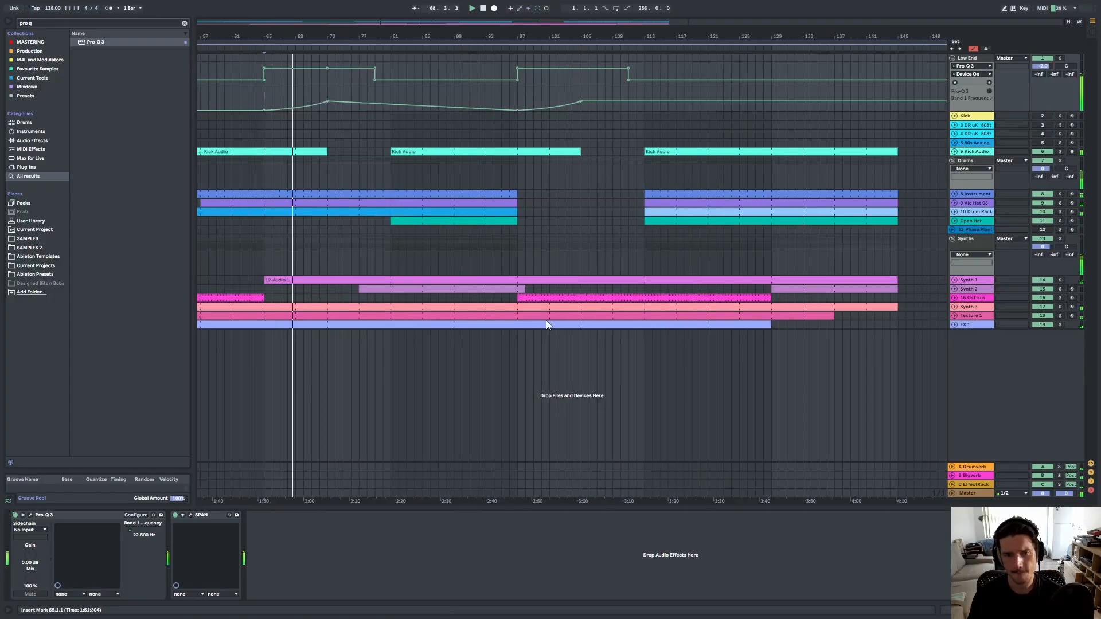
left_click(955, 288)
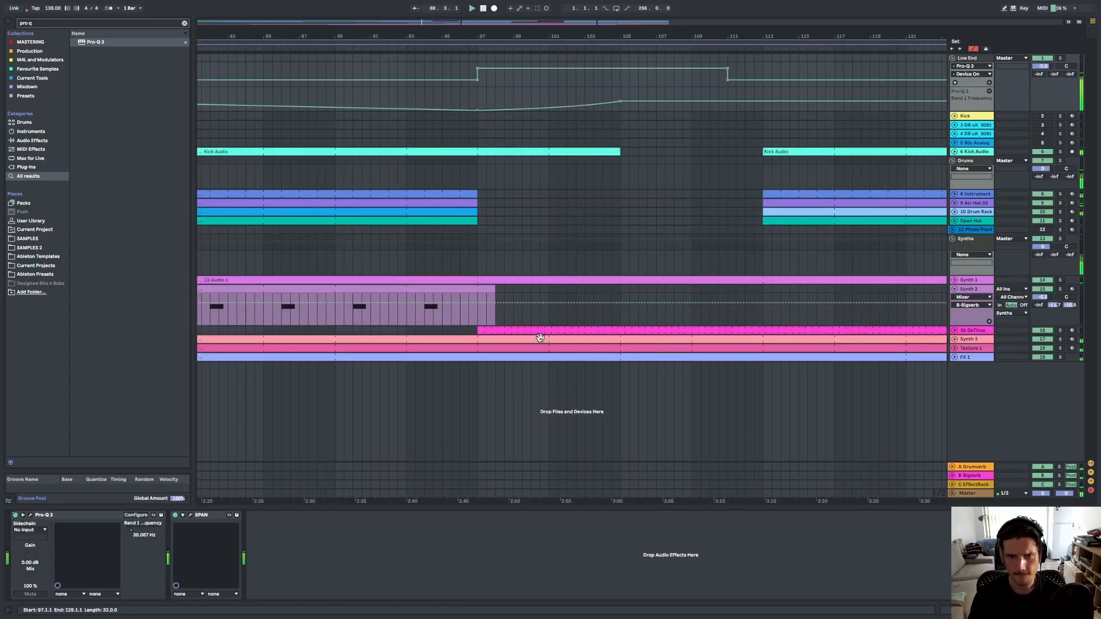
left_click(495, 289)
left_click_drag(493, 290, 478, 291)
Inspect the Drum Rack track's clips in the arrangement.
scroll(479, 299, "down", 8)
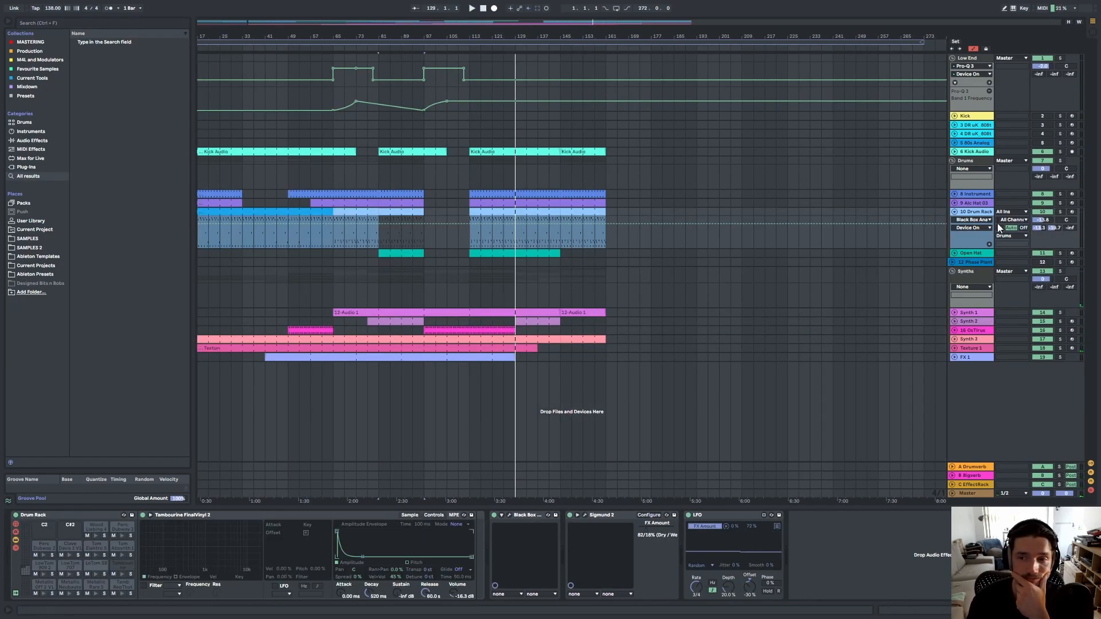
left_click(954, 212)
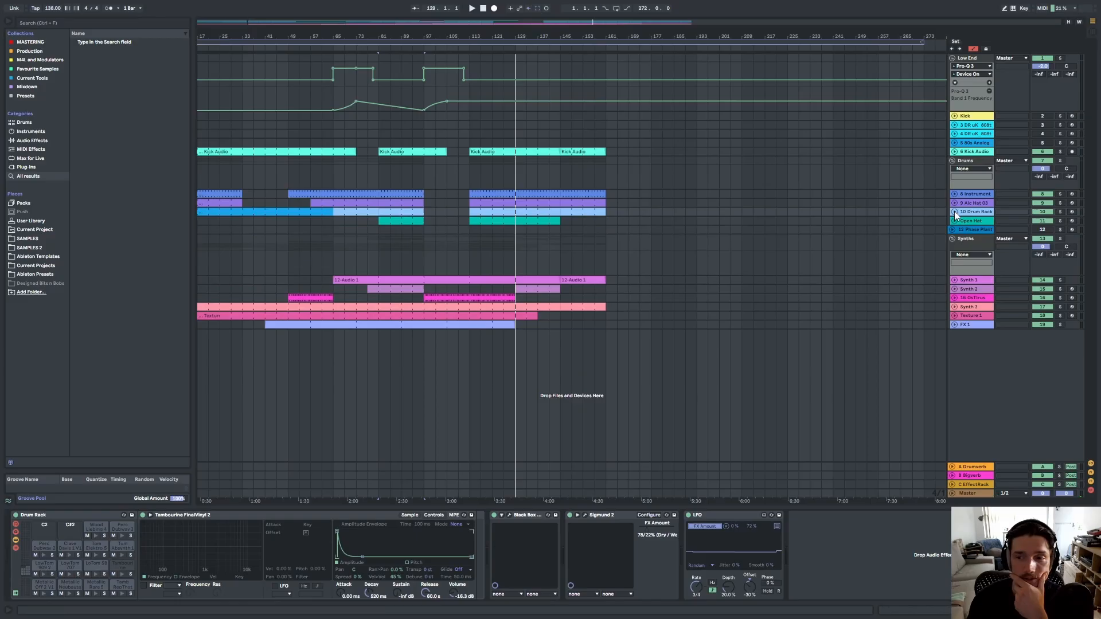
left_click(480, 212)
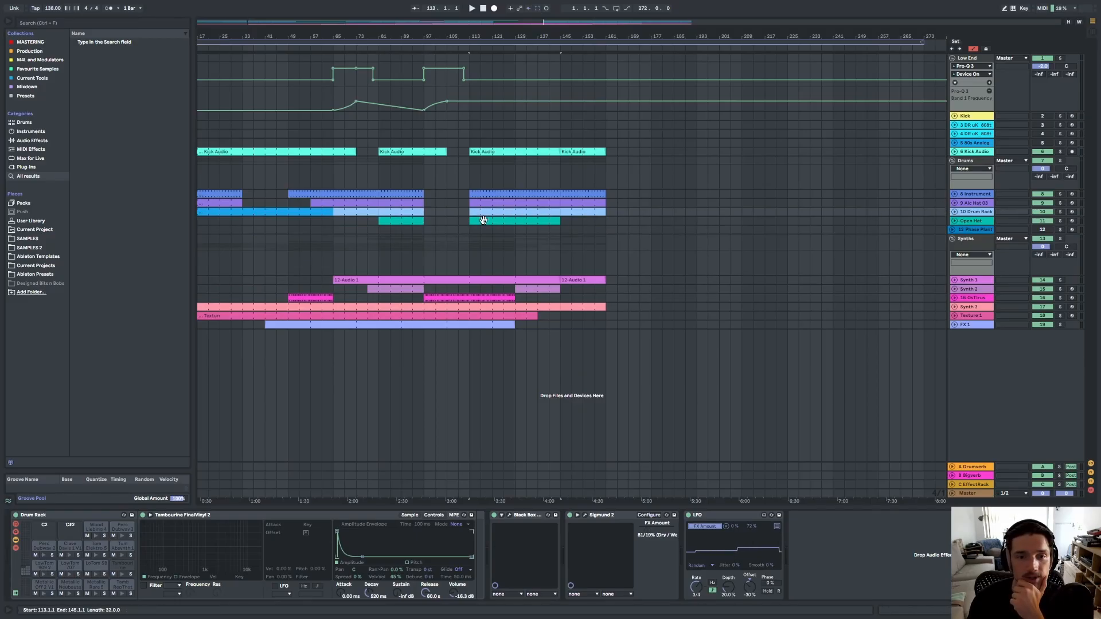
left_click(954, 212)
left_click(311, 219)
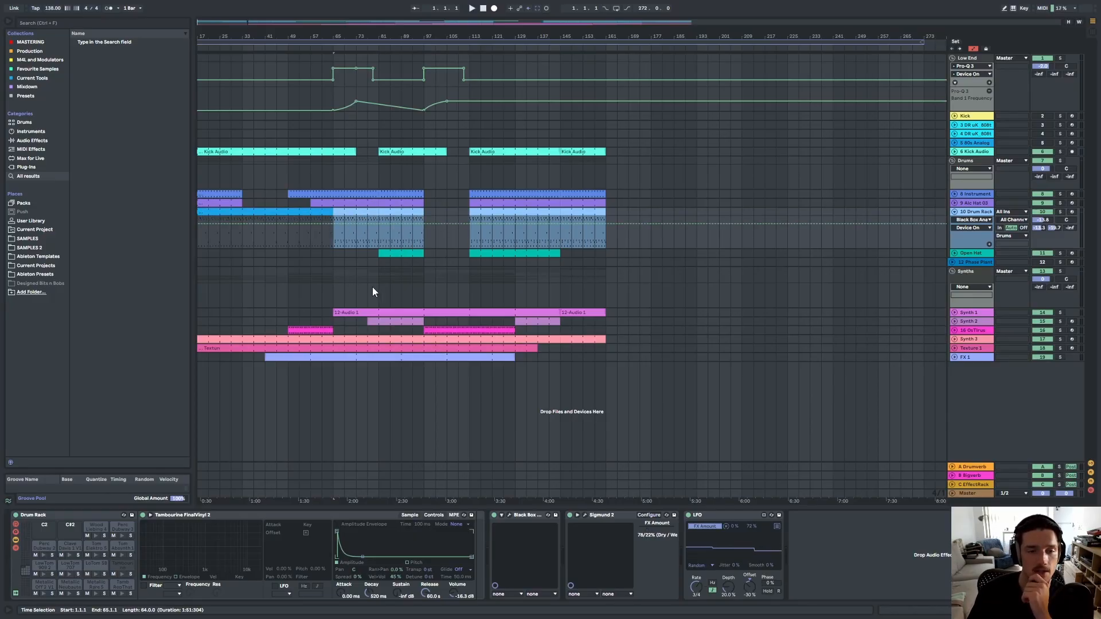
left_click_drag(238, 25, 225, 38)
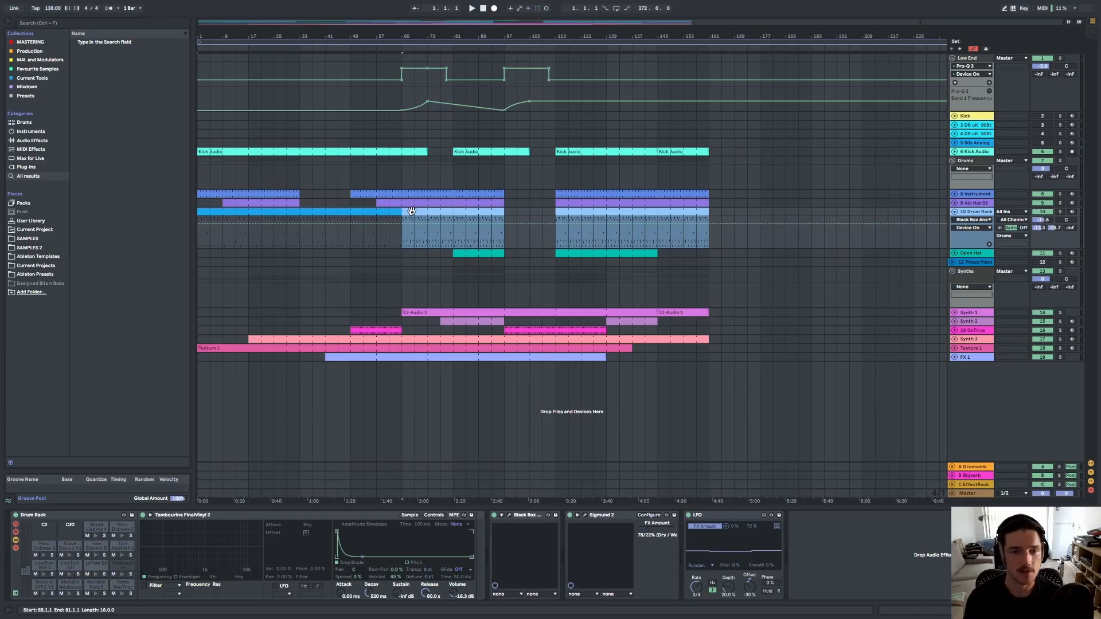
left_click(528, 275)
Extend the first 12 Audio 1 clip on Synth 1 over the following clip to bar 161.
left_click(666, 314)
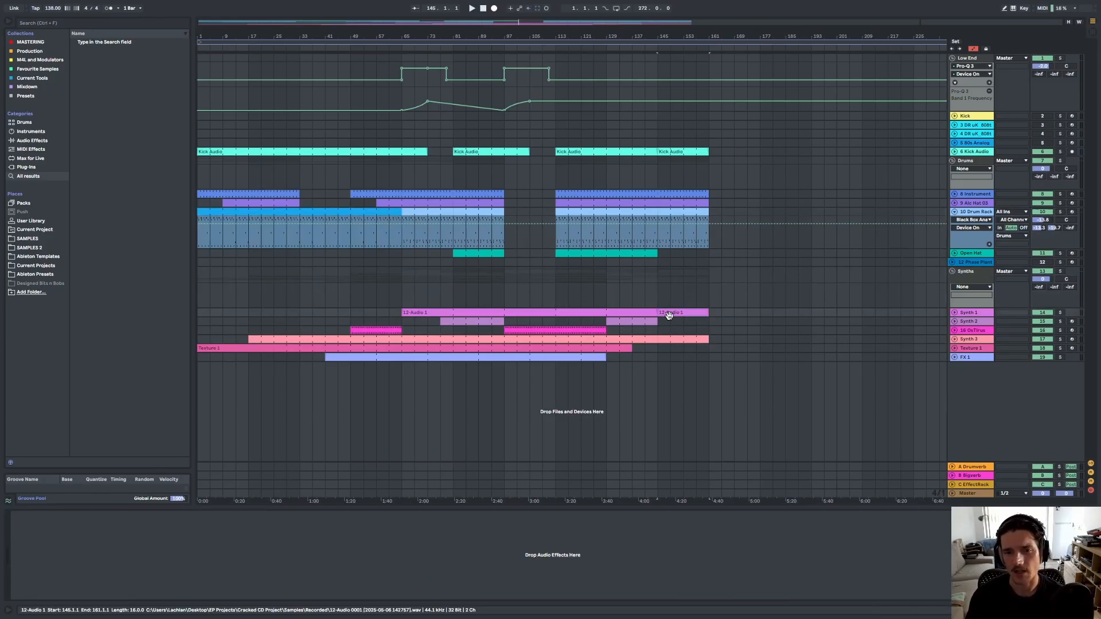
left_click(958, 316)
left_click(954, 313)
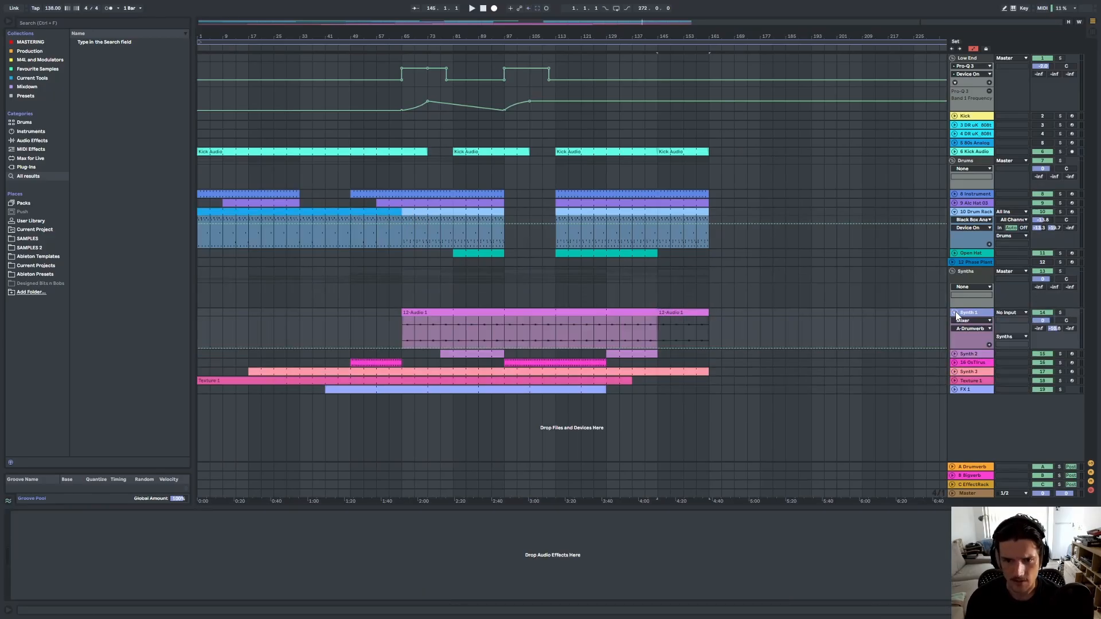
left_click_drag(657, 312, 706, 311)
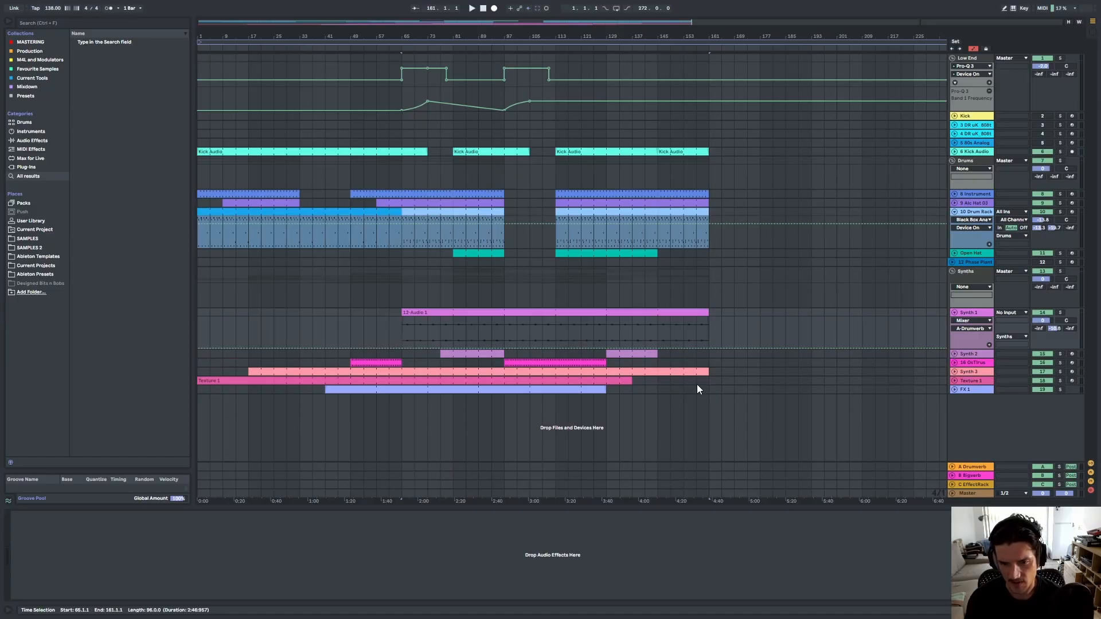
left_click(651, 371)
left_click_drag(652, 373, 699, 368)
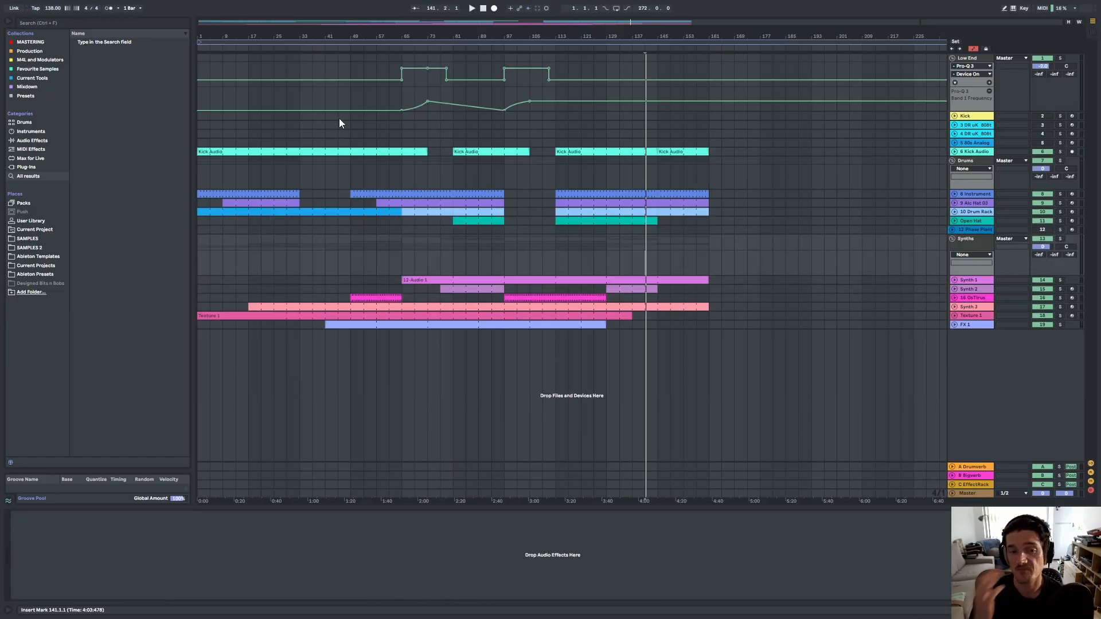
left_click(528, 244)
Insert a new MIDI track after FX 1 and enlarge its height.
right_click(986, 354)
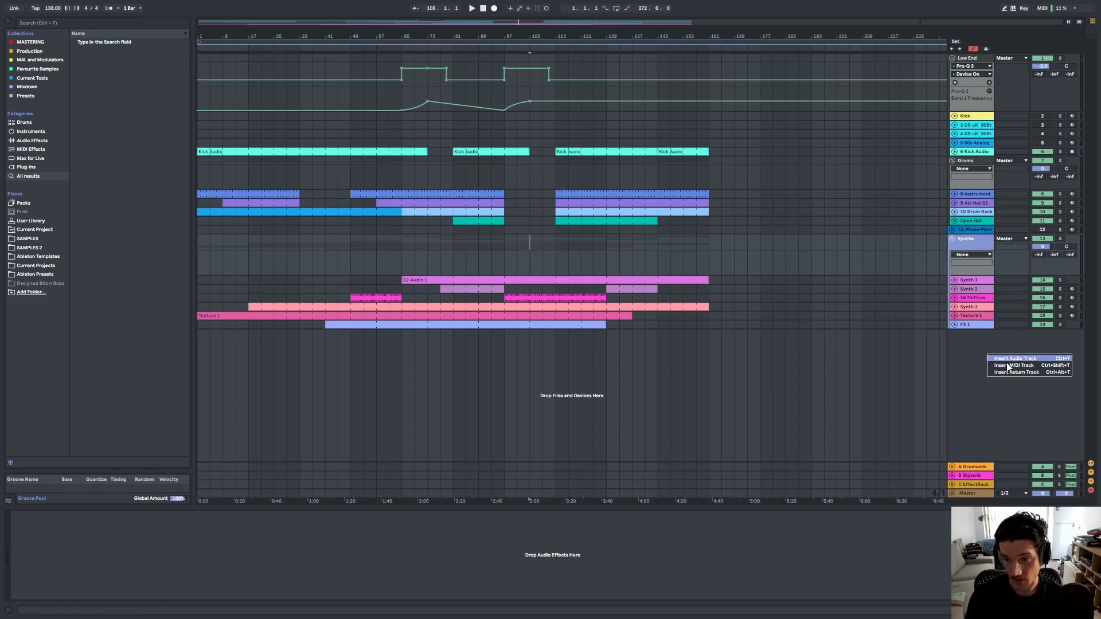
left_click(1010, 365)
left_click_drag(978, 338, 975, 370)
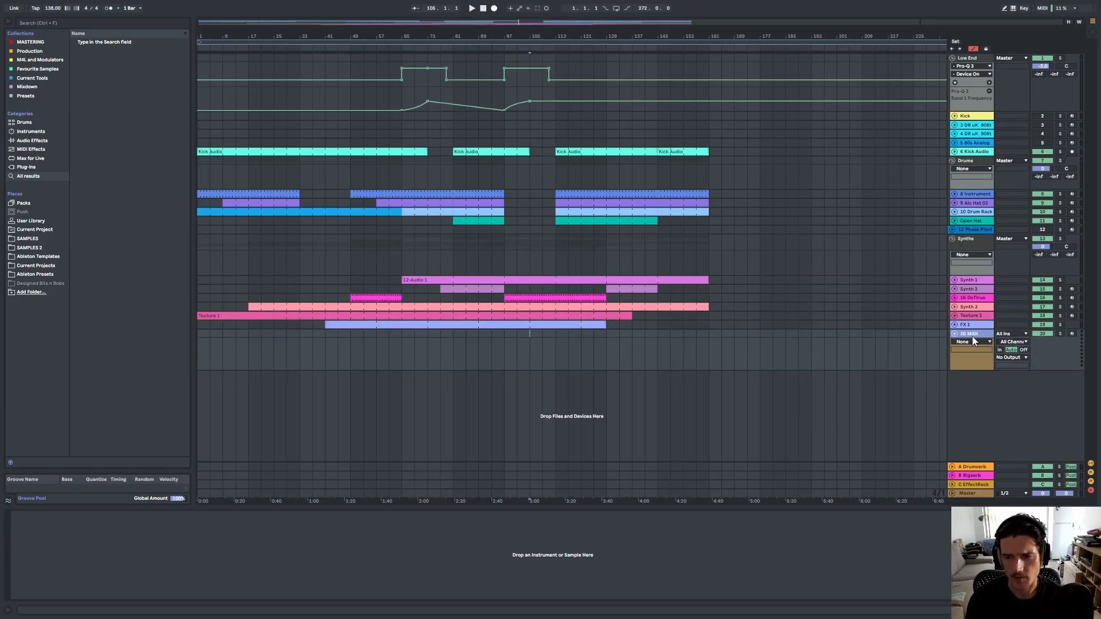
Load Drone Riser Generator.adg from Current Tools onto the new MIDI track.
left_click(63, 78)
left_click_drag(106, 51, 340, 584)
double_click(563, 517)
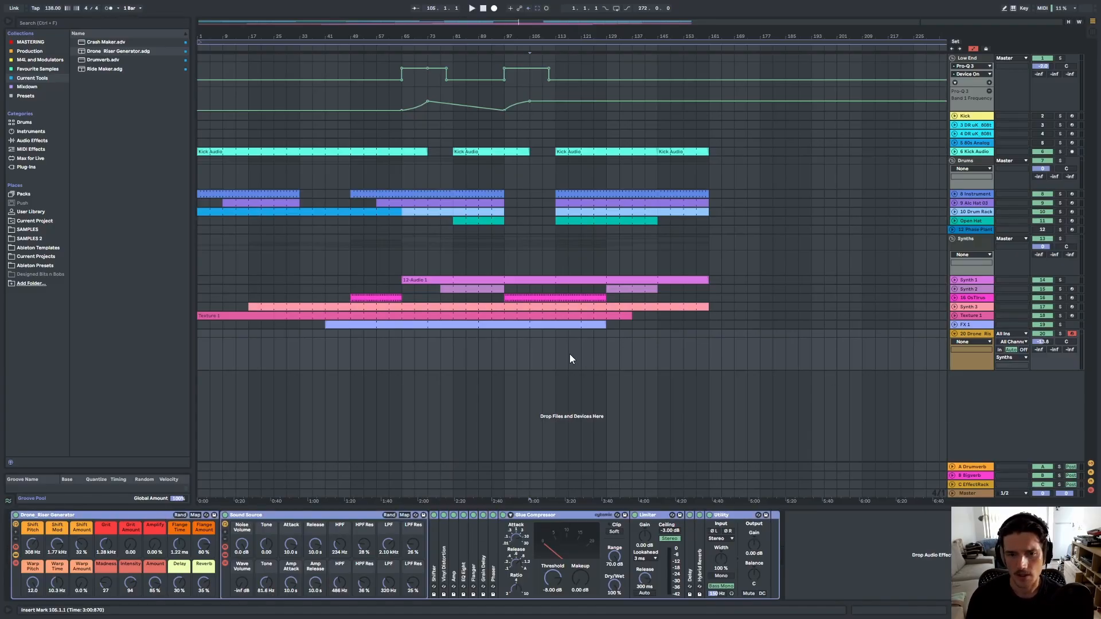
Create an 8-bar MIDI clip starting at bar 105 on the Drone Riser track.
scroll(544, 364, "up", 3)
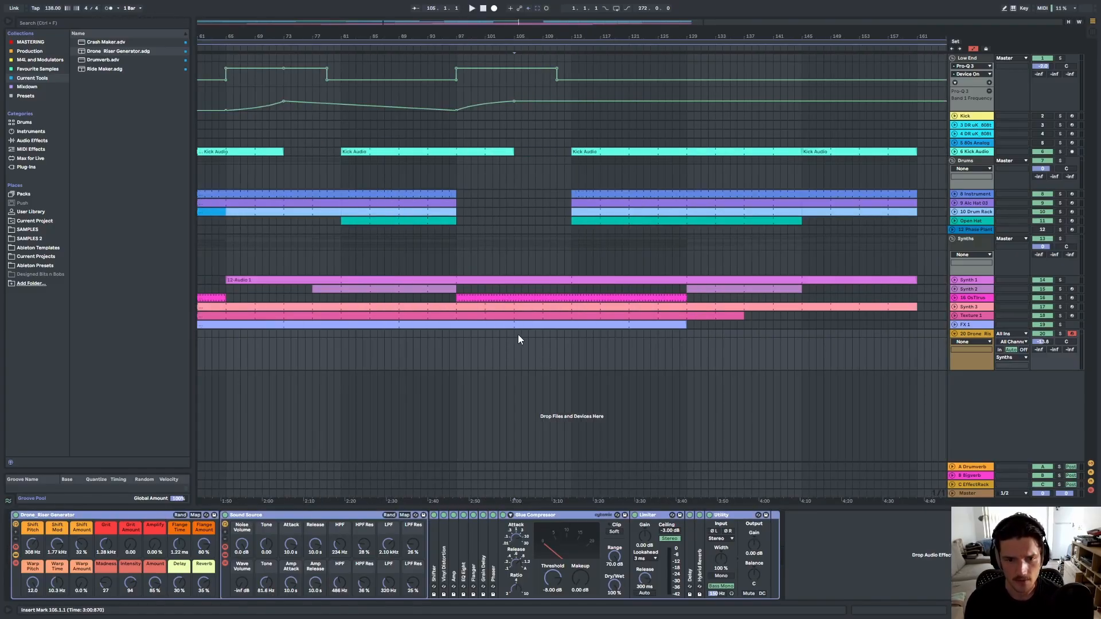
left_click_drag(515, 334, 559, 340)
key("ctrl+shift+m")
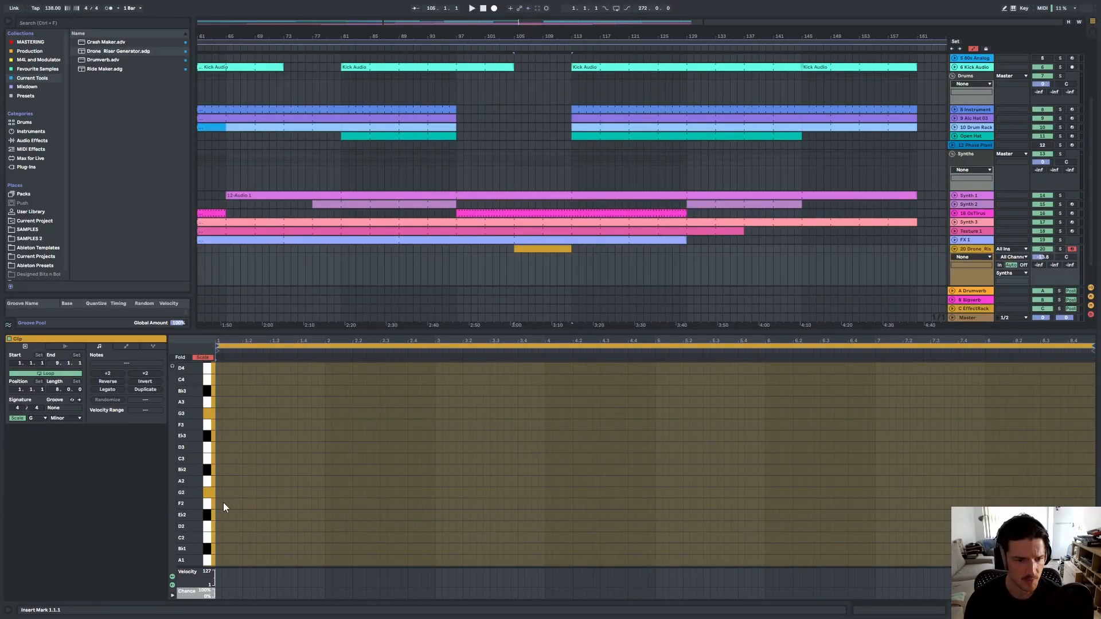
Add an F1 note stretched across the whole clip.
double_click(218, 504)
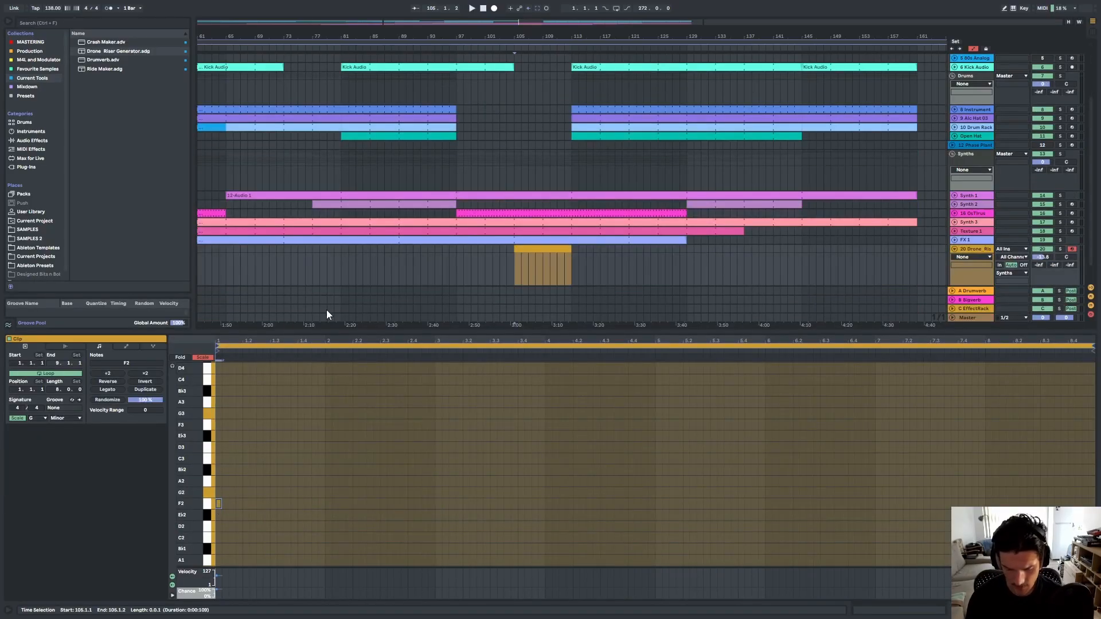
key("shift+Down")
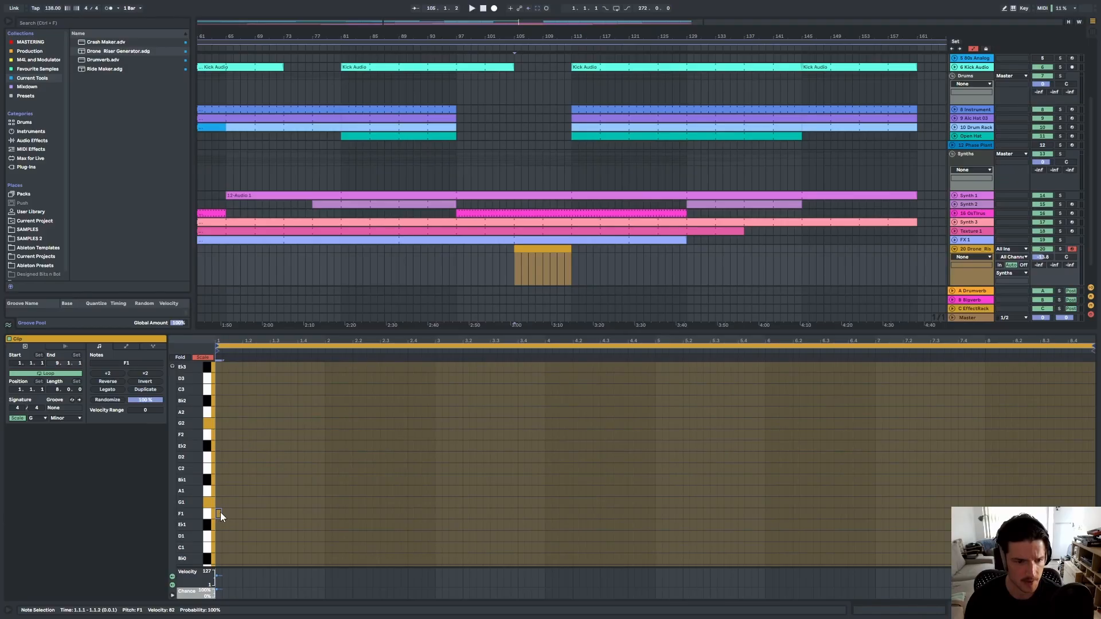
left_click_drag(232, 511, 1063, 511)
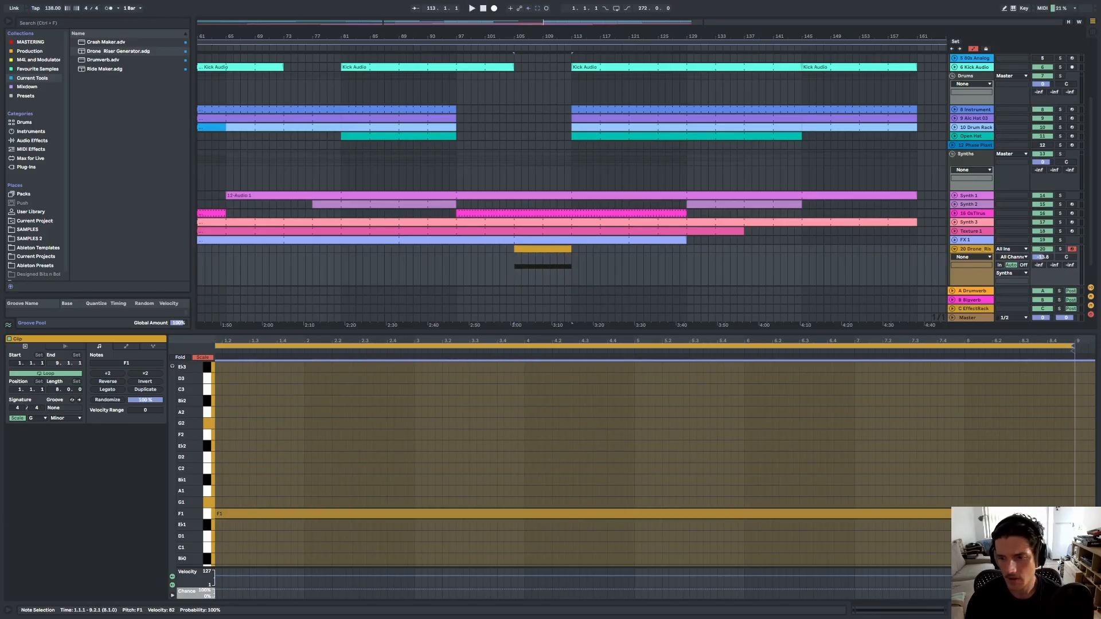
left_click(989, 249)
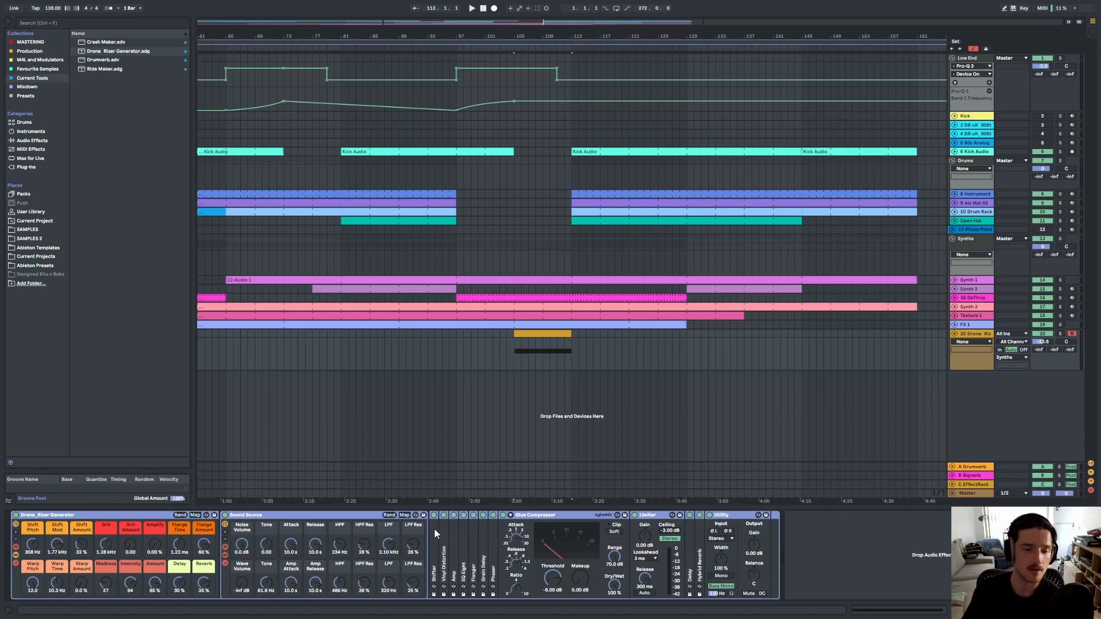
Collapse the Glue Compressor device in the Drone Riser chain, select the Drone Riser rack, and play back the arrangement.
double_click(560, 516)
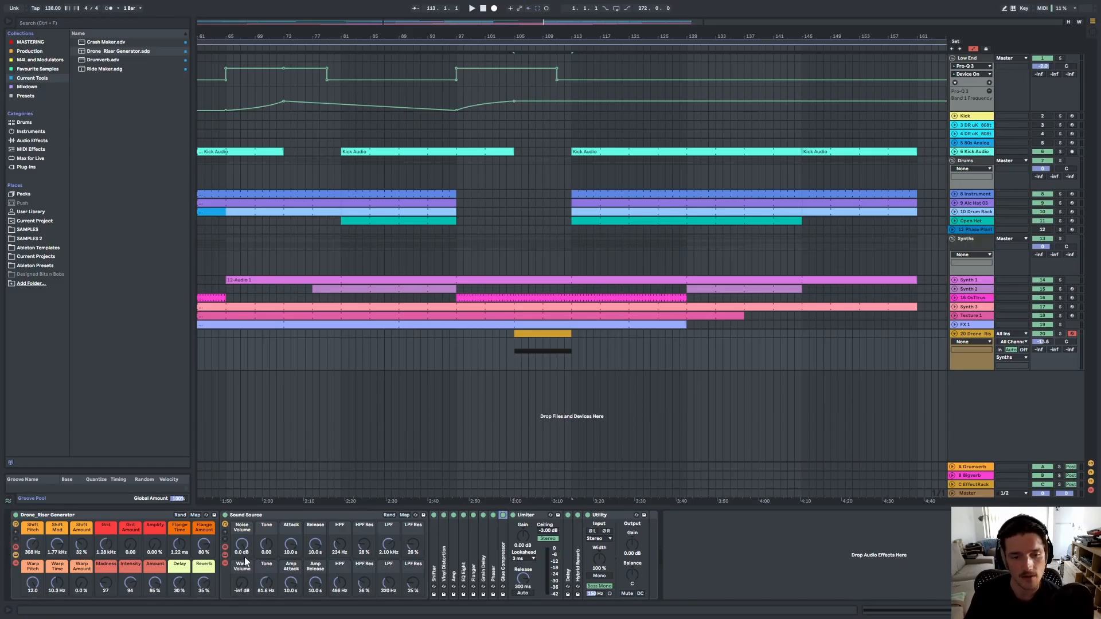
left_click(125, 516)
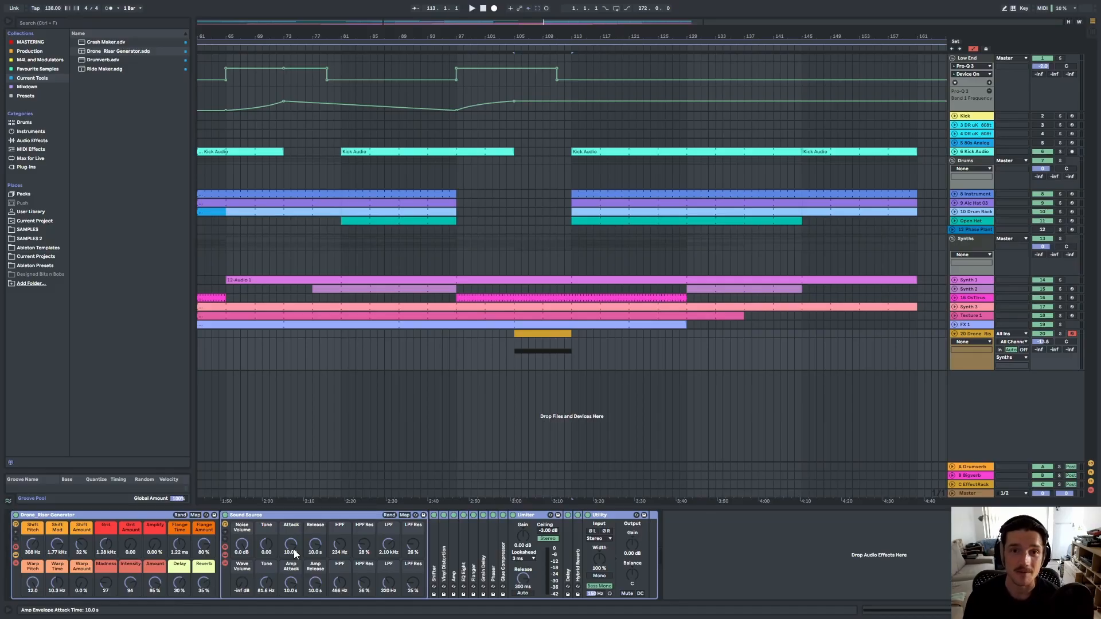
key("space")
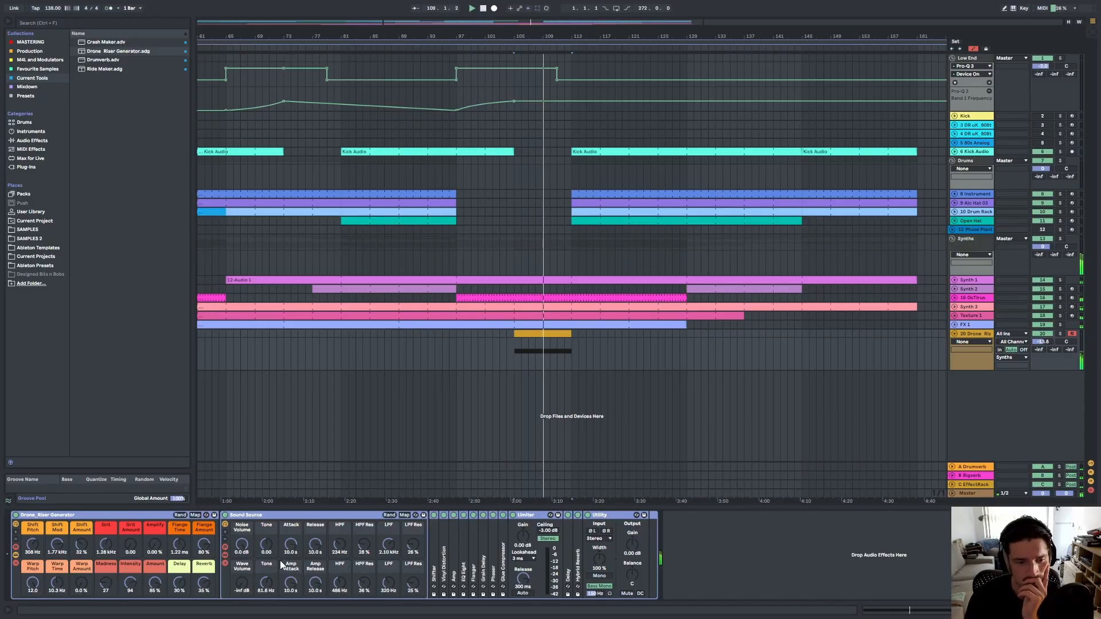
Try lowering the Sound Source low-pass filter cutoff on the Drone Riser, and undo that change.
left_click(344, 552)
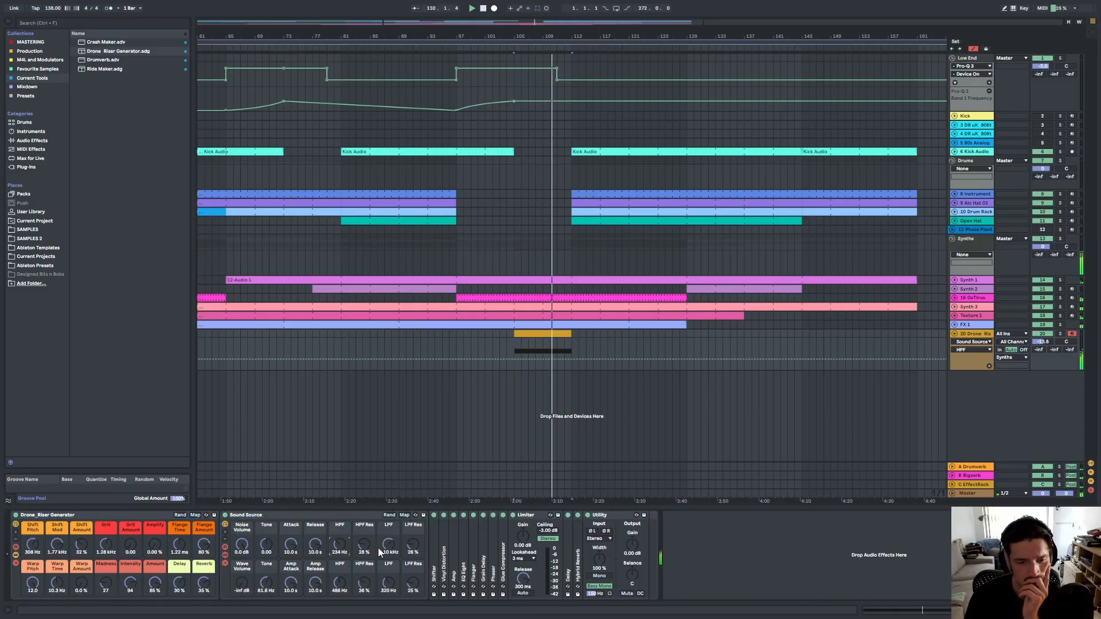
mouse_move(388, 544)
left_mouse_down()
mouse_move(388, 516)
mouse_move(388, 557)
left_mouse_up()
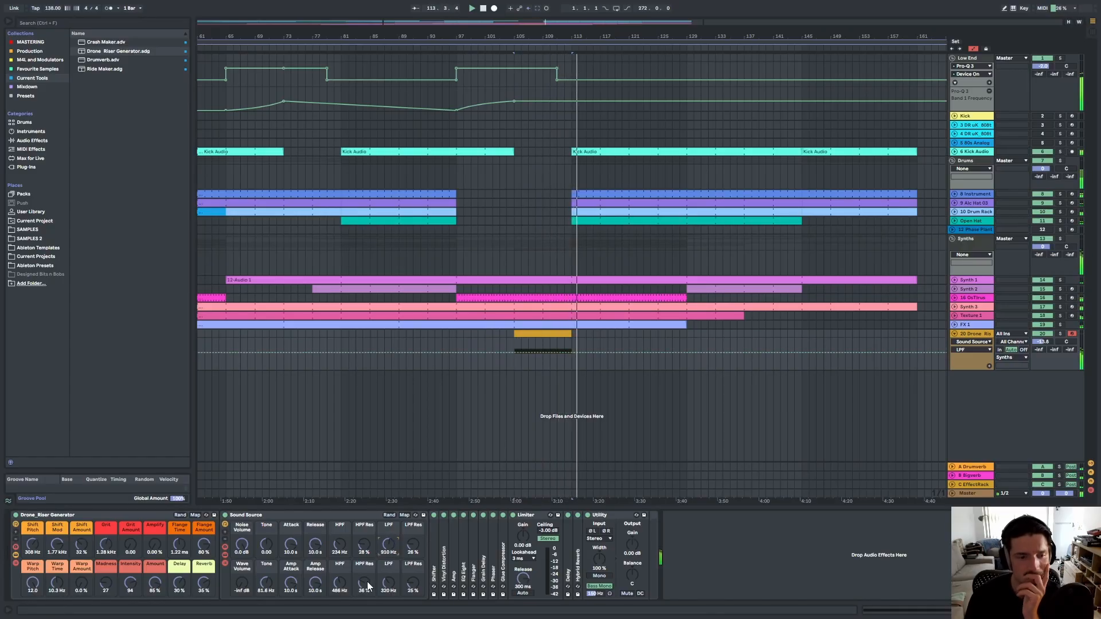
key("ctrl+z")
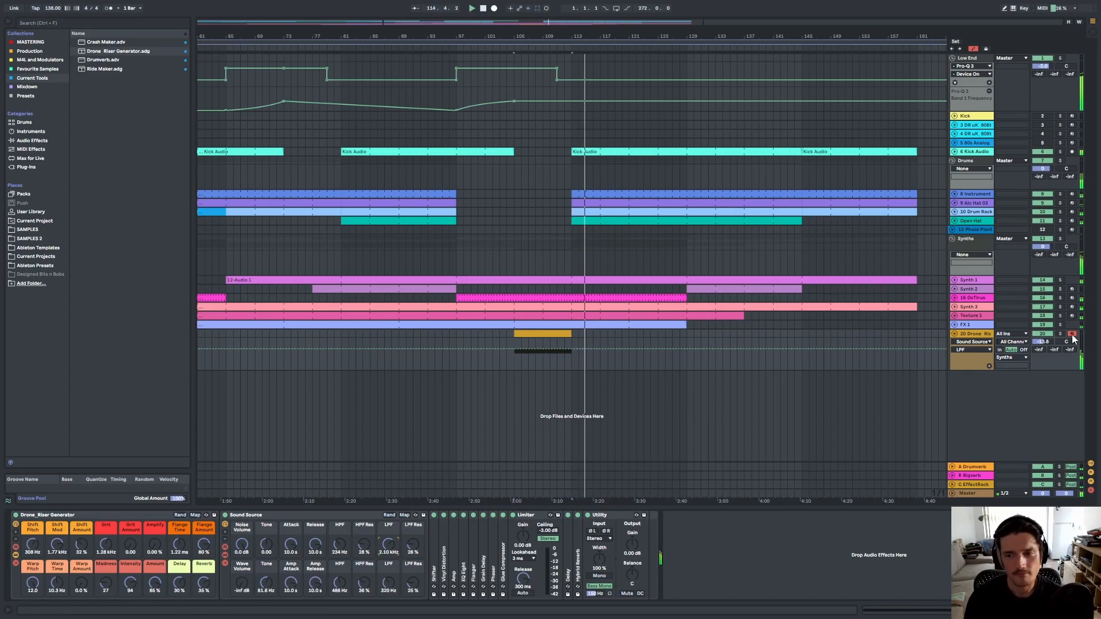
Adjust the Drone Riser track volume and raise the Warp Amount macro, then play the riser section.
left_click_drag(1053, 347, 1054, 356)
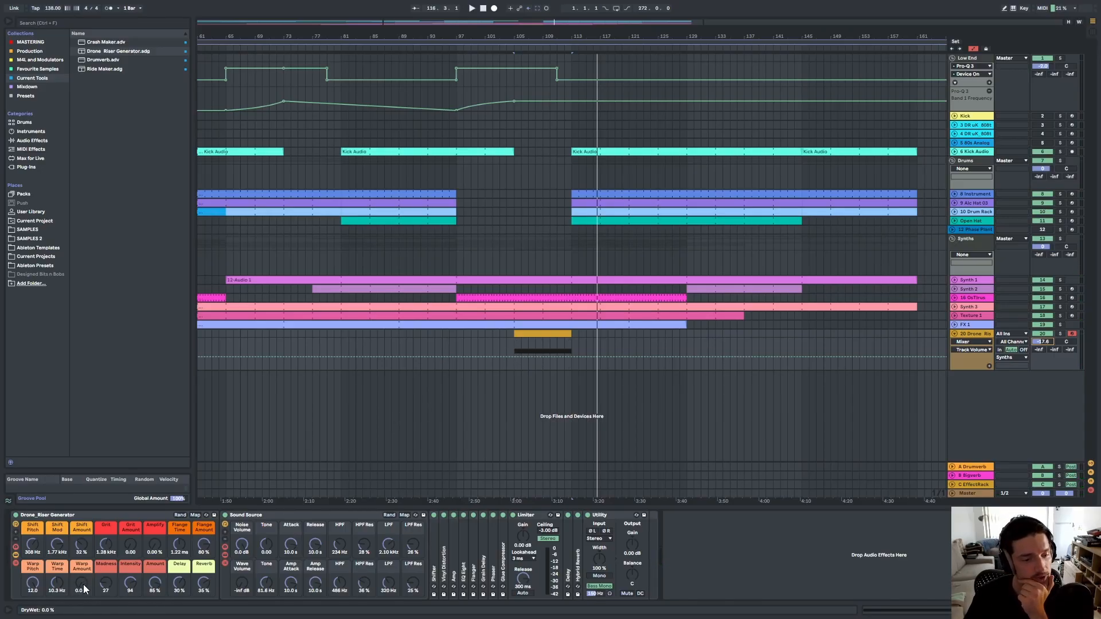
left_click_drag(82, 589, 82, 568)
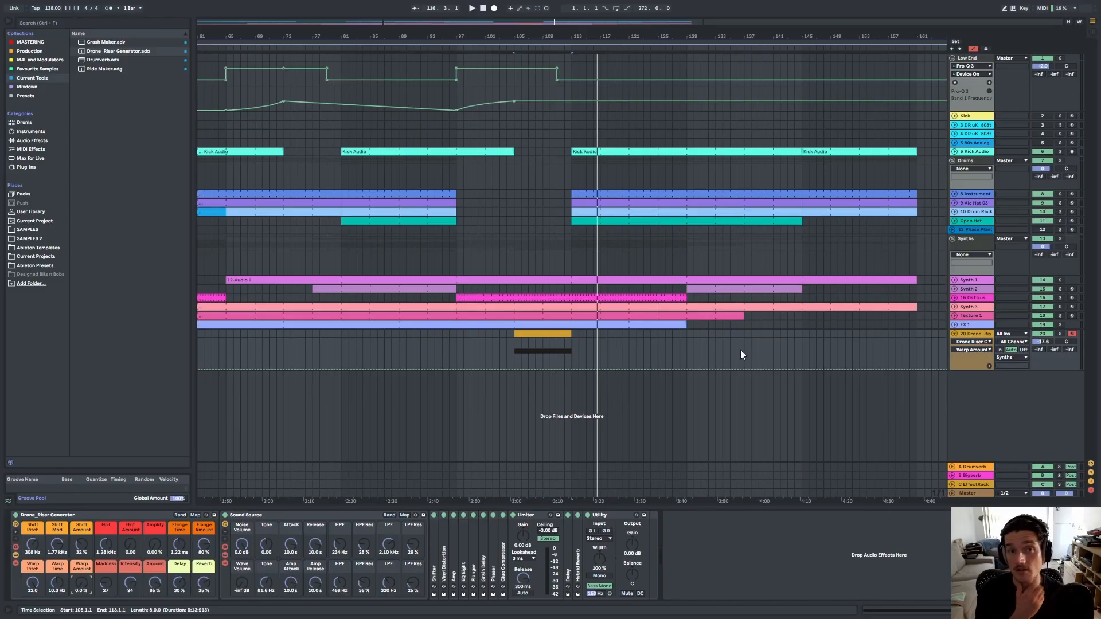
key("space")
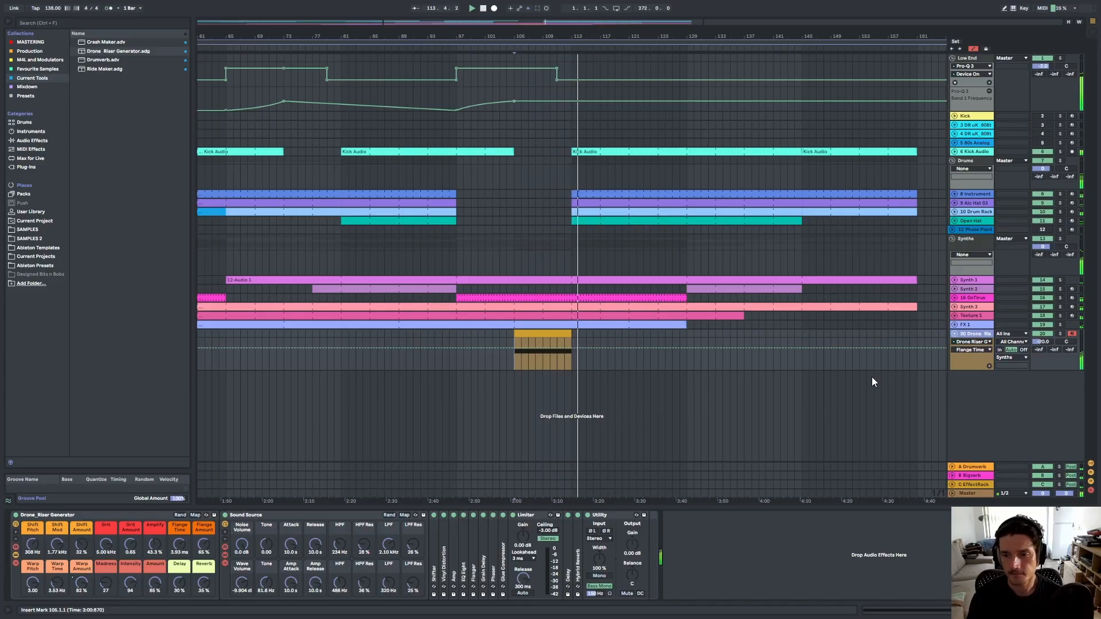
Collapse the Drone Riser track and insert a new MIDI track below it.
left_click(954, 333)
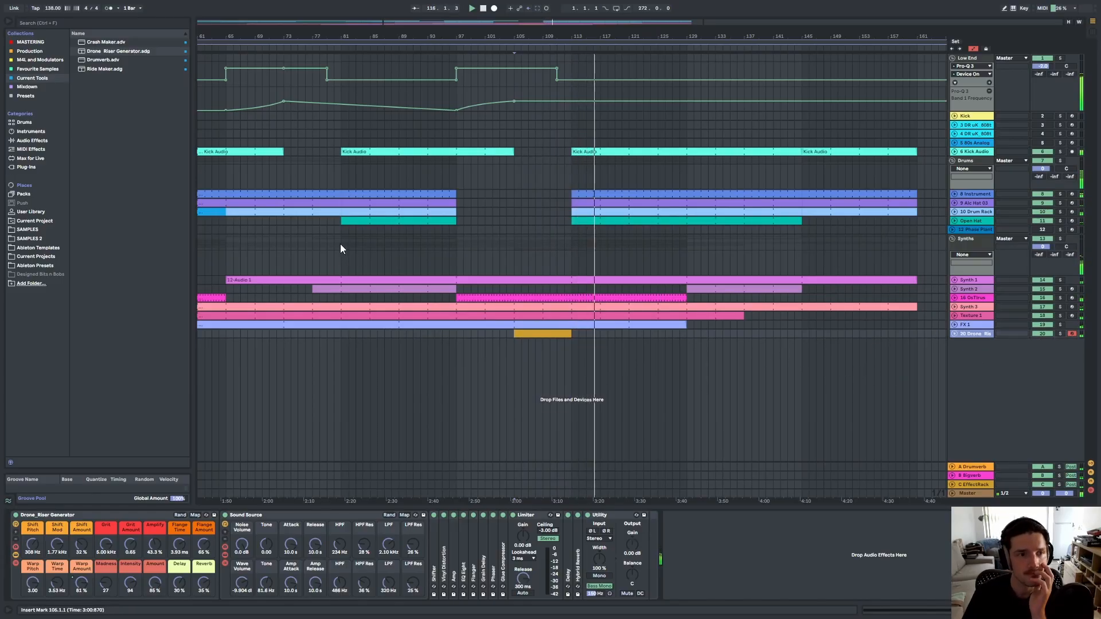
right_click(965, 334)
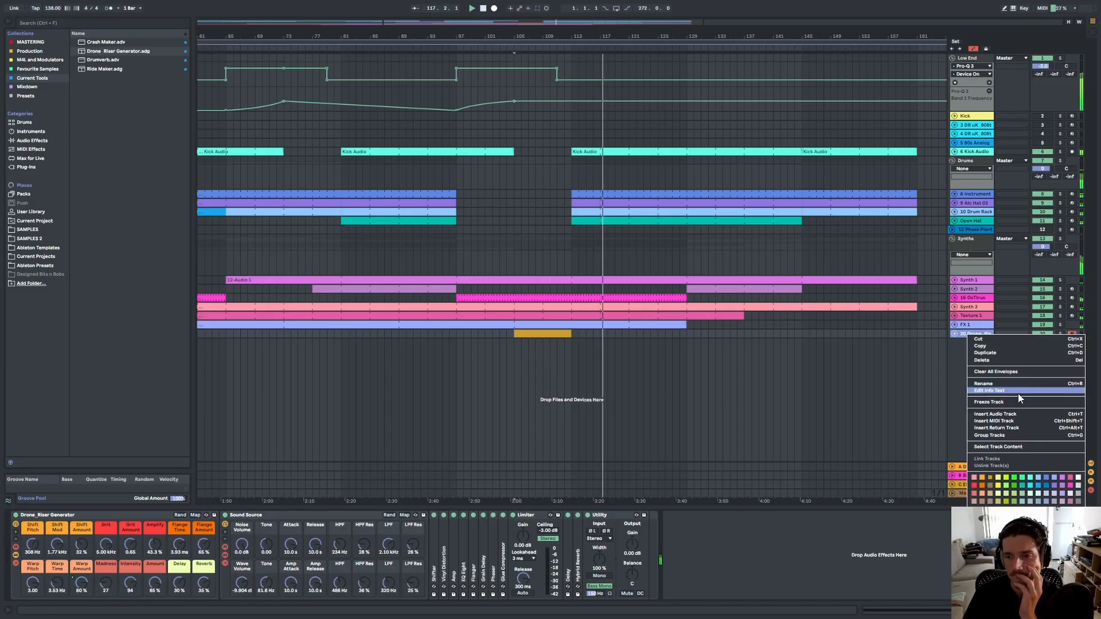
left_click(993, 420)
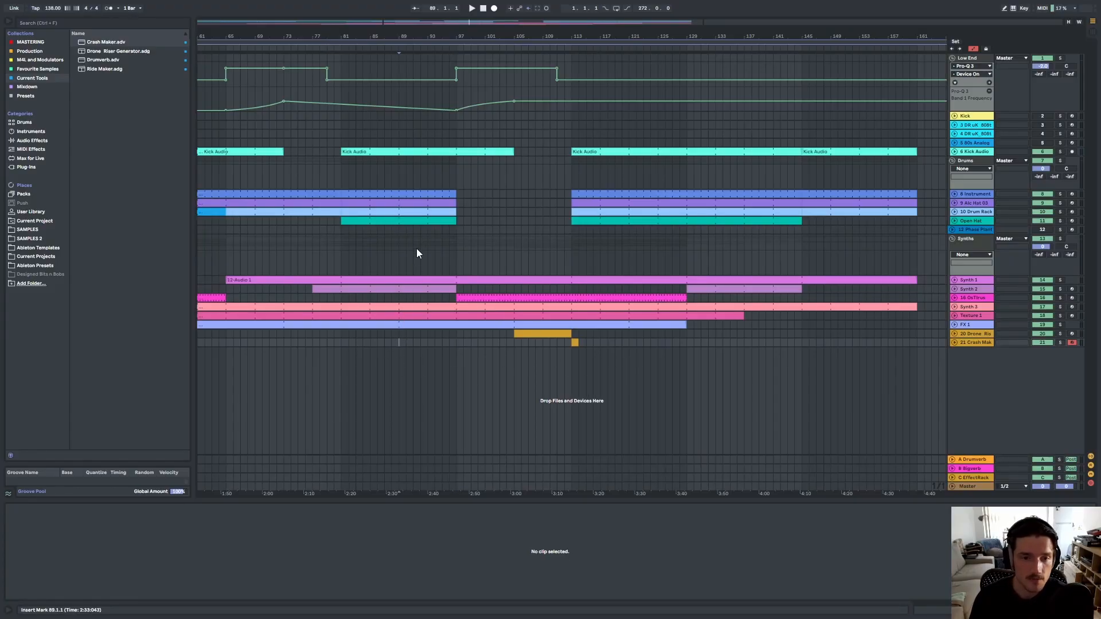
Play the arrangement from bar 97 and inspect the Open Hat clips around bar 113.
left_click(457, 350)
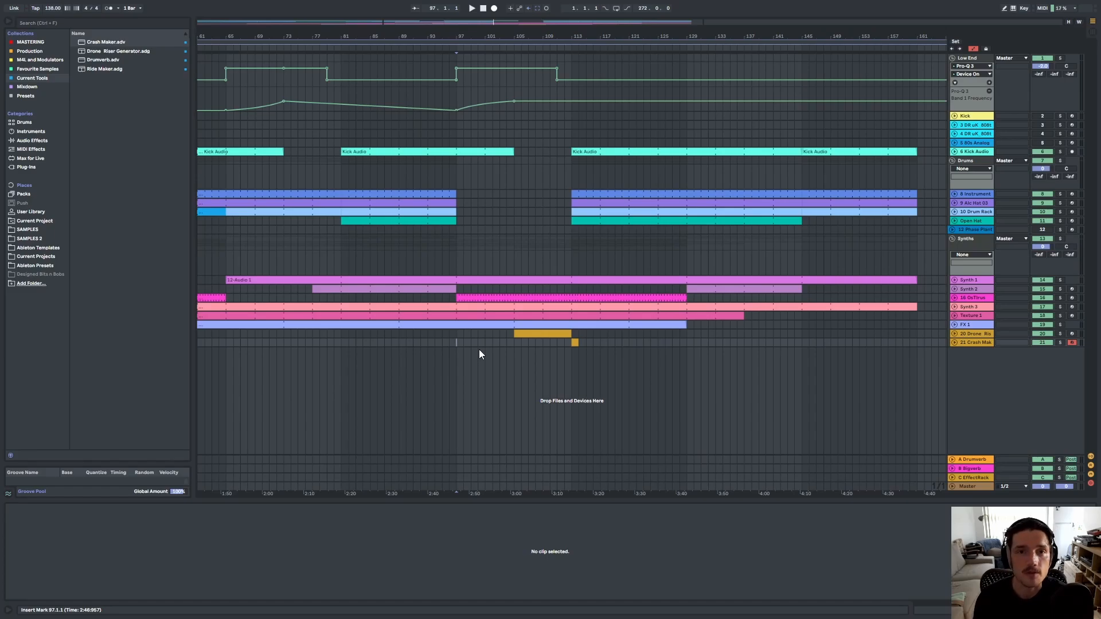
key("space")
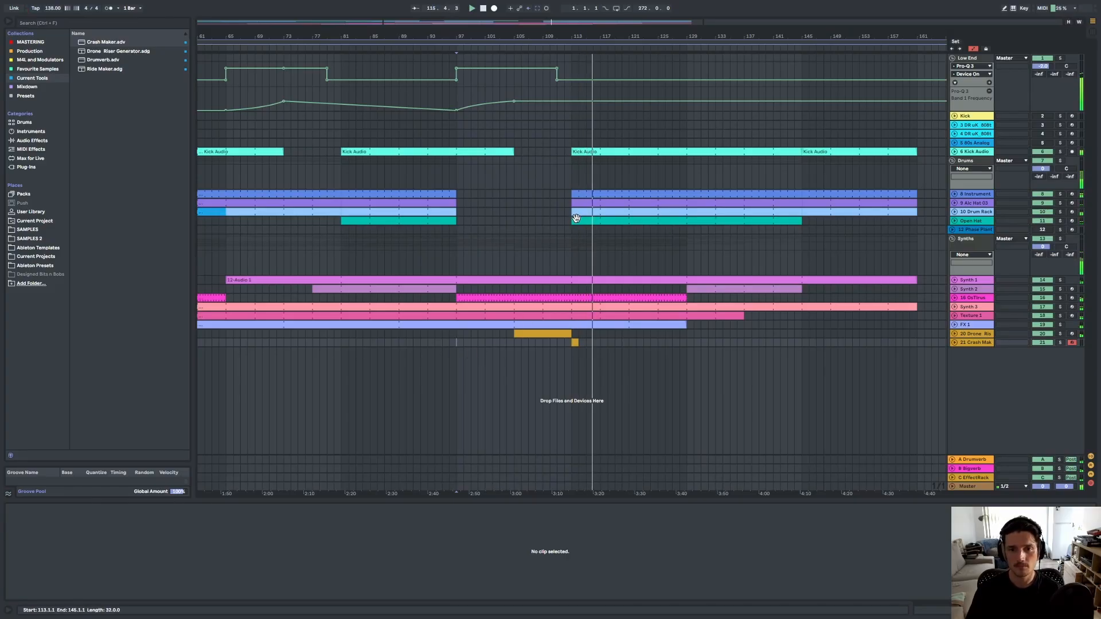
left_click(653, 225)
left_click_drag(653, 224, 687, 225)
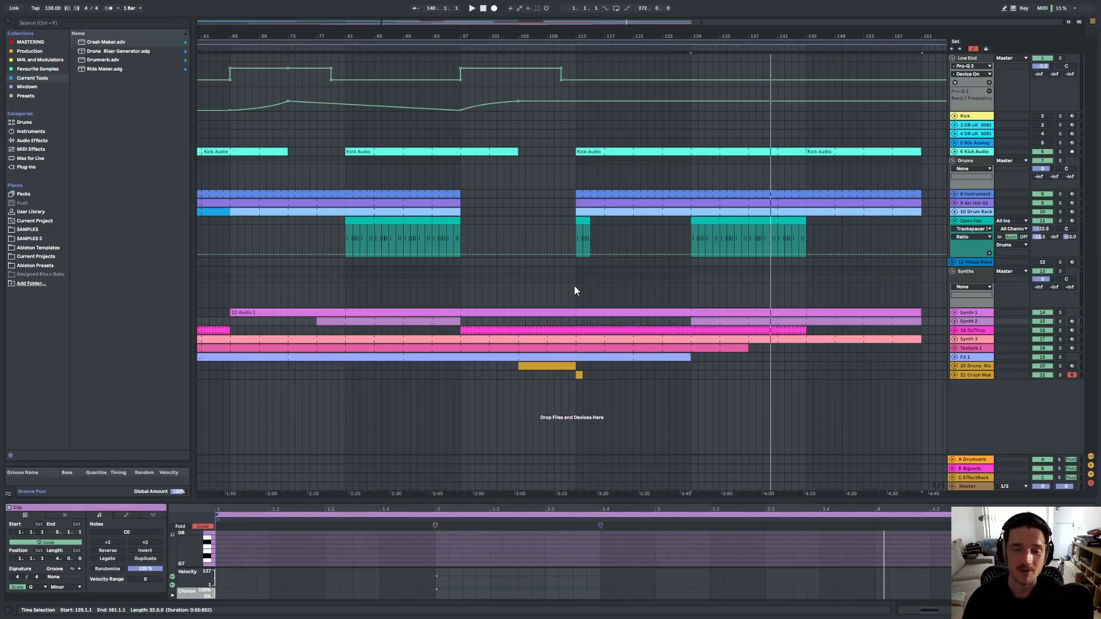
left_click(579, 242)
left_click(576, 239)
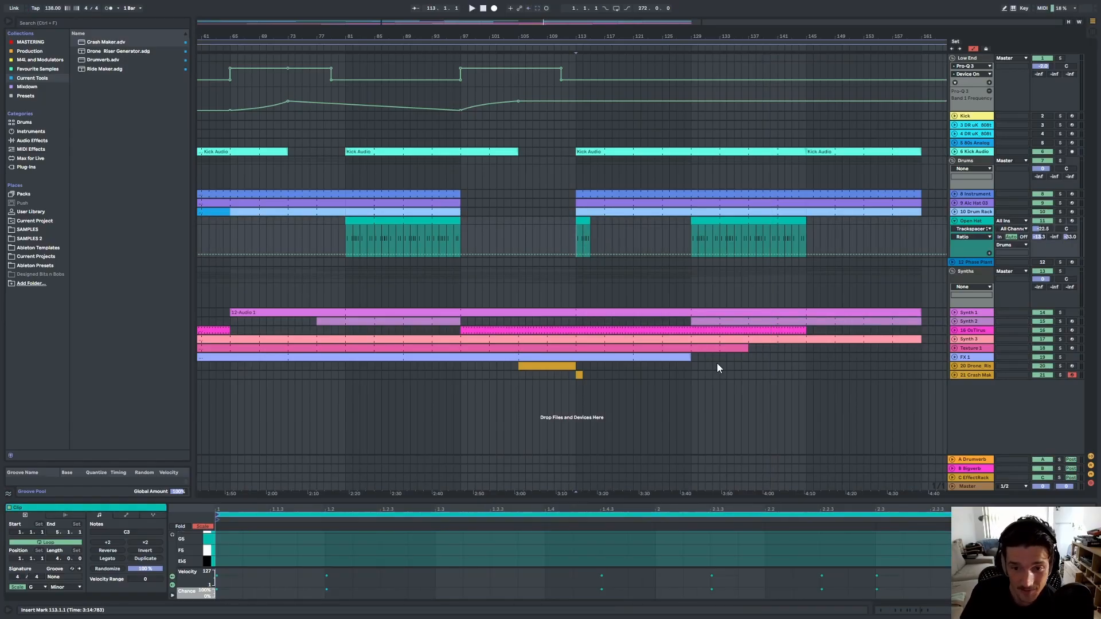